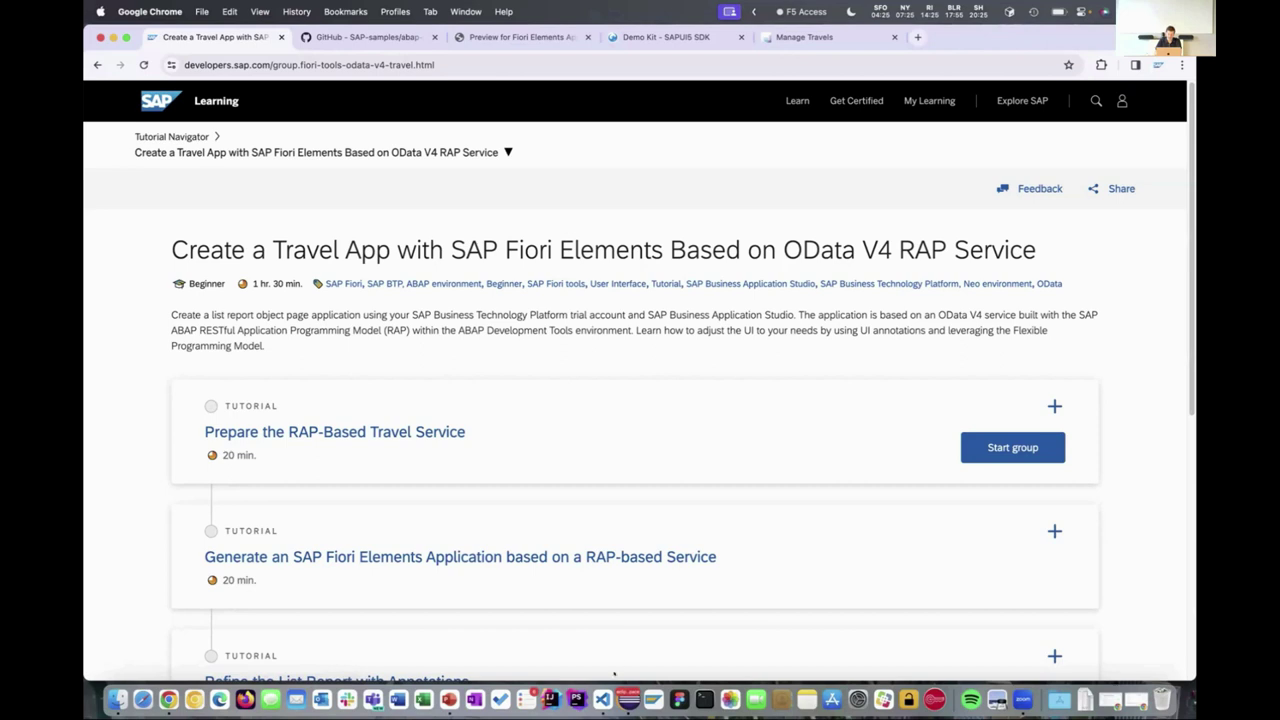
Step: Switch to Eclipse and look through the service, behavior, data definition and metadata extension objects of package ZFE_TRAVEL_001120
left_click(628, 699)
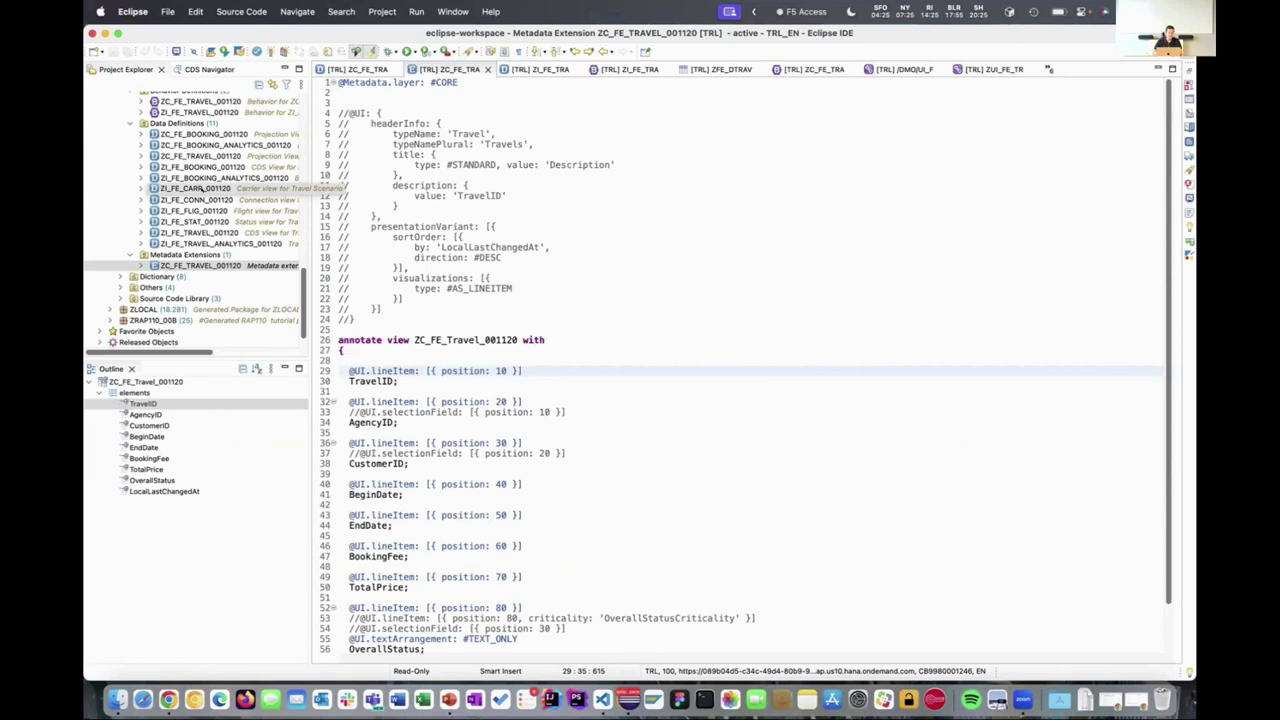
scroll(192, 170, "up", 3)
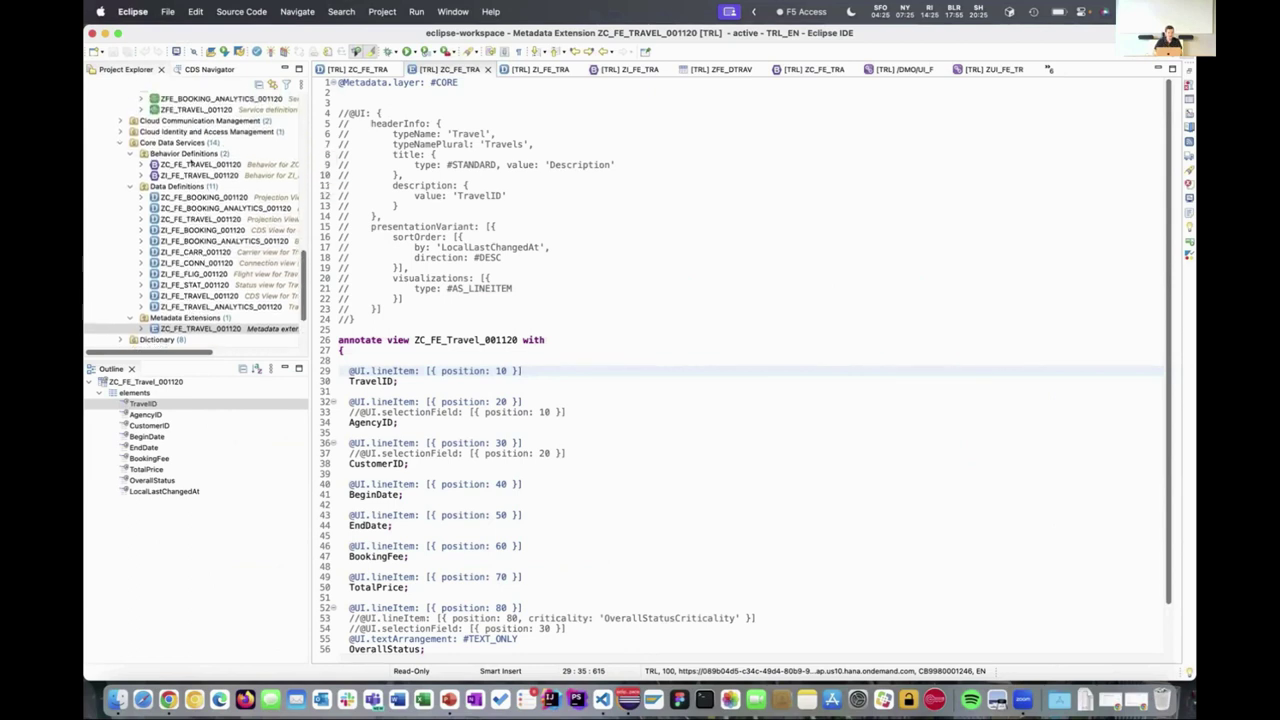
scroll(190, 209, "up", 2)
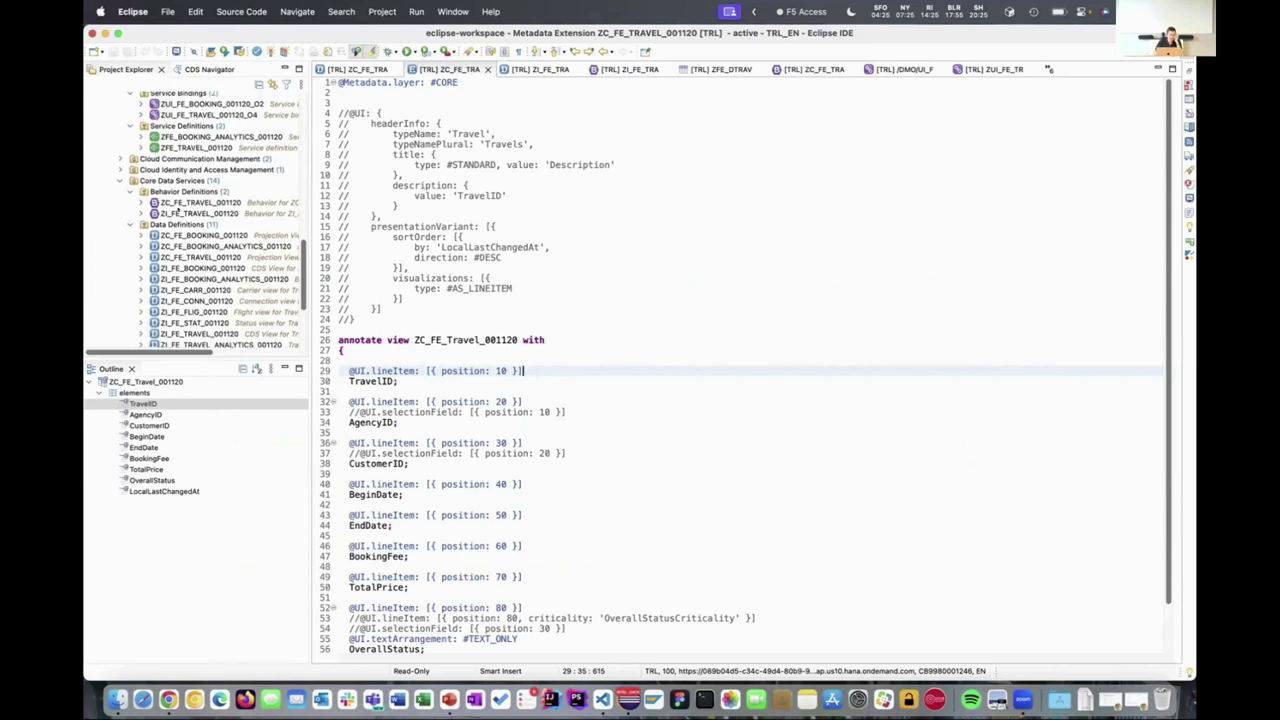
scroll(172, 211, "up", 2)
scroll(180, 183, "down", 2)
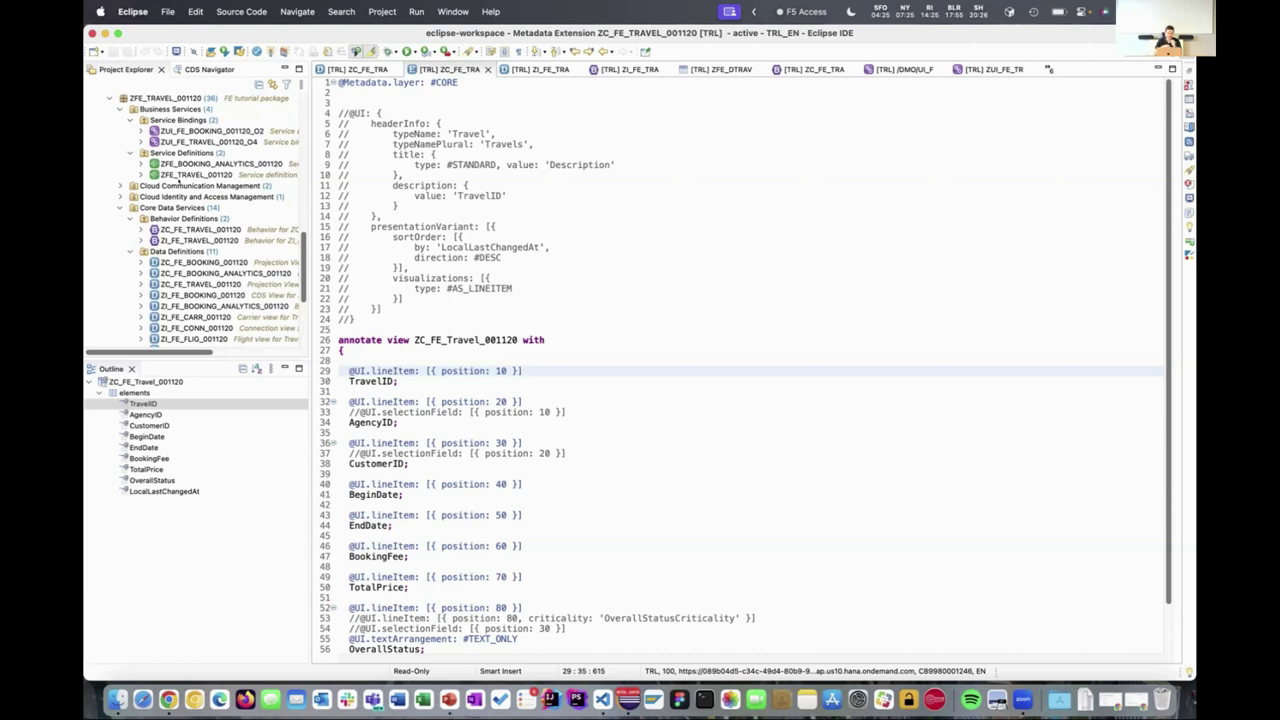
scroll(424, 344, "down", 5)
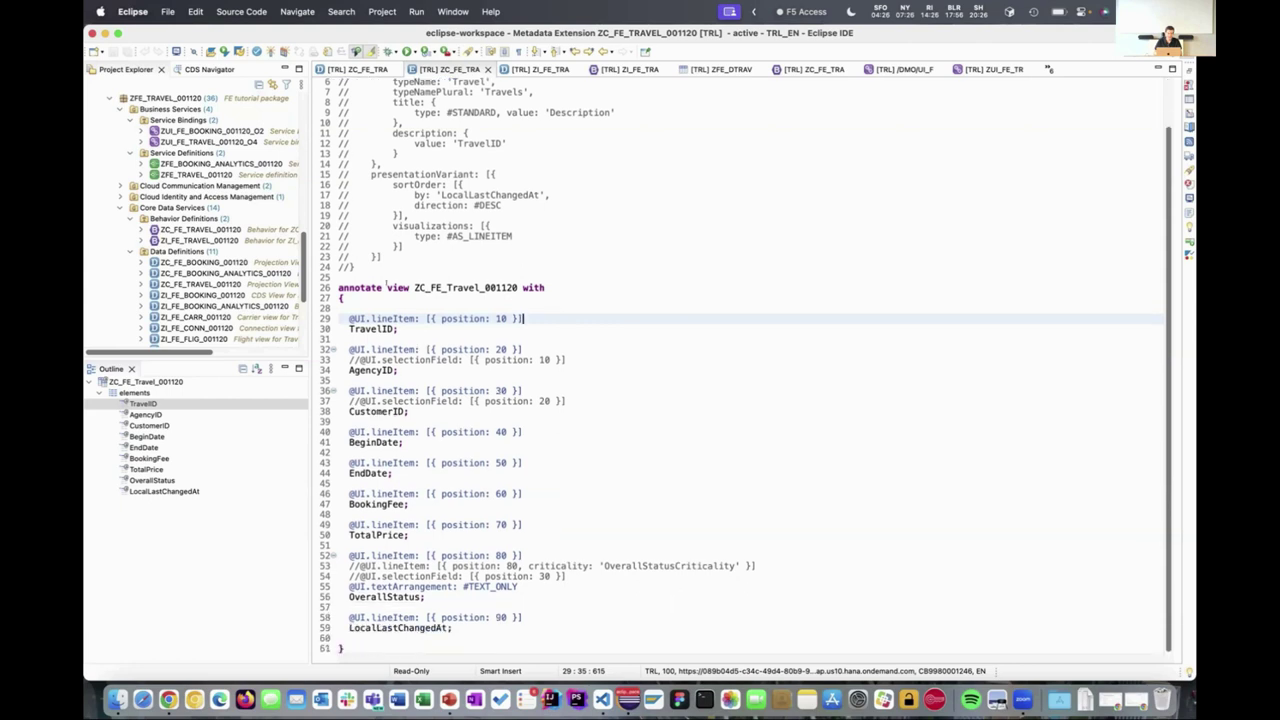
key("super+Tab")
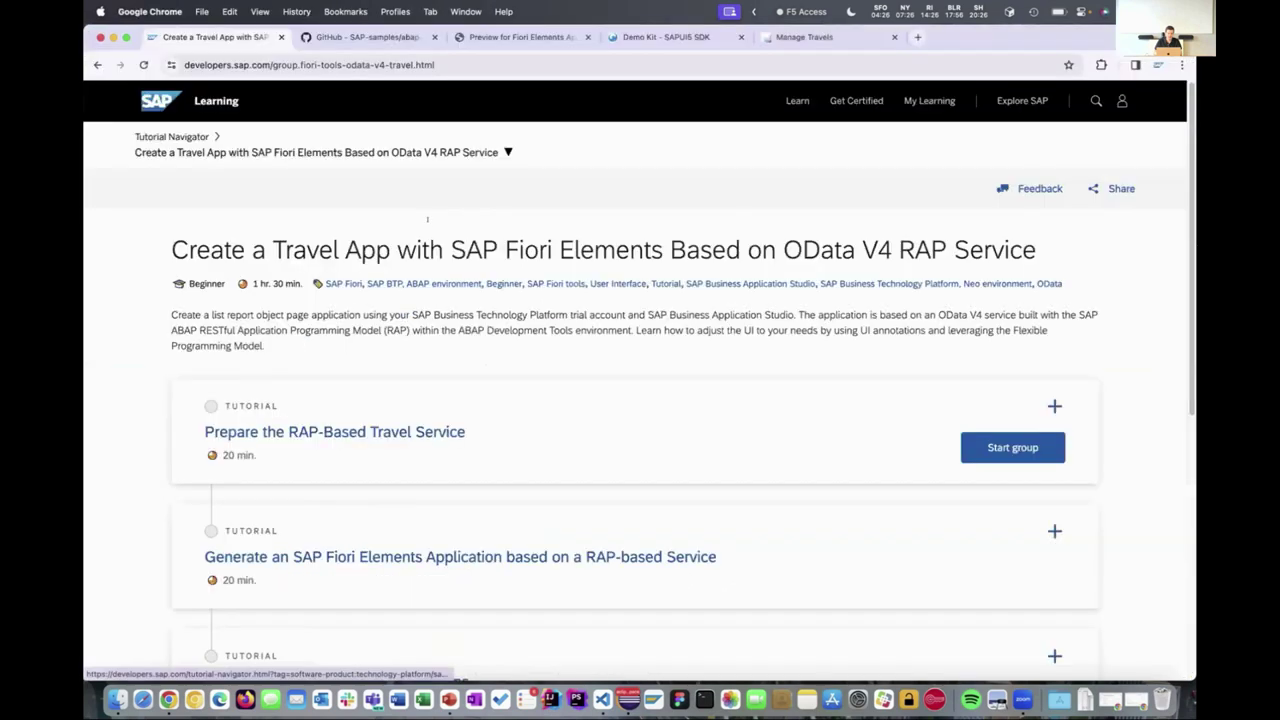
left_click(478, 37)
key("super+Tab")
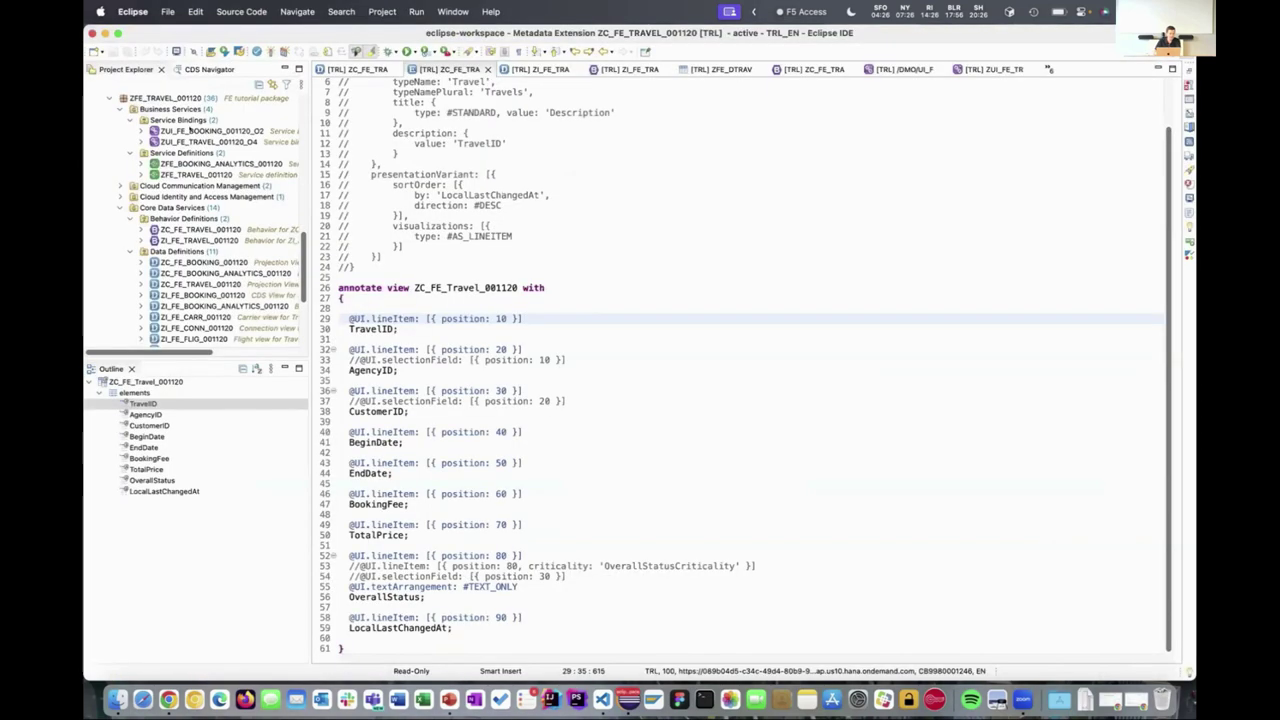
Step: Preview the Travel entity set from service binding ZUI_FE_TRAVEL_001120_O4 in the browser and load the list of travels
left_click(189, 131)
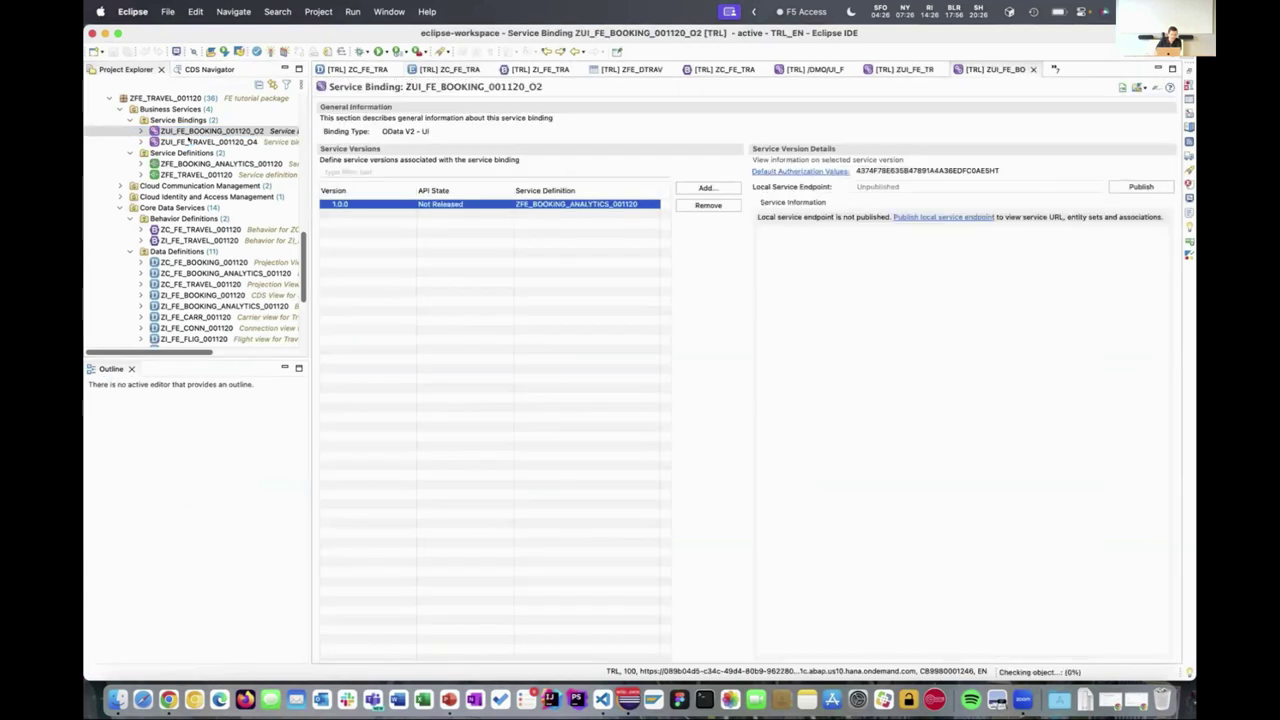
left_click(187, 141)
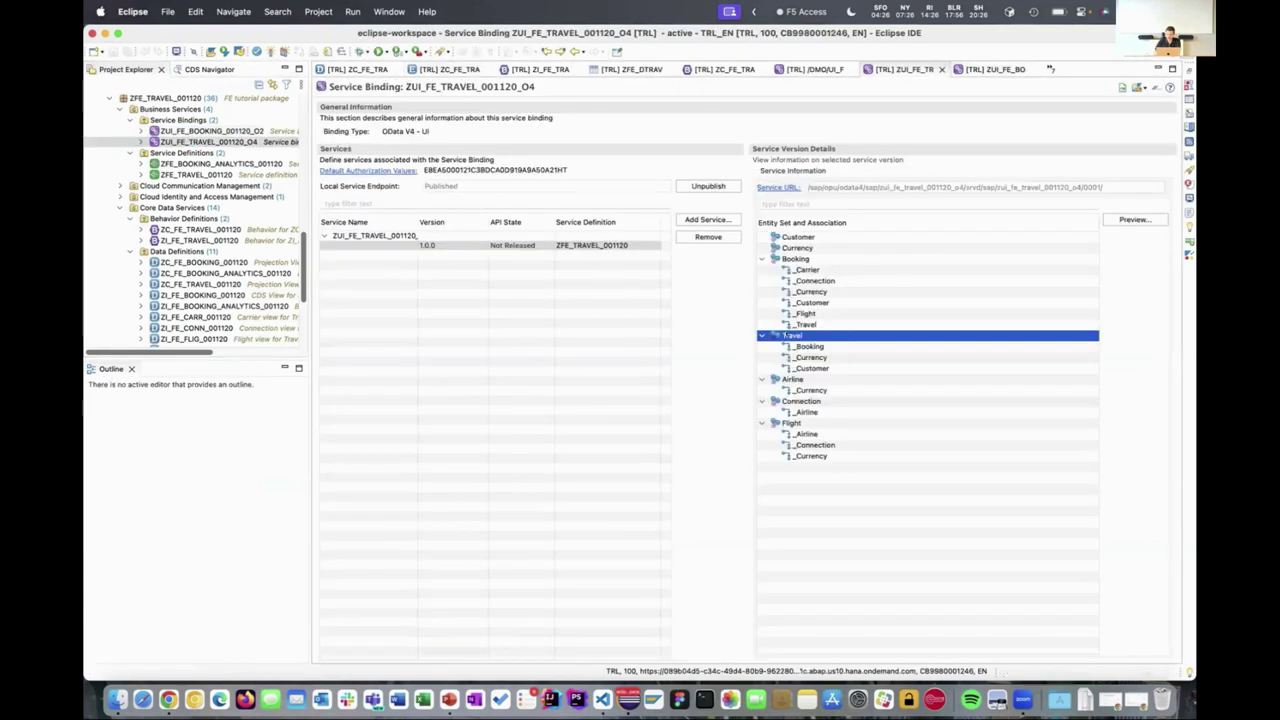
double_click(786, 336)
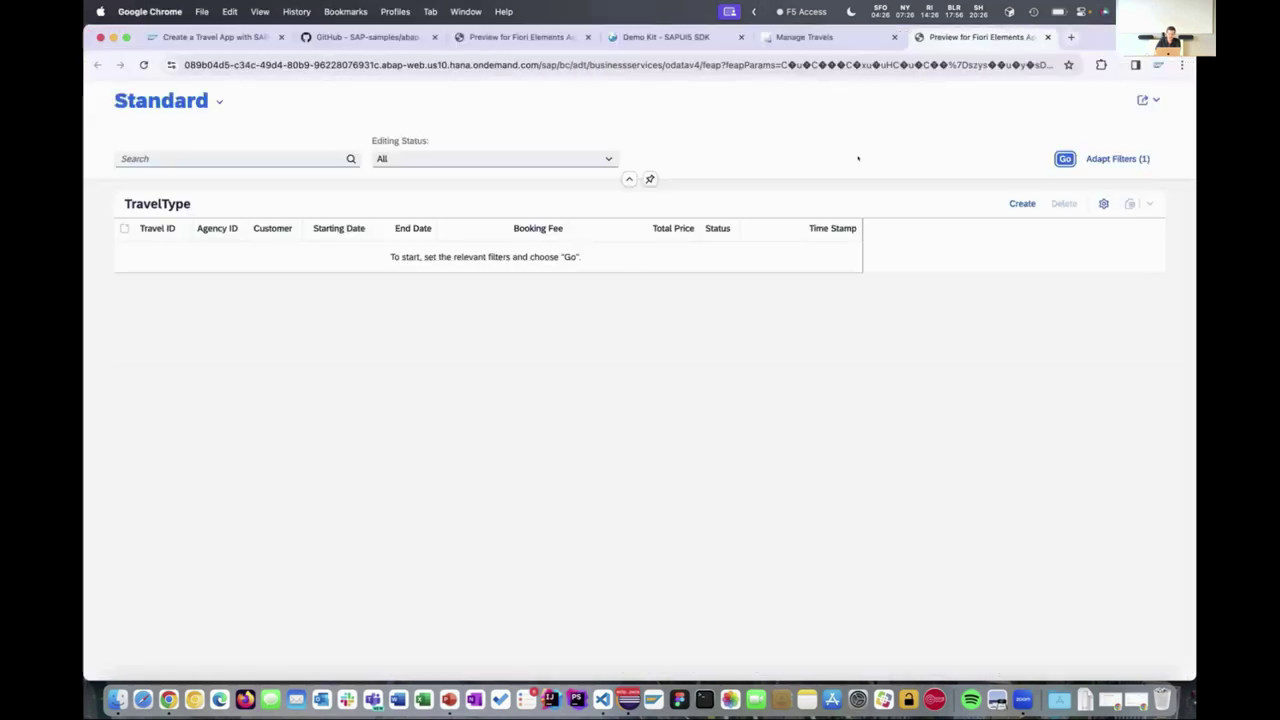
left_click(1065, 158)
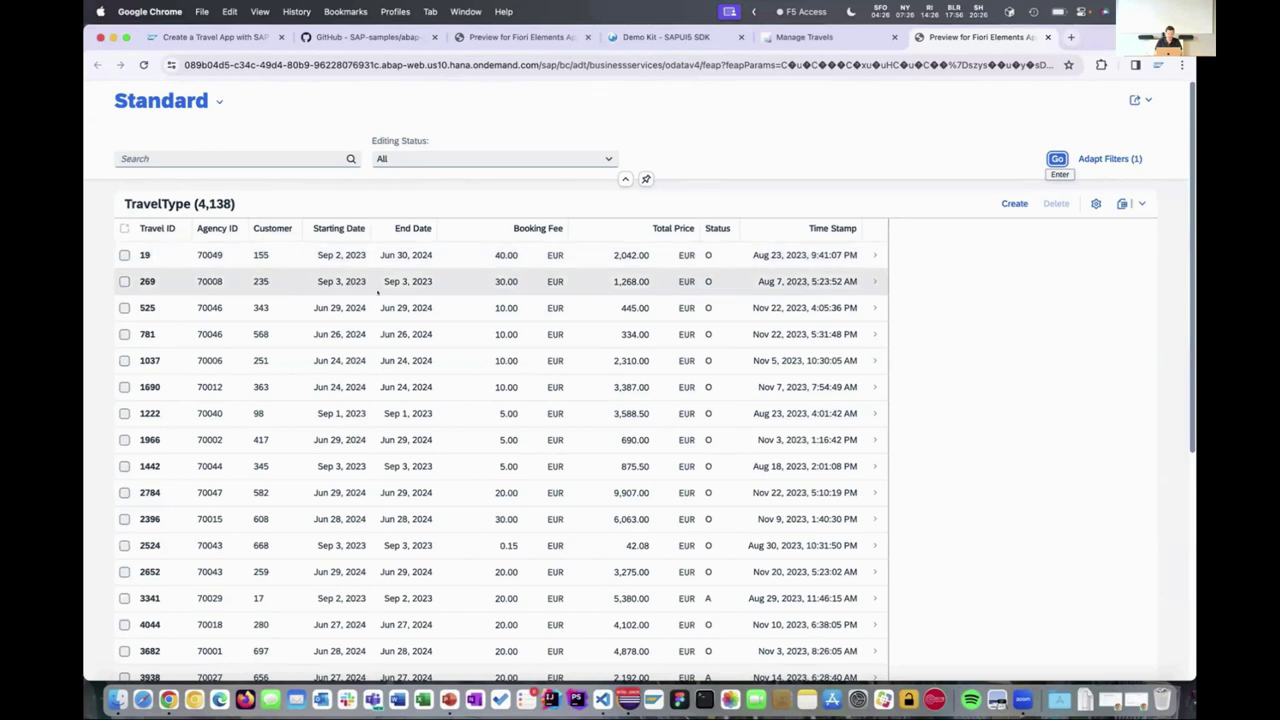
Step: Return to Eclipse and open the metadata extension ZC_FE_TRAVEL_001120 at its field annotations
key("super+Tab")
scroll(218, 275, "down", 5)
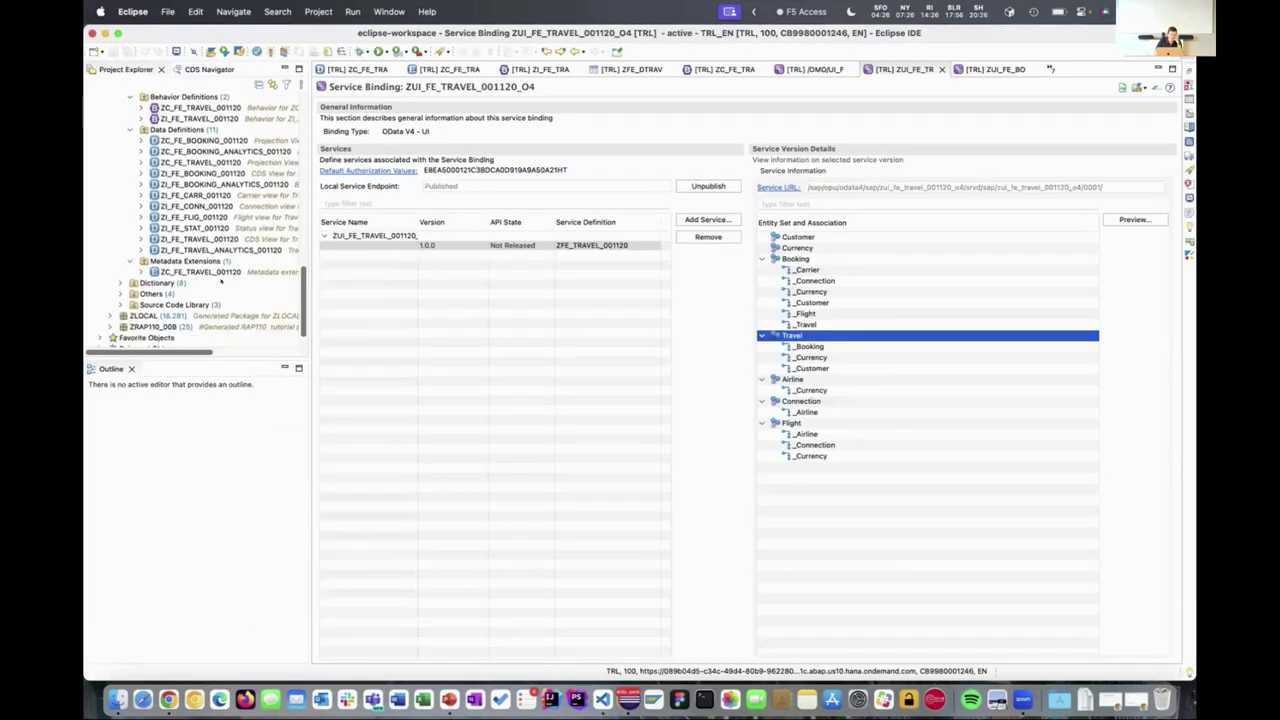
double_click(210, 267)
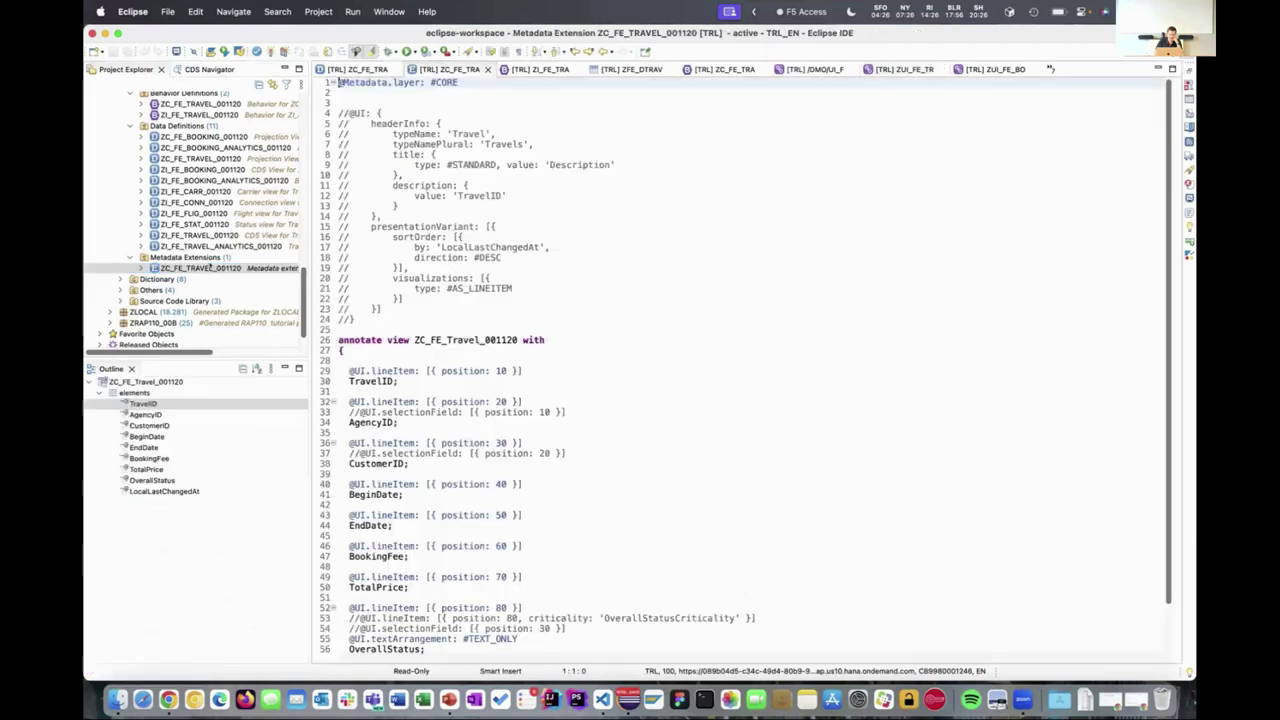
scroll(497, 401, "down", 2)
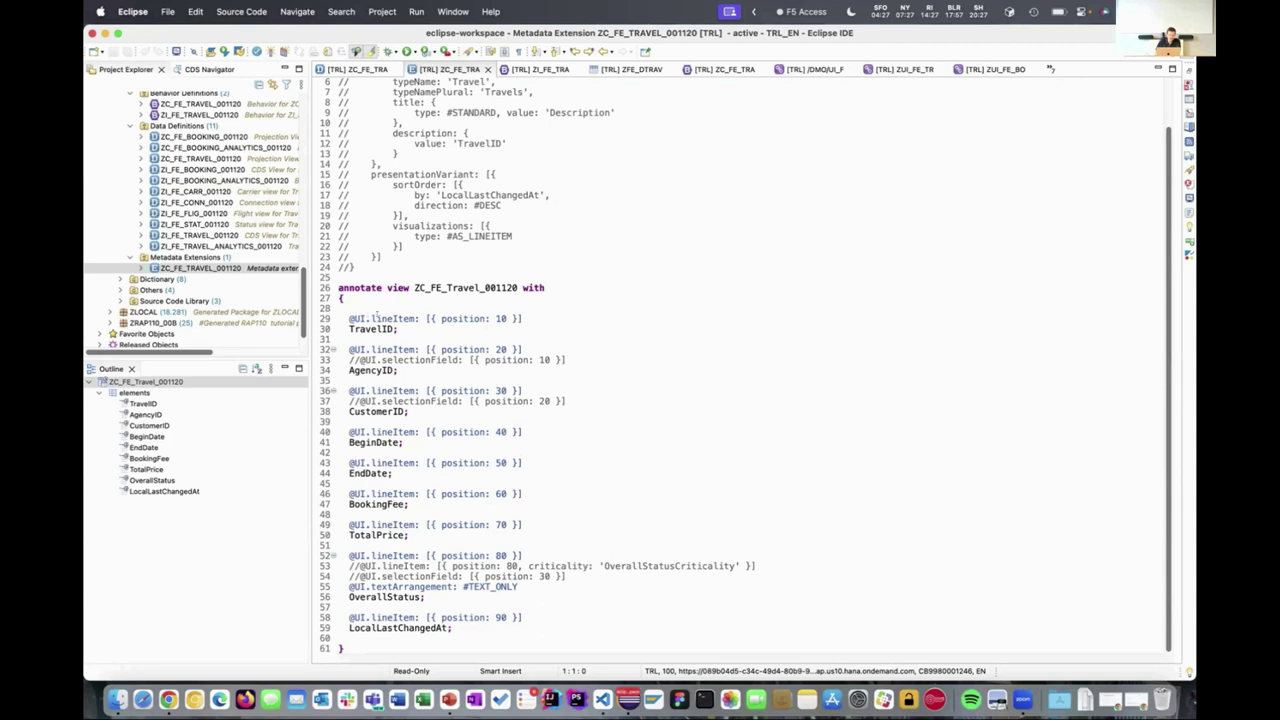
double_click(372, 329)
double_click(368, 370)
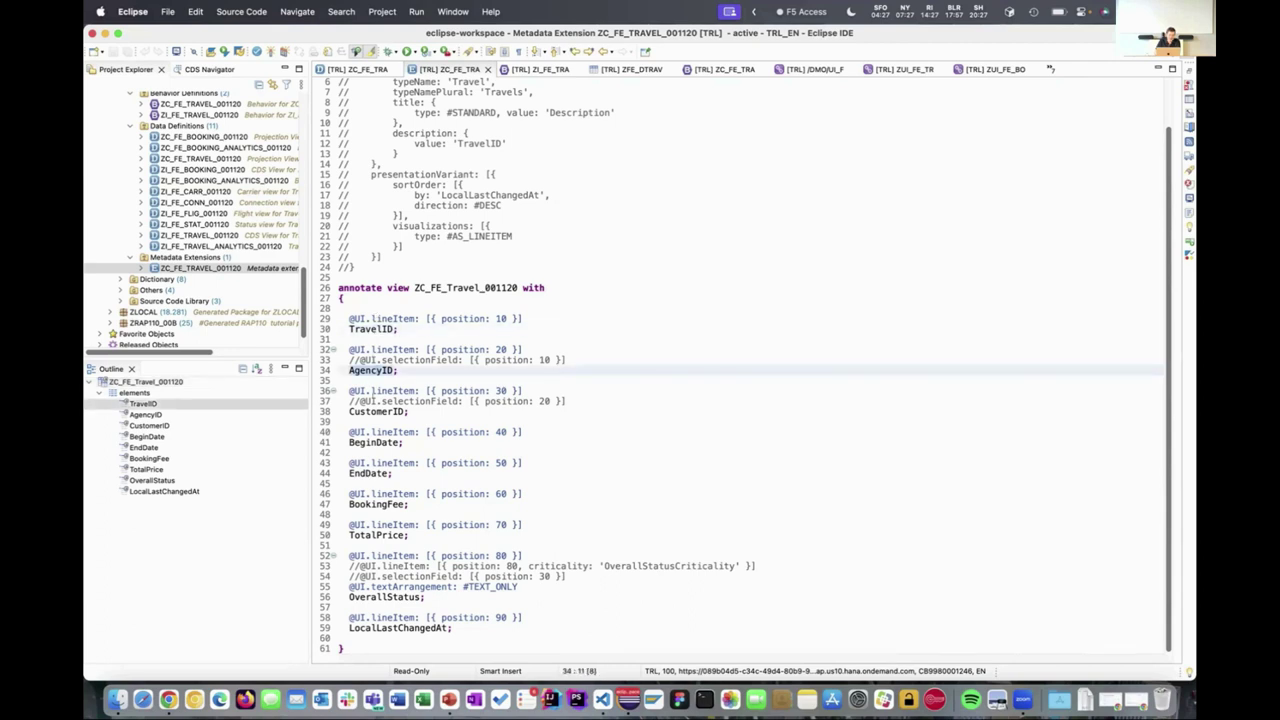
double_click(371, 411)
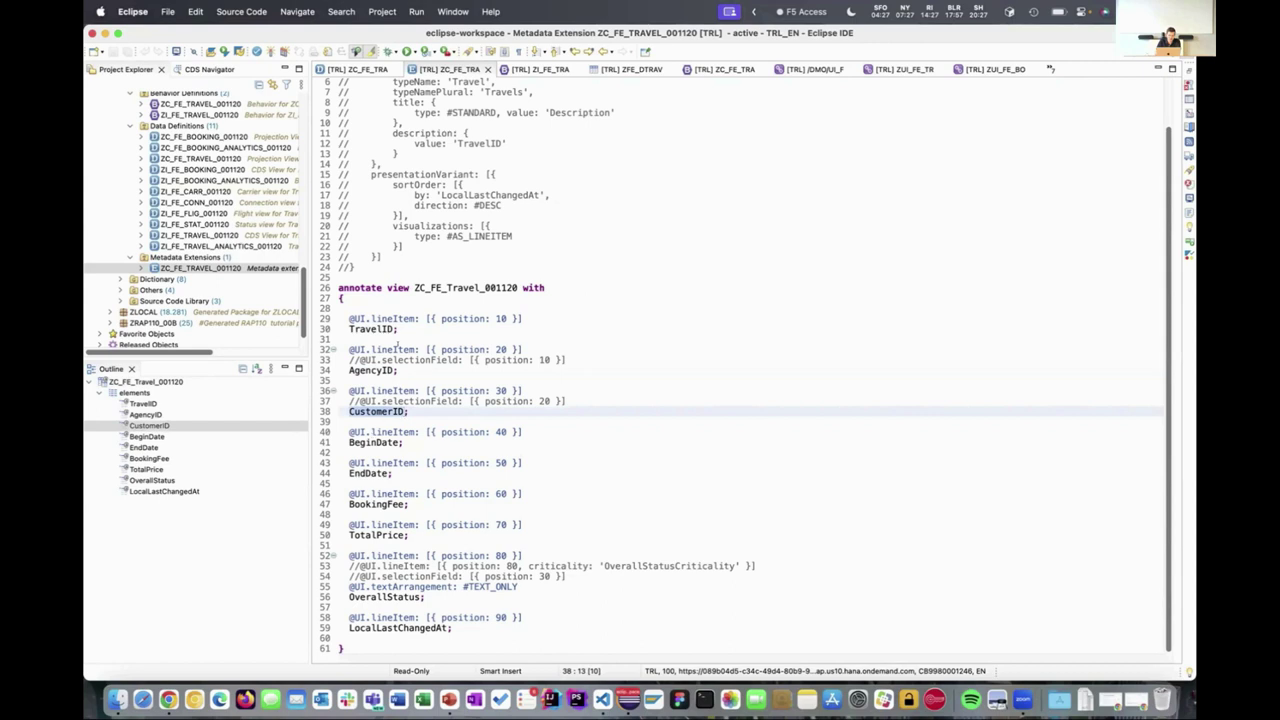
double_click(372, 329)
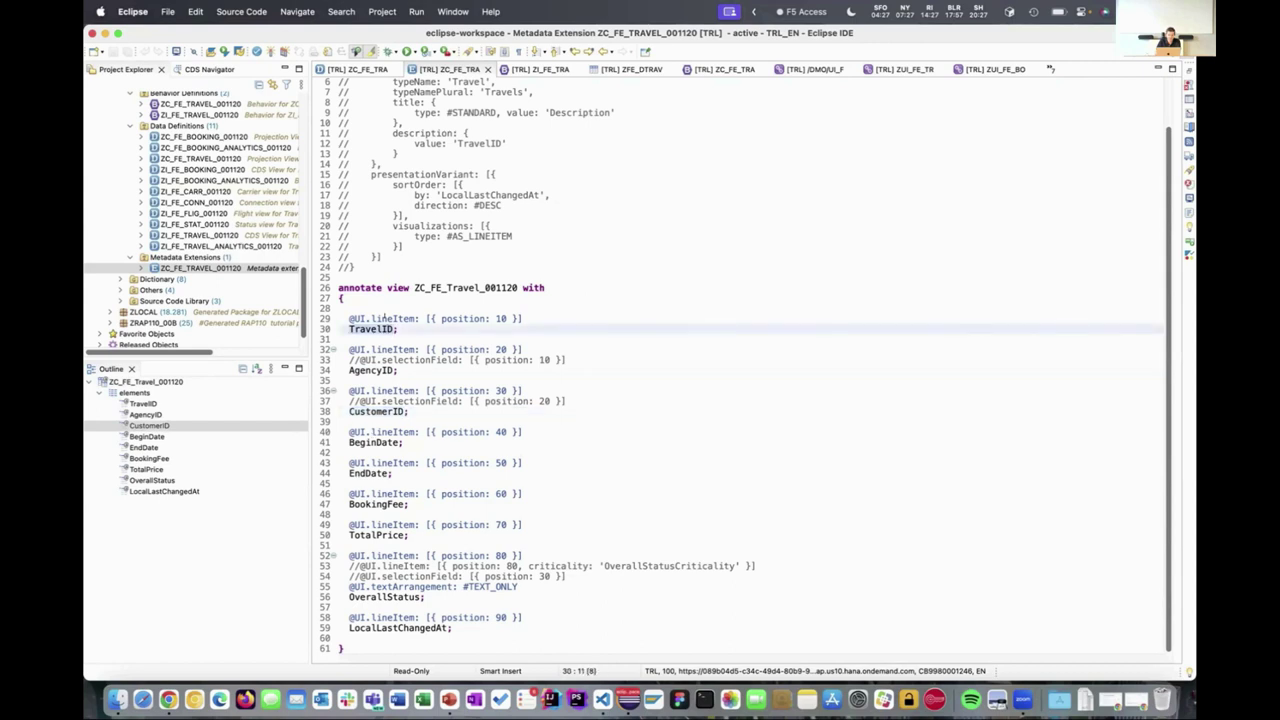
double_click(395, 318)
double_click(458, 317)
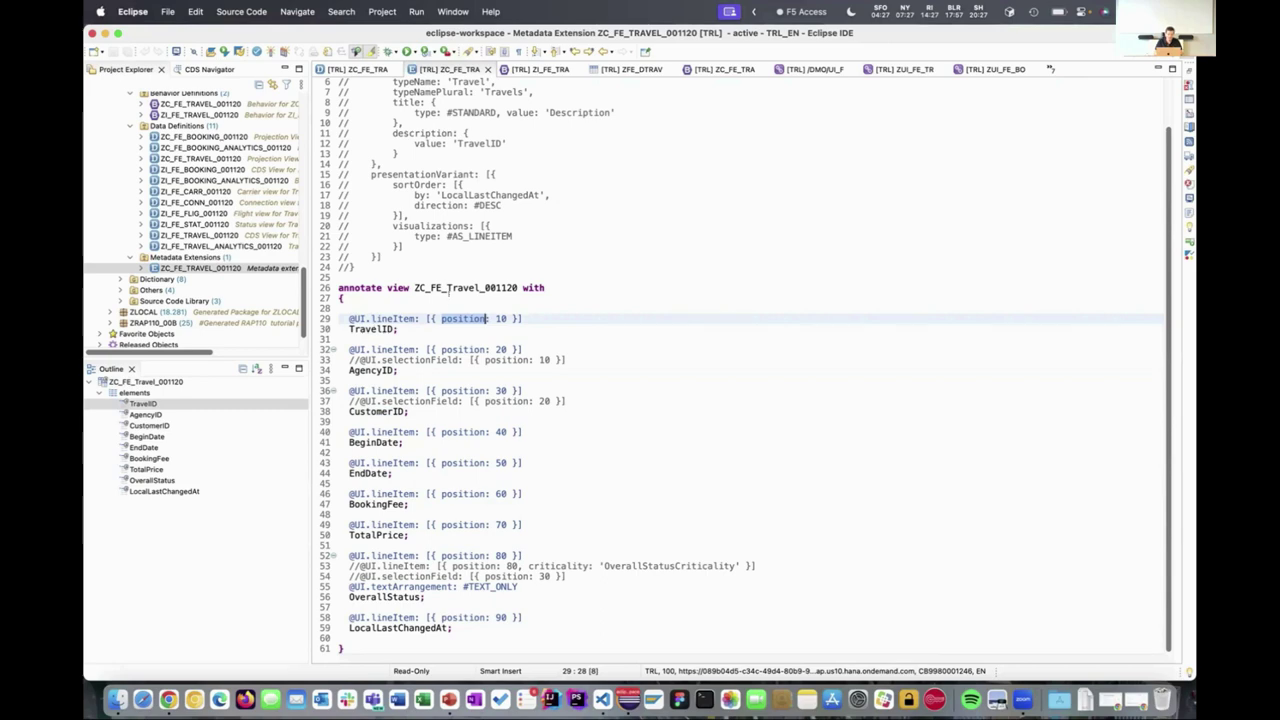
key("super+Tab")
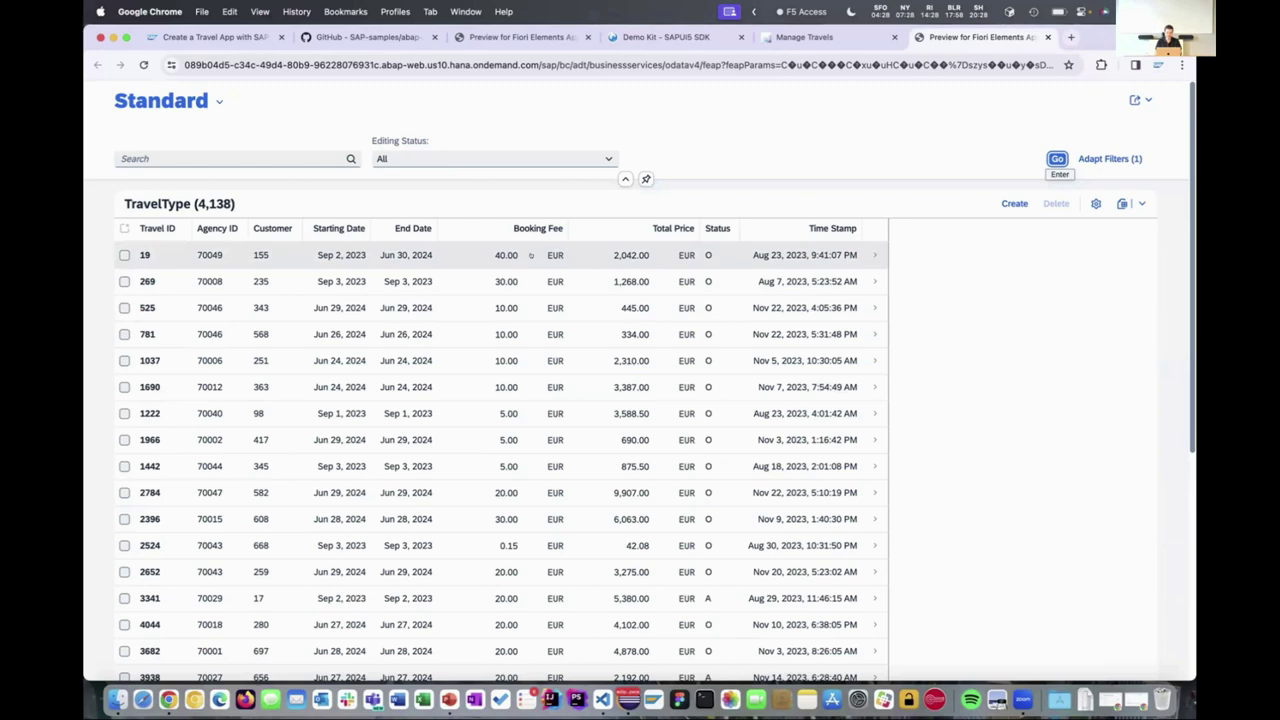
key("super+Tab")
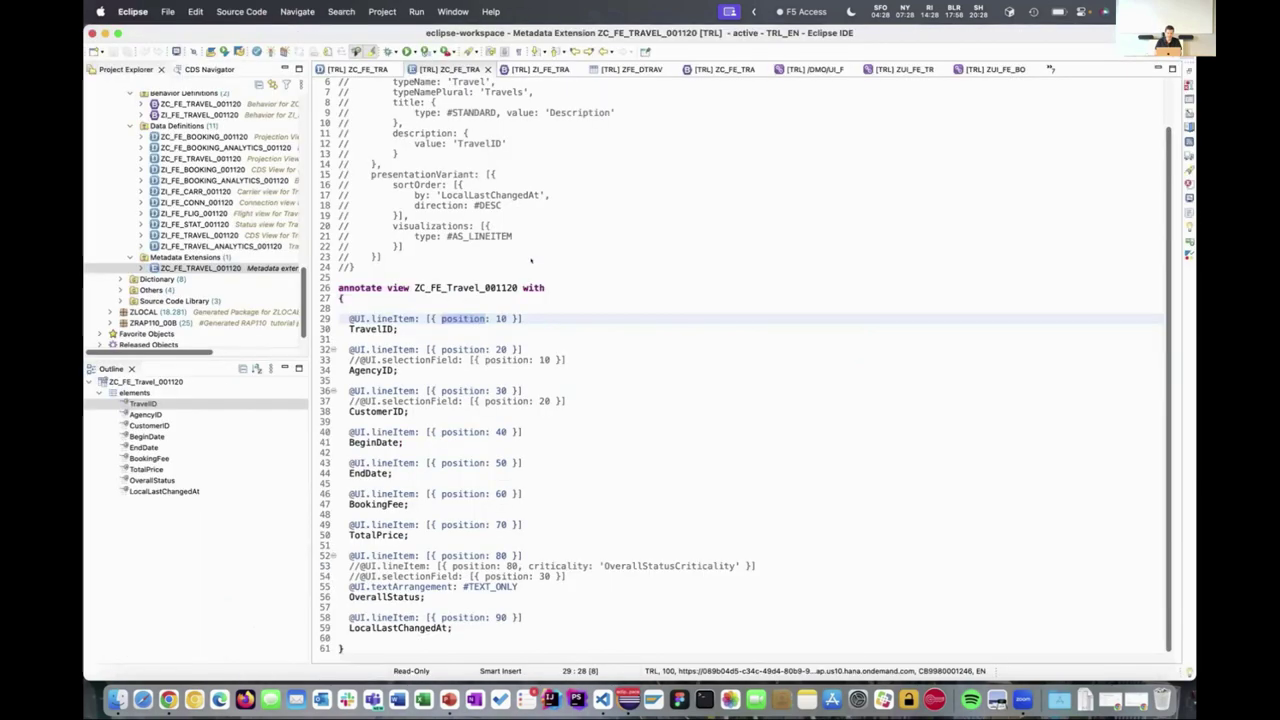
left_click(365, 357)
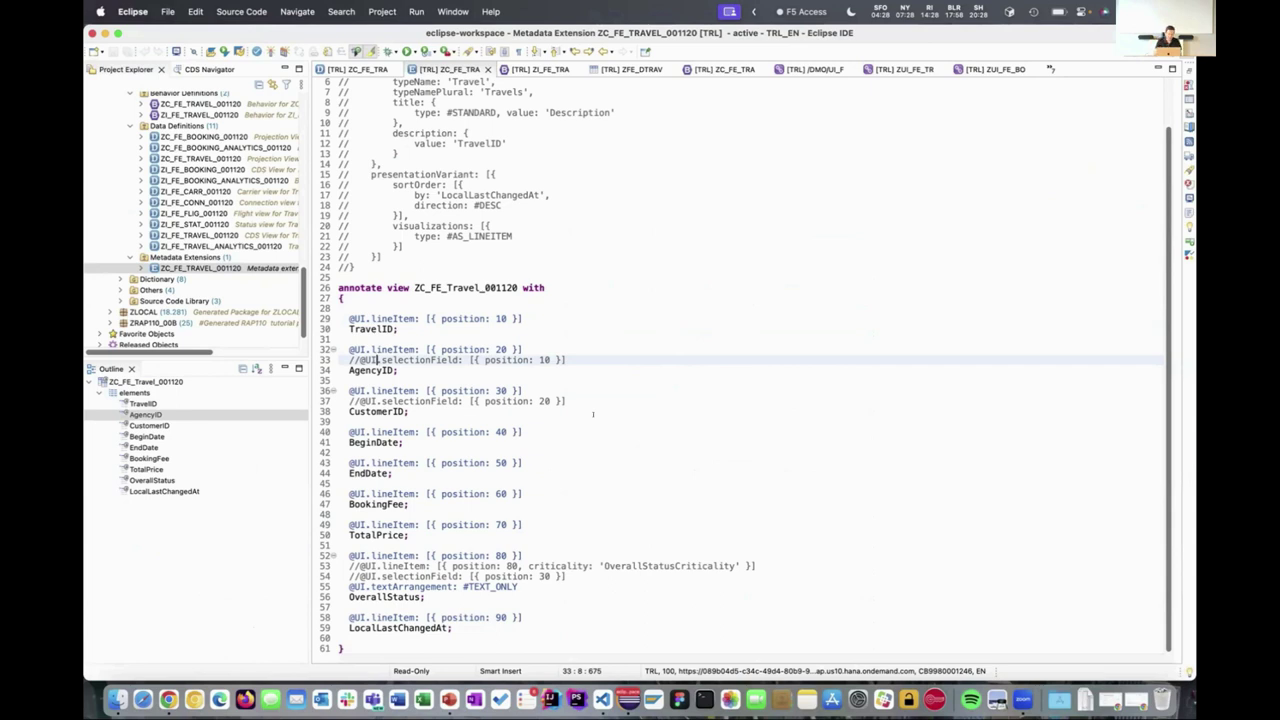
key("super+slash")
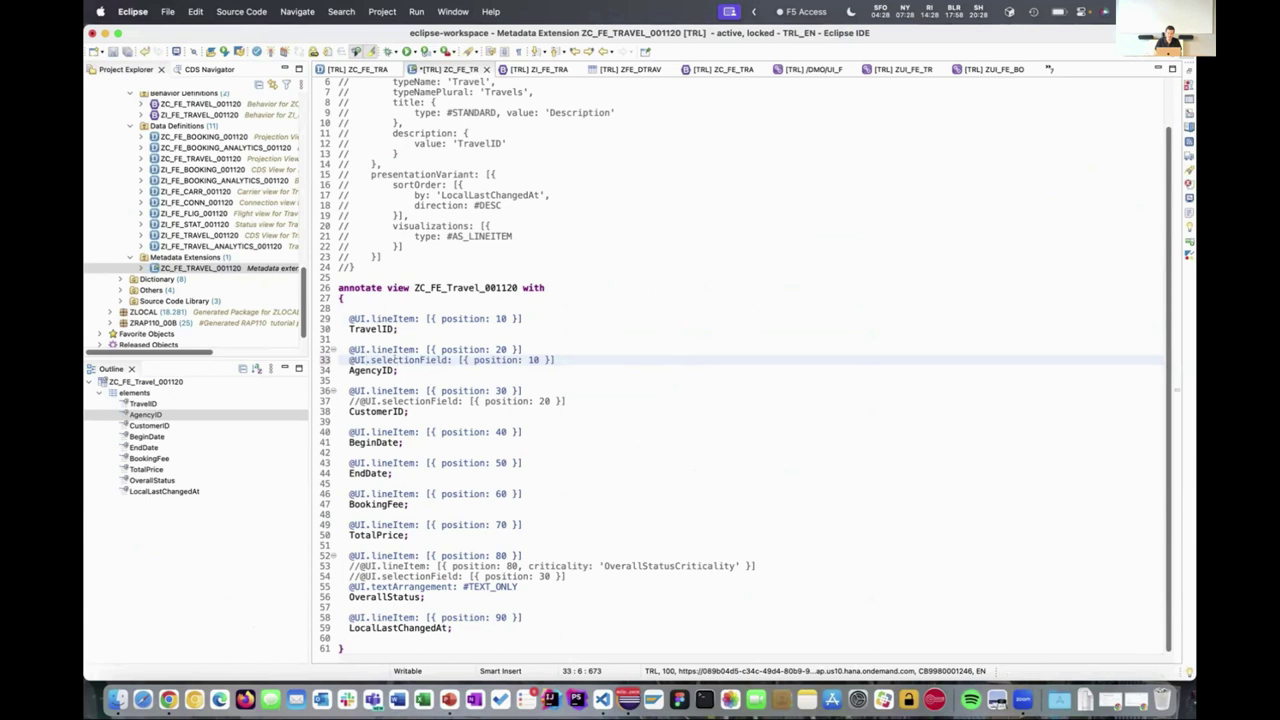
left_click(384, 401)
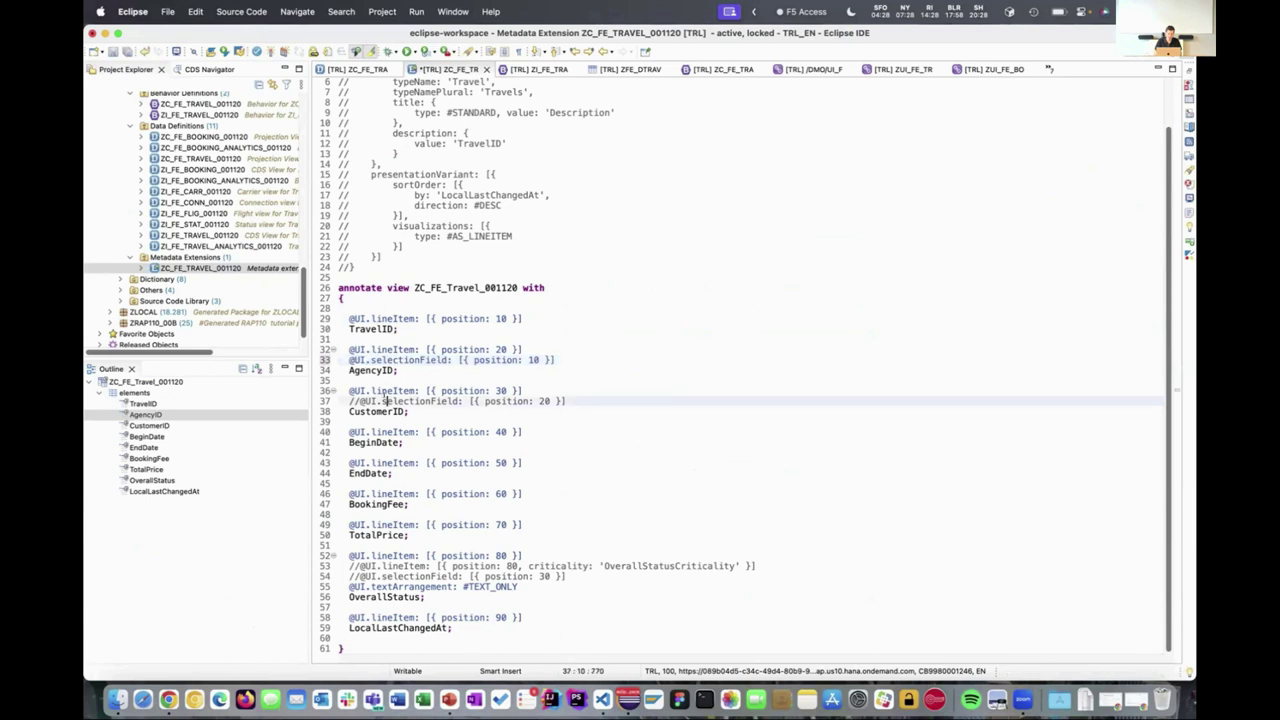
key("super+slash")
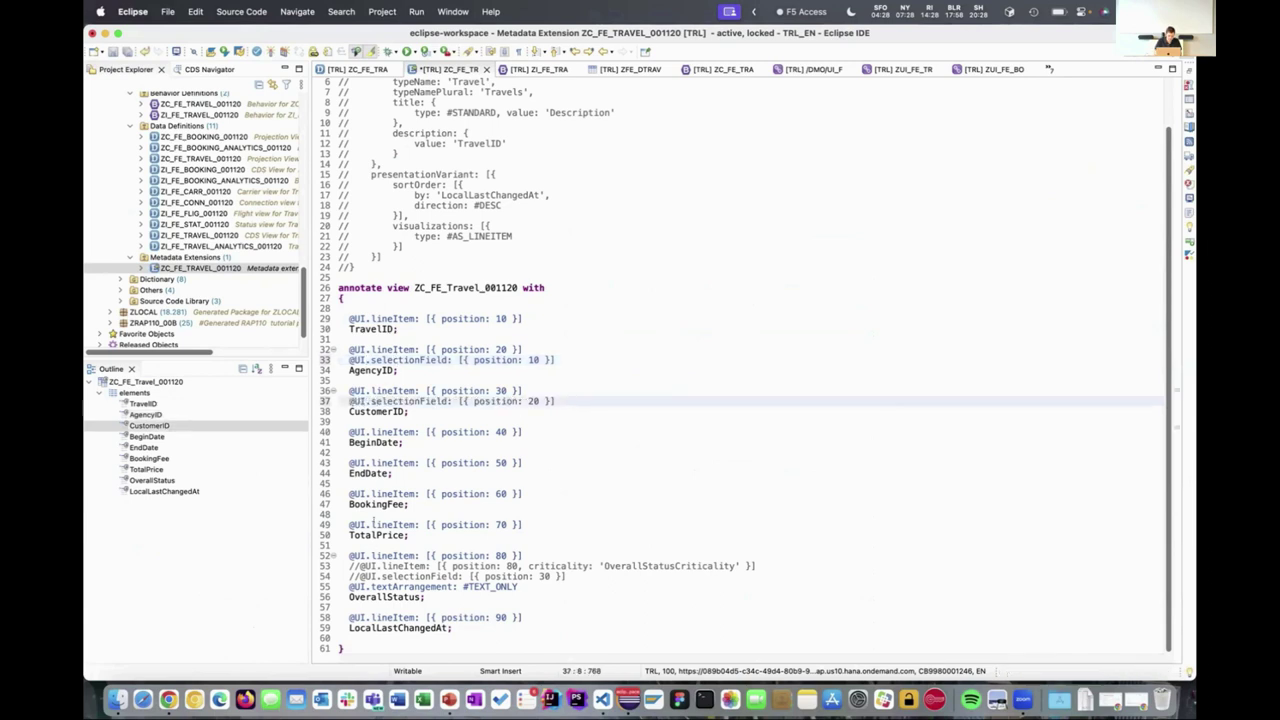
left_click(390, 577)
key("super+slash")
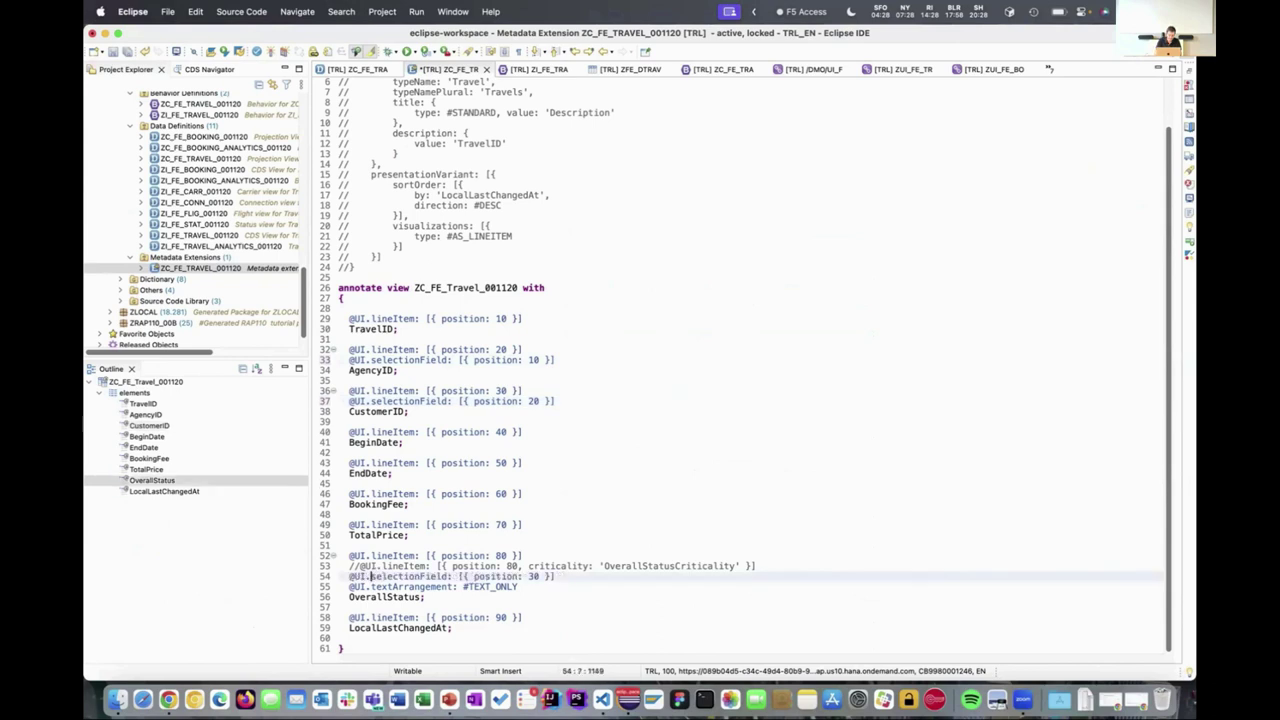
key("ctrl+s")
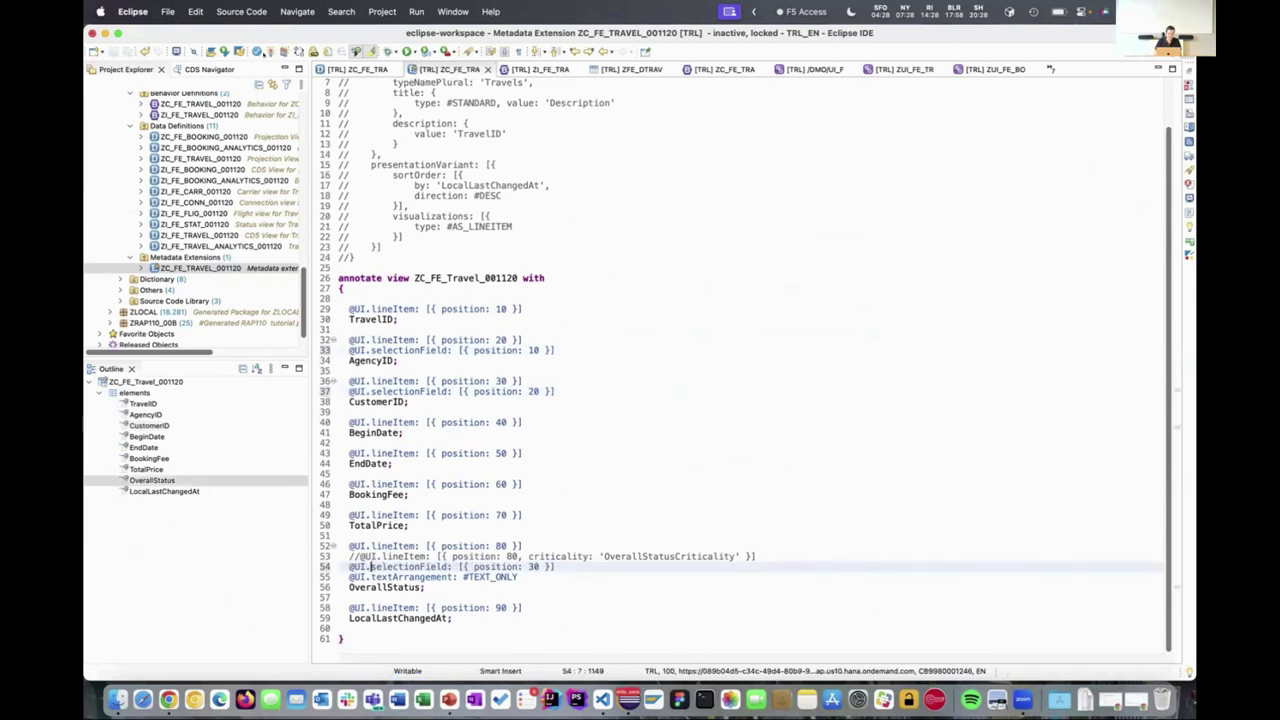
key("ctrl+F3")
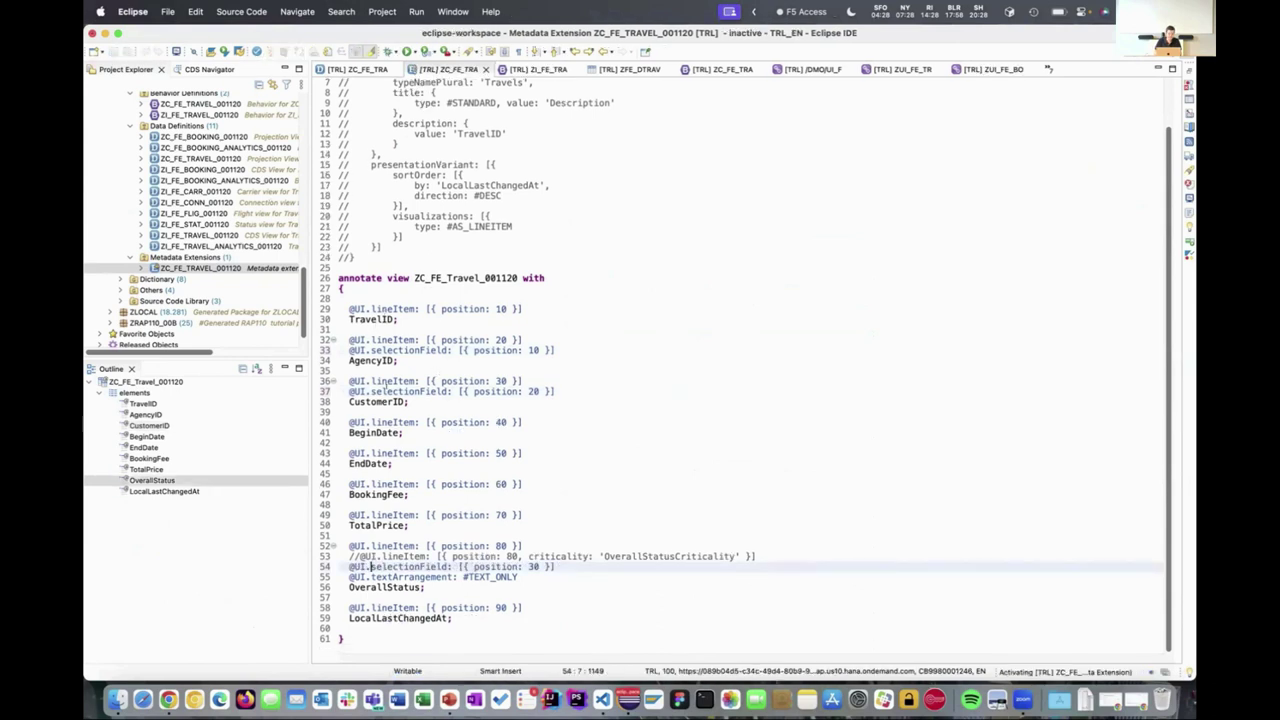
Step: Reload the Travel preview in Chrome and inspect the Customer filter's value help without selecting anything
key("super+Tab")
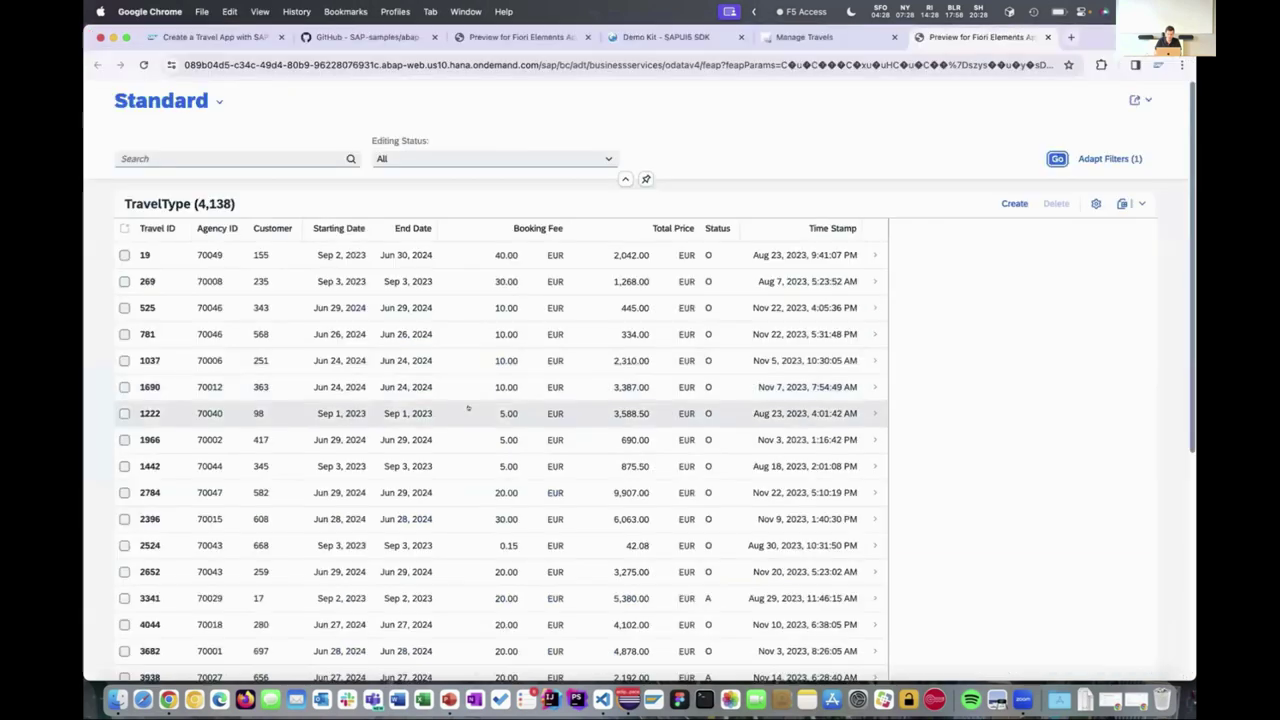
key("super+r")
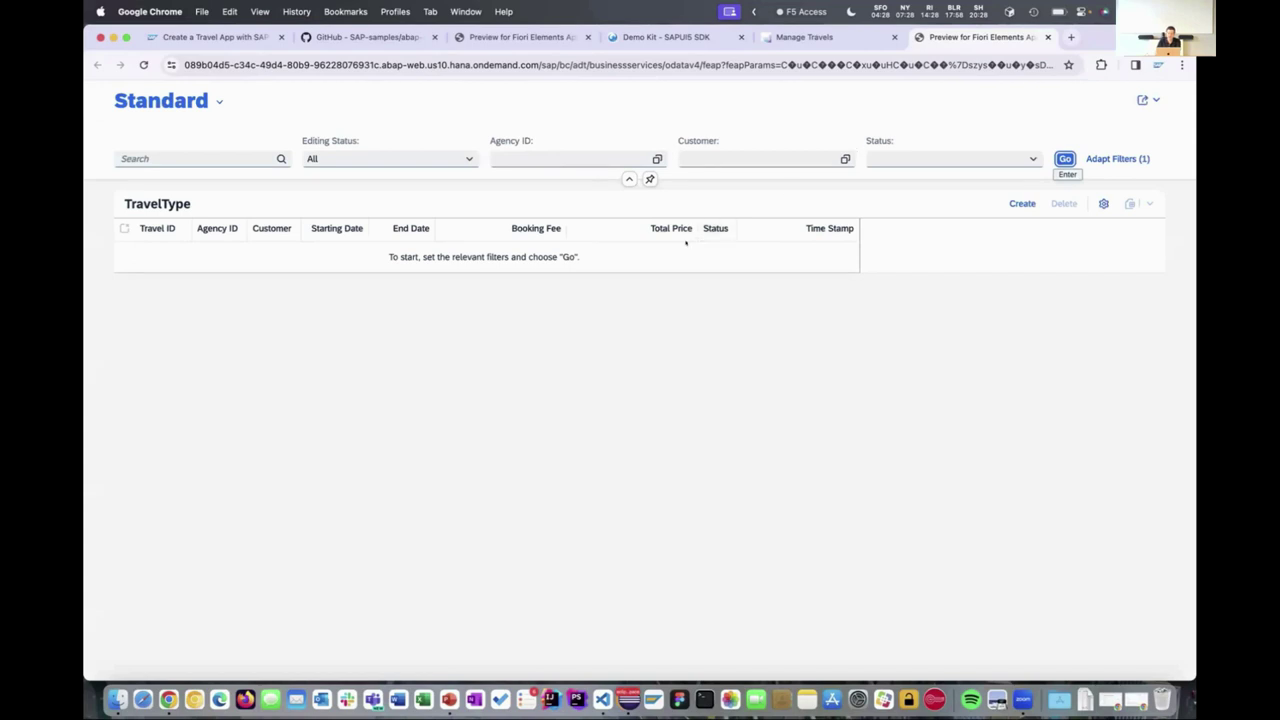
left_click(844, 158)
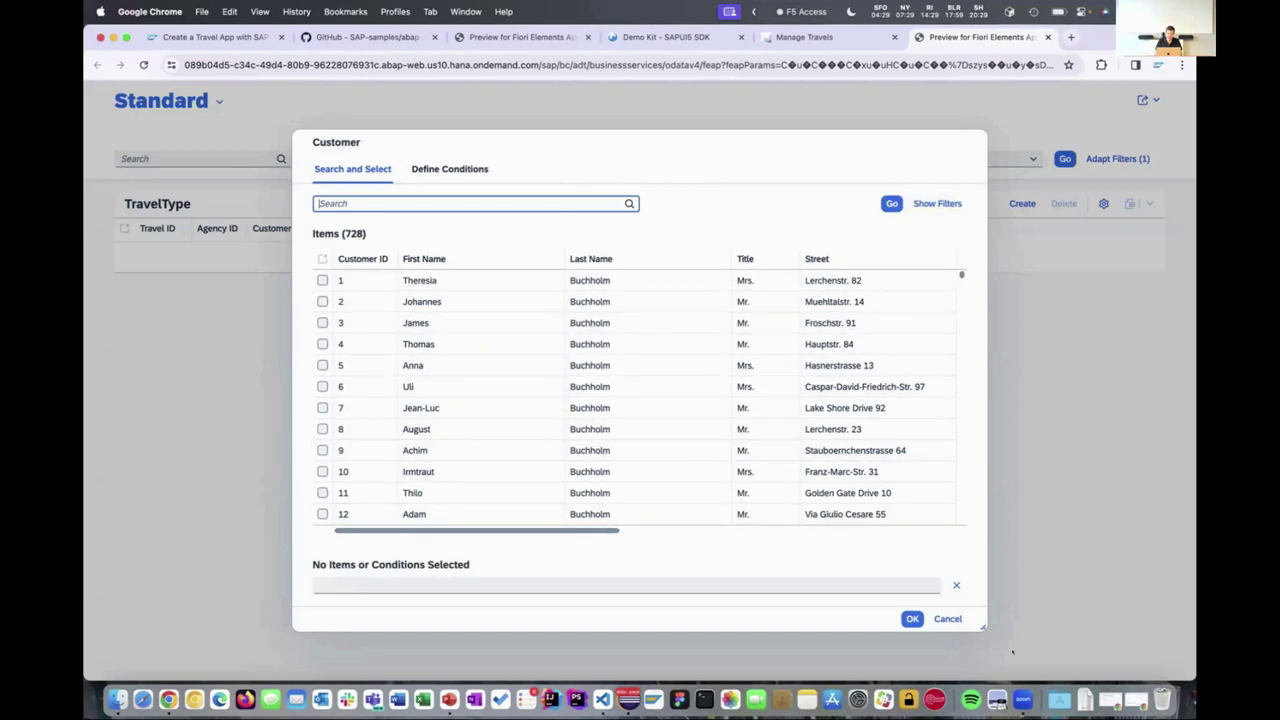
left_click(947, 618)
Step: Switch back to Eclipse, open the projection view ZC_FE_TRAVEL_001120 from the data definitions, and enlarge the editor text
key("super+Tab")
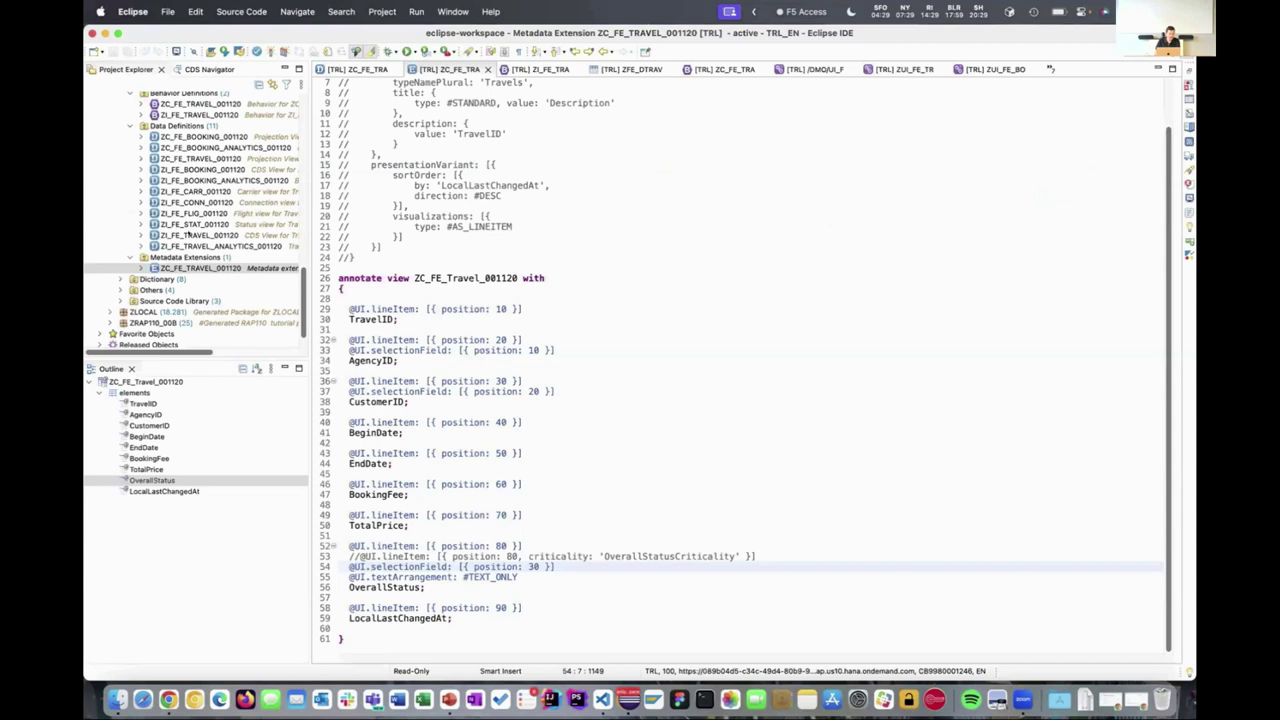
double_click(183, 159)
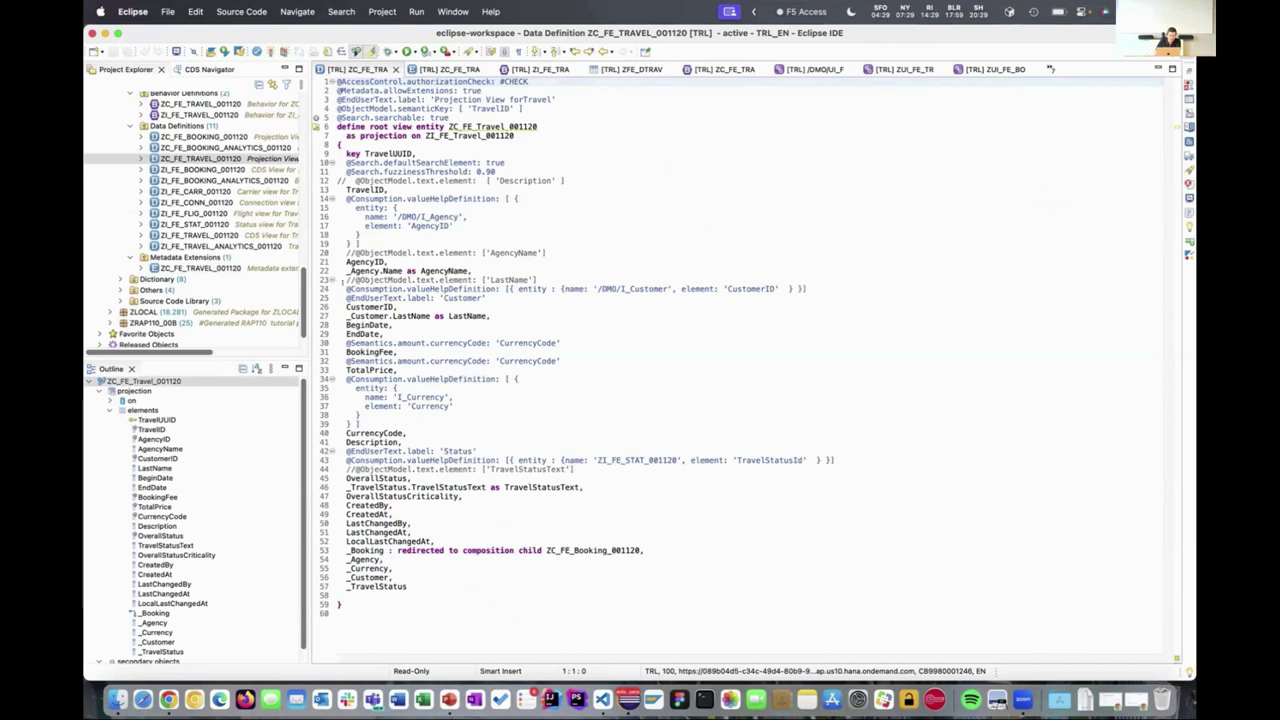
key("super+plus")
key("super+plus")
key("super+plus")
key("super+plus")
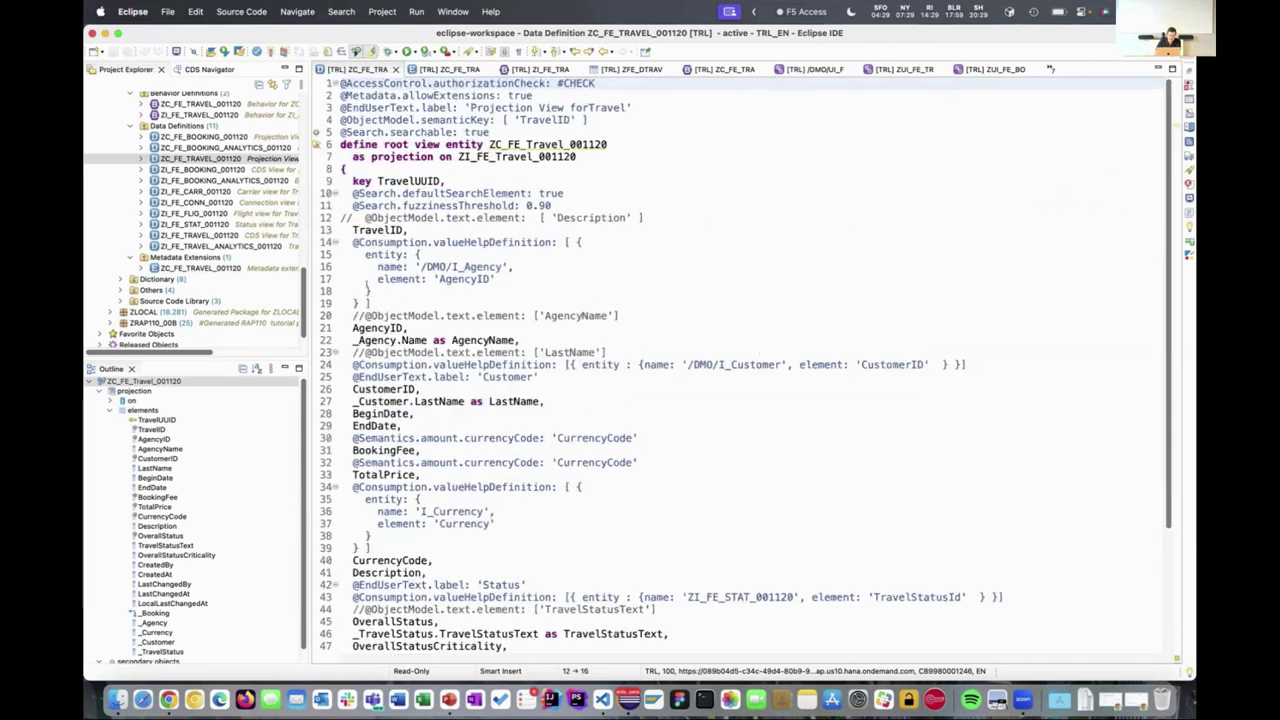
left_click_drag(345, 347, 527, 341)
key("Down")
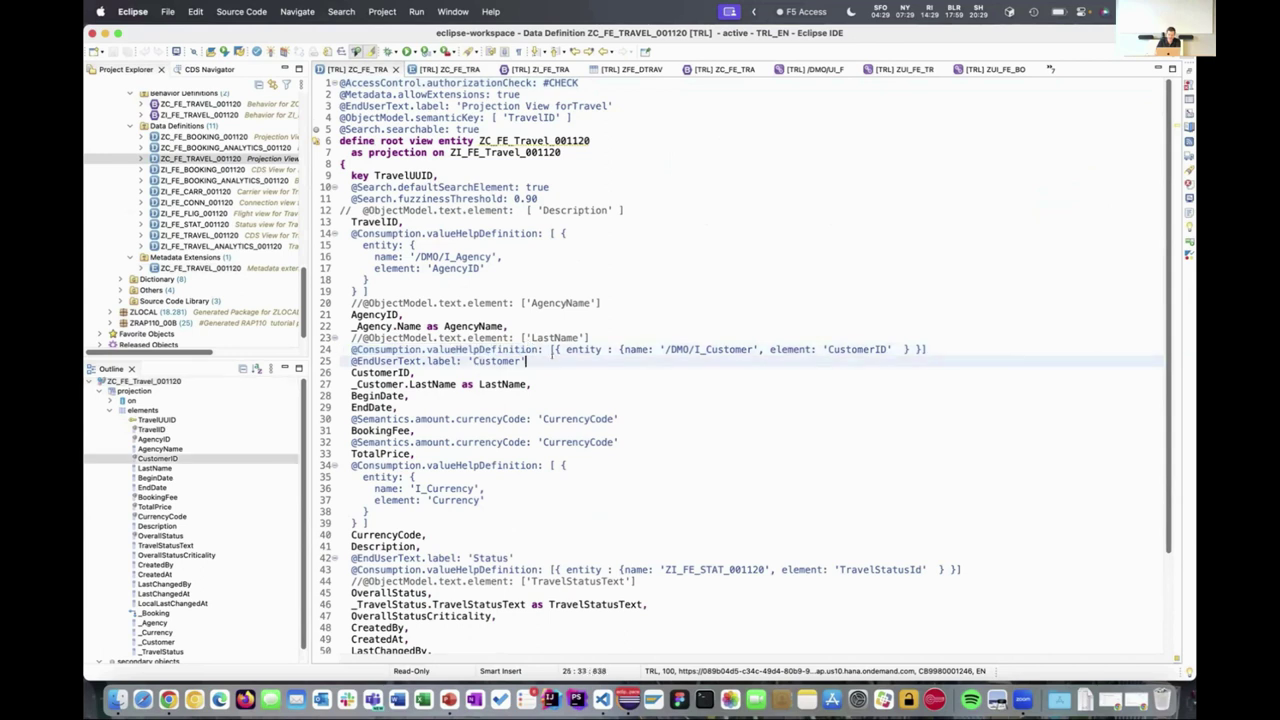
left_click_drag(665, 349, 754, 349)
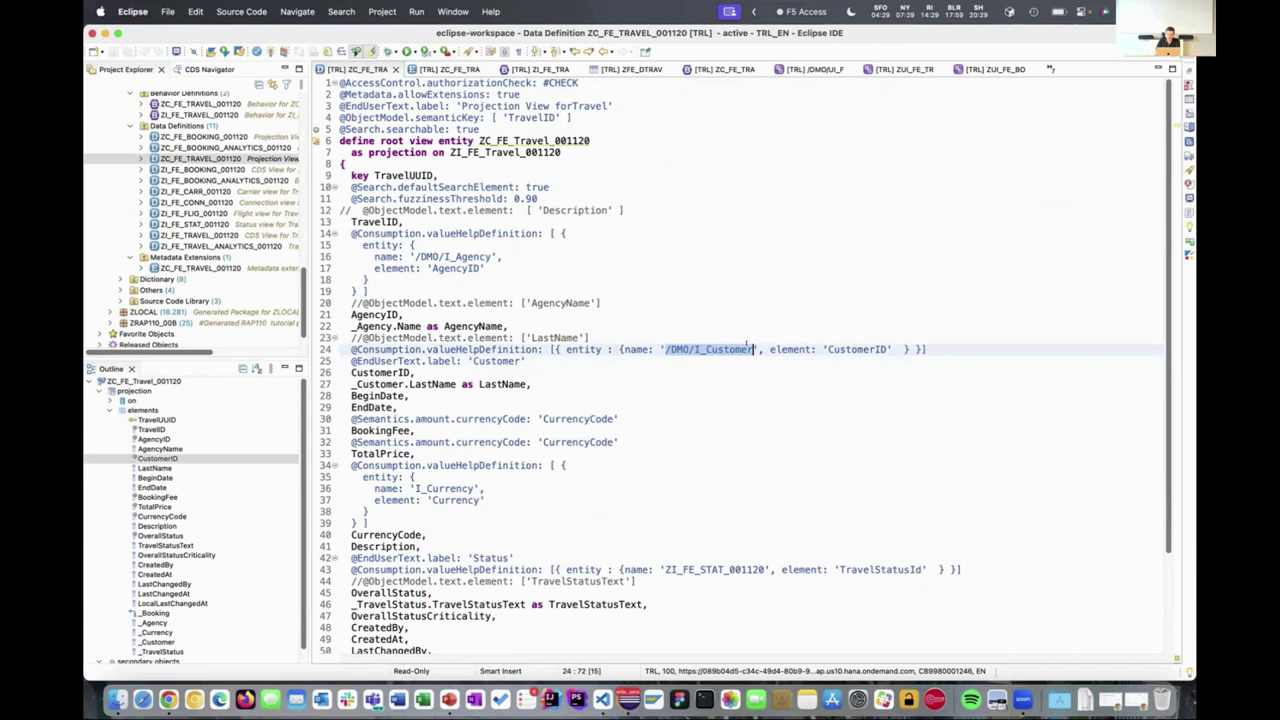
Step: Highlight the Customer value help's element name CustomerID, then inspect that value help's filter fields in the Chrome preview without selecting anything
double_click(867, 349)
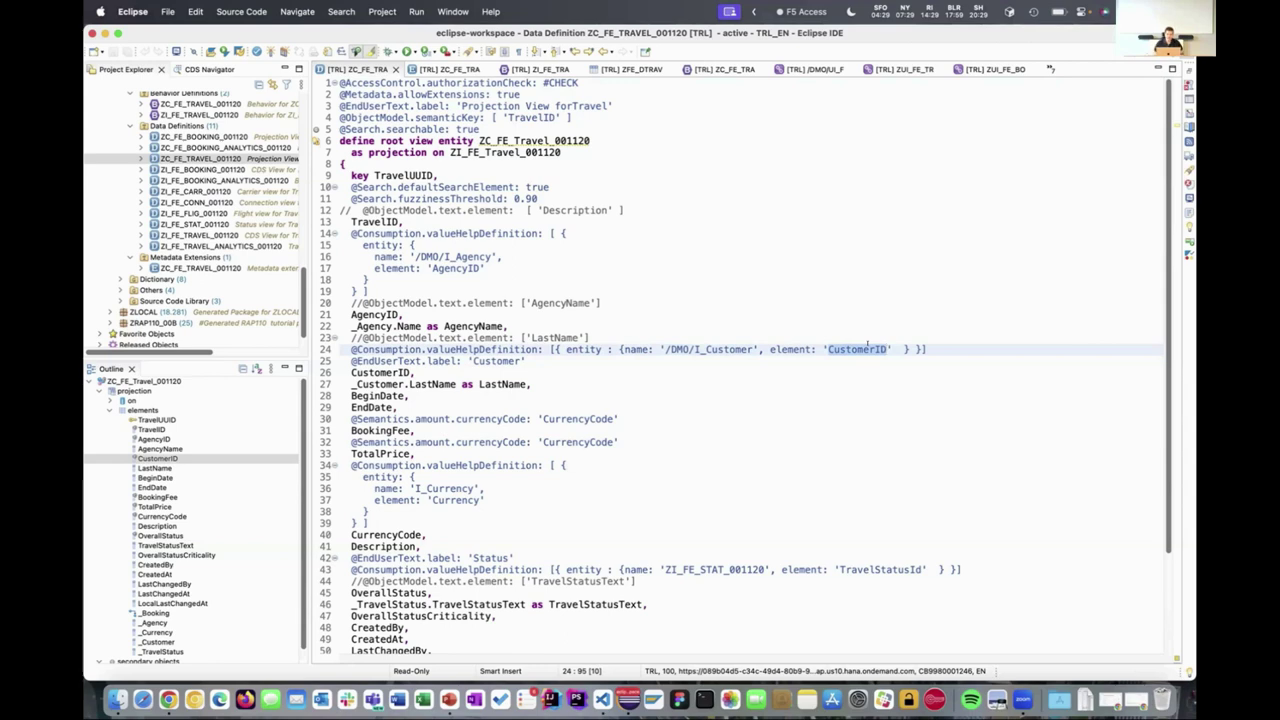
key("super+Tab")
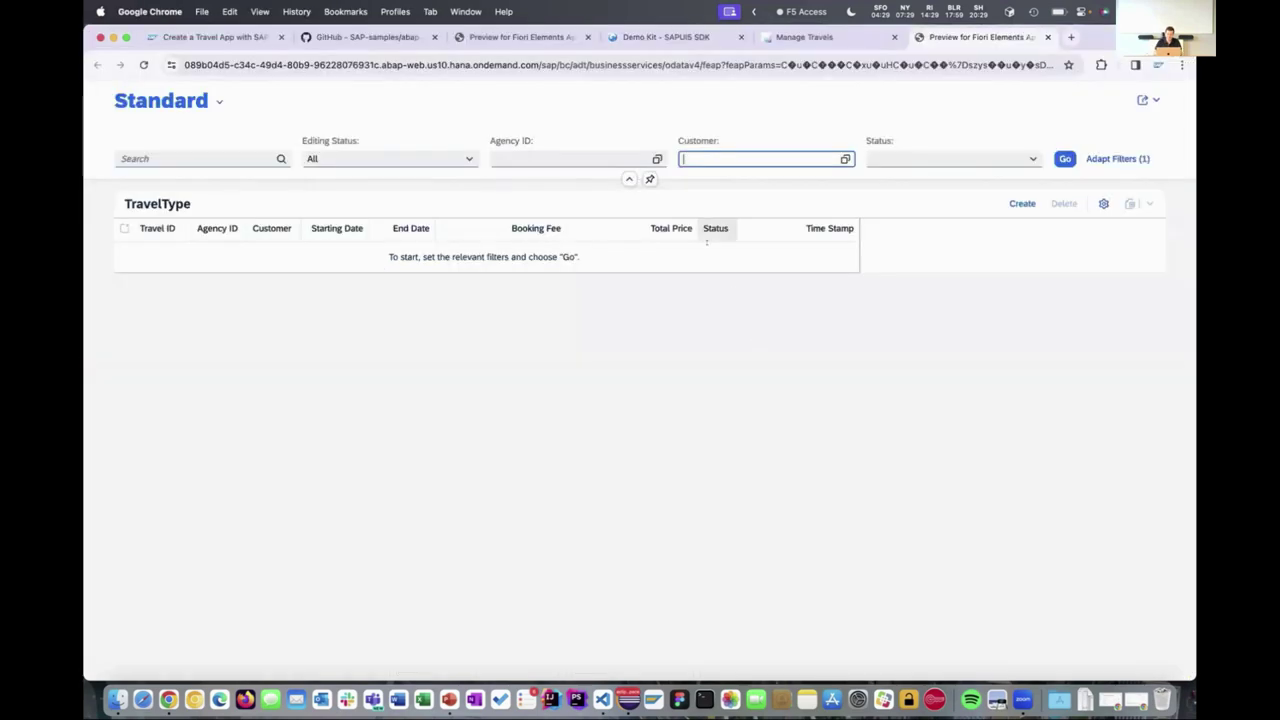
left_click(843, 158)
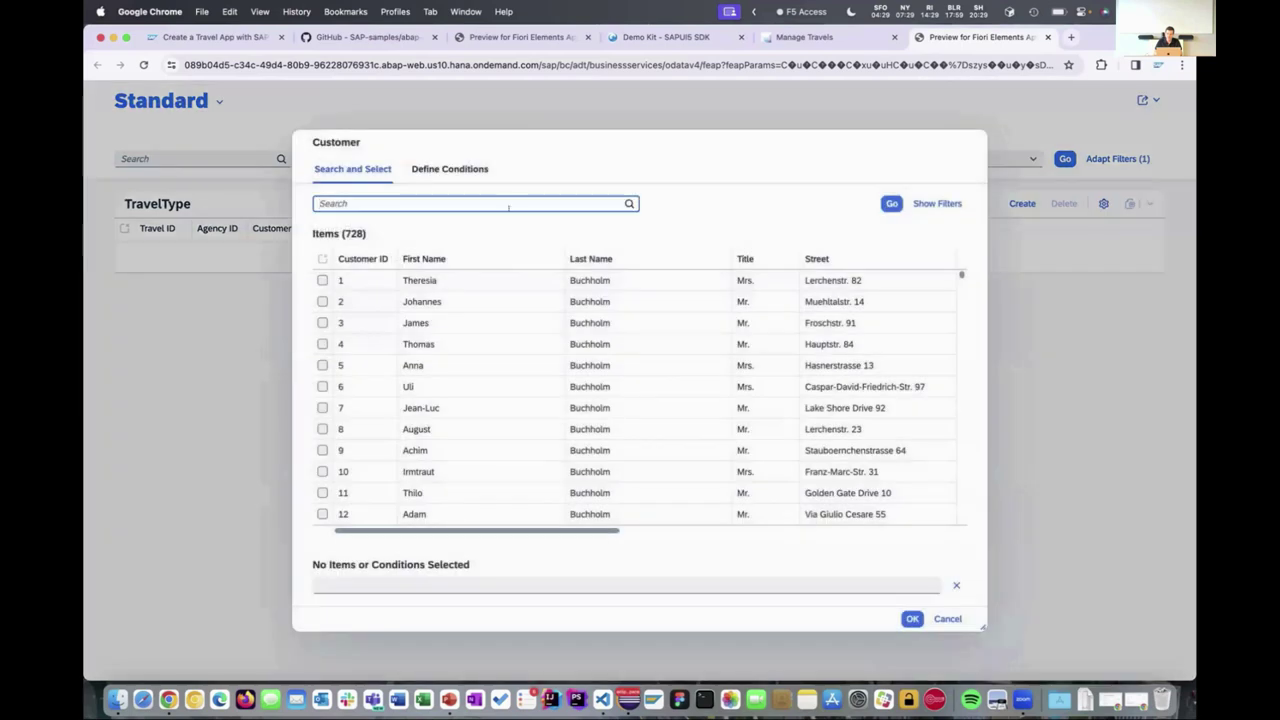
left_click(922, 204)
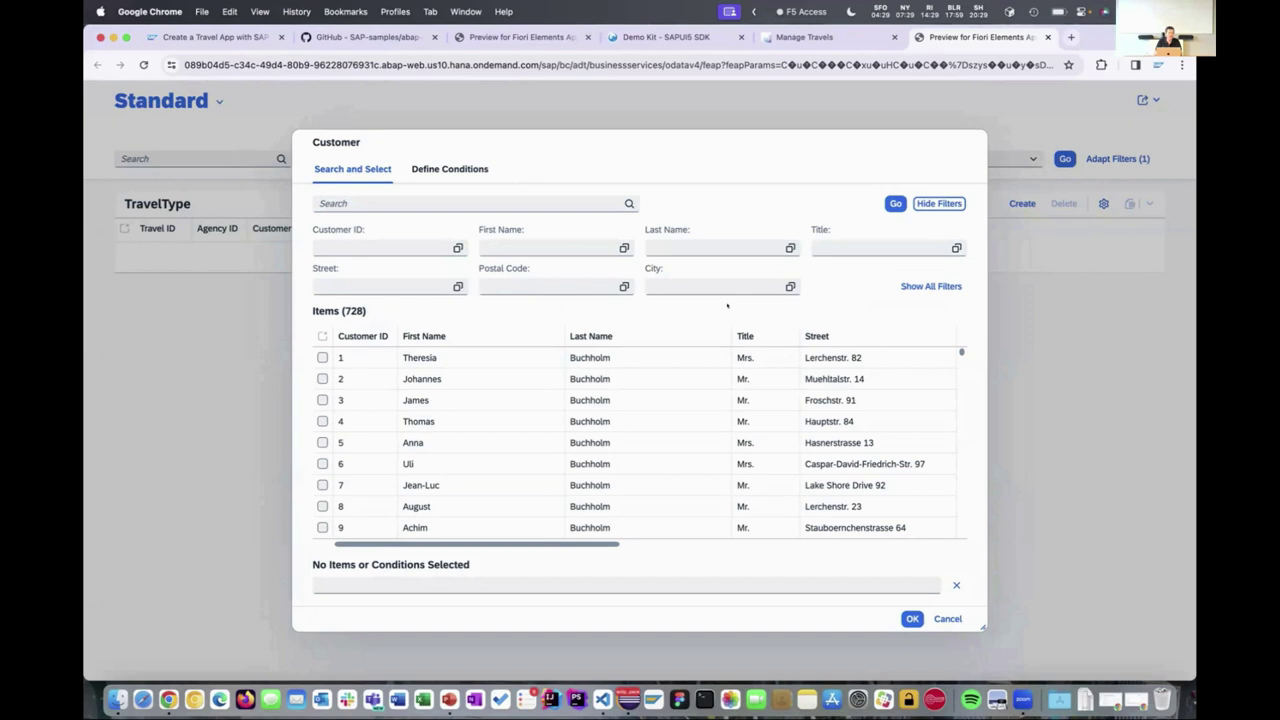
left_click(936, 618)
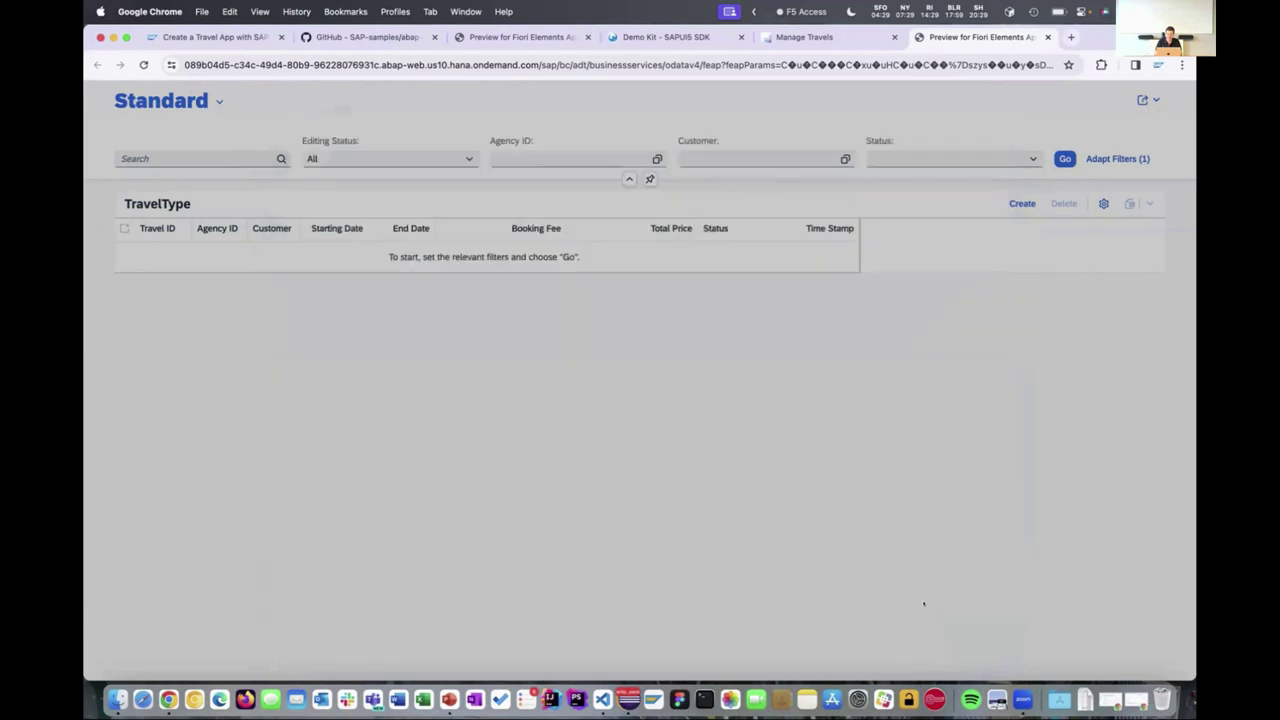
Step: Inspect the Booking Fee column's sort and group options and the table's column, sort and group settings without changing them
left_click(510, 221)
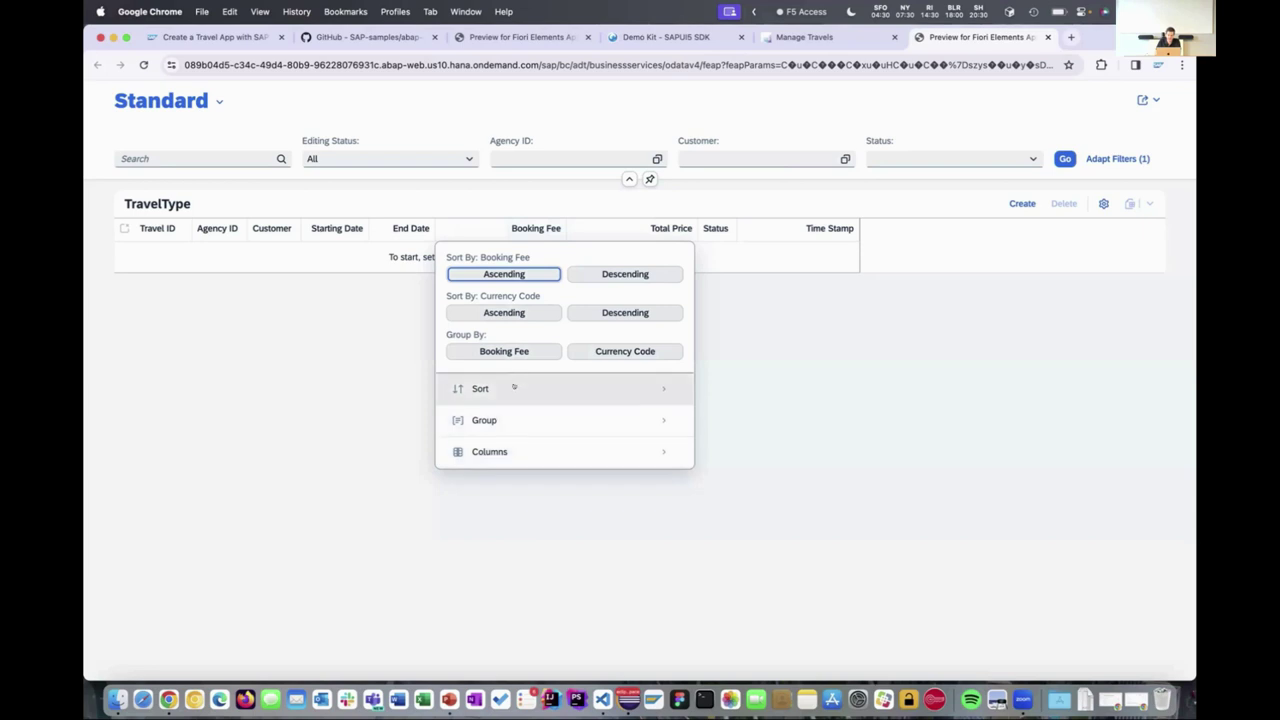
left_click(1026, 286)
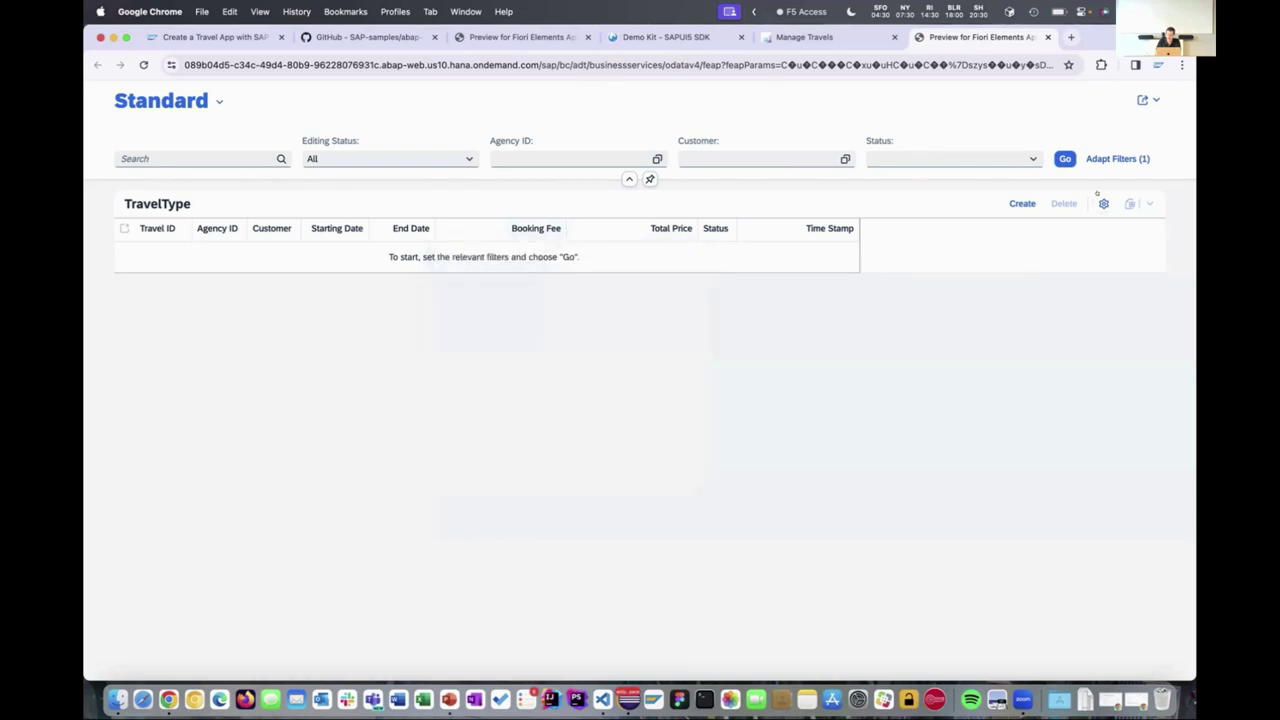
left_click(1103, 203)
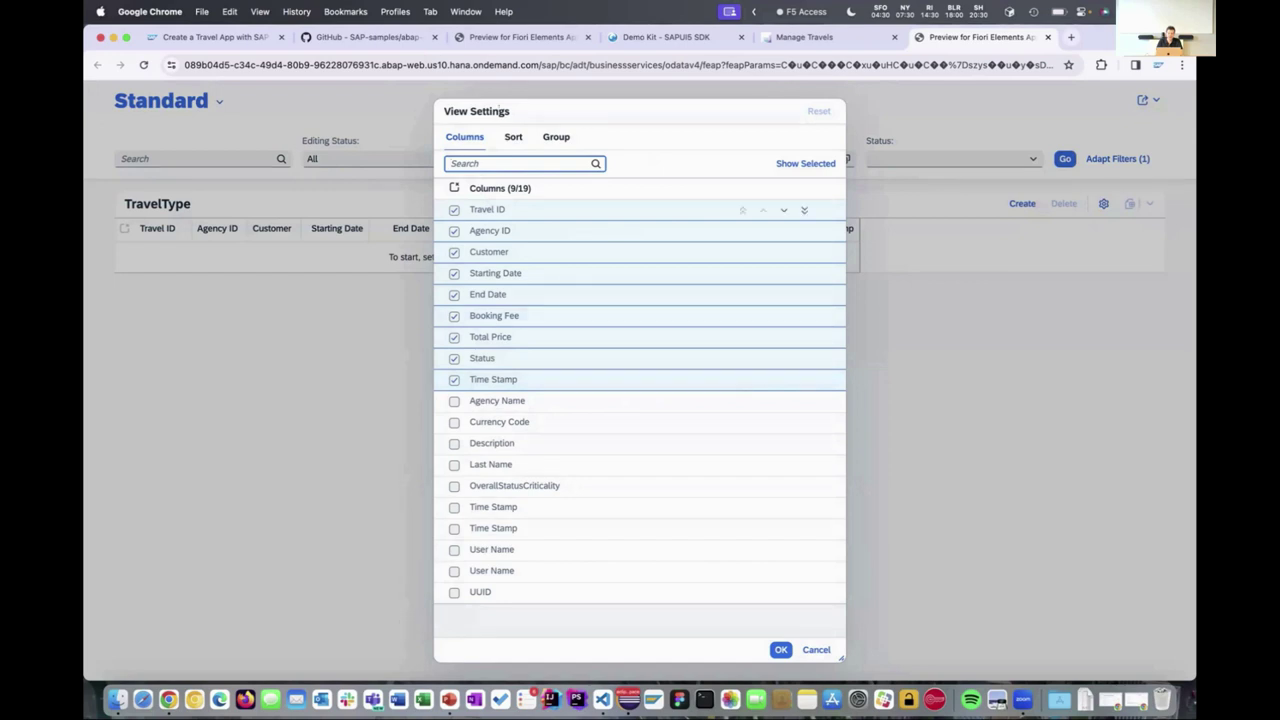
left_click(506, 134)
left_click(548, 136)
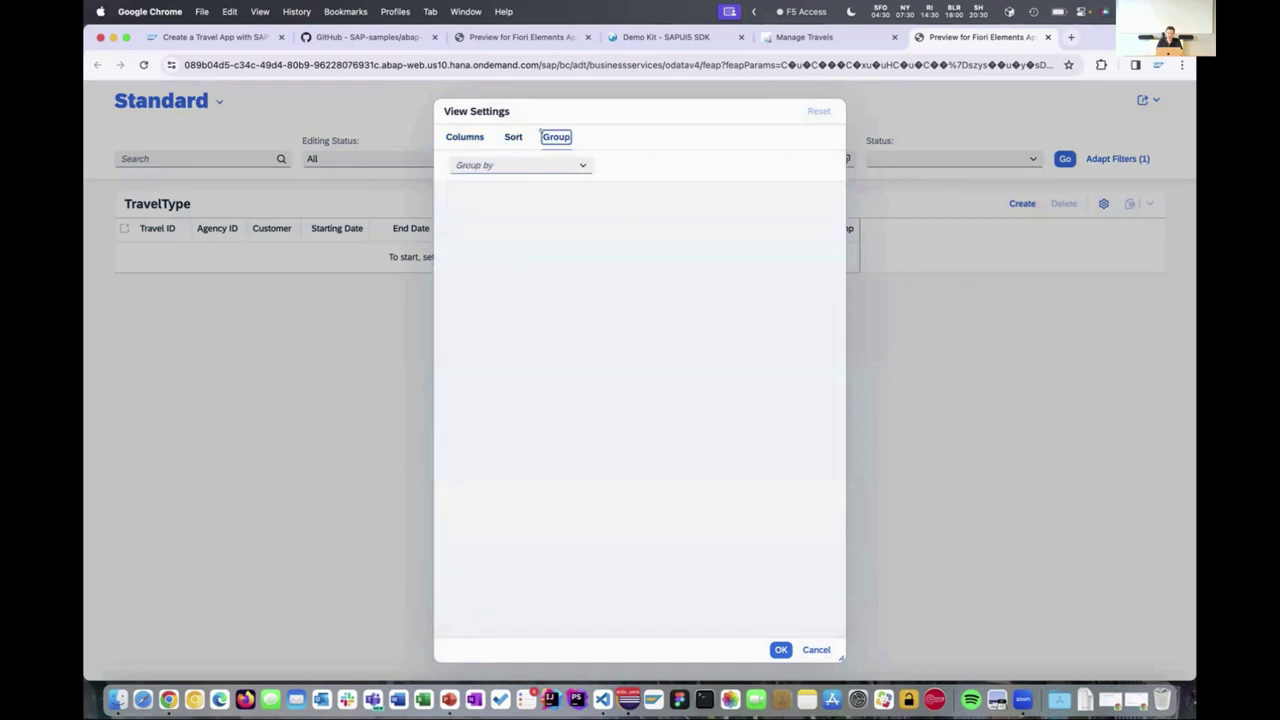
left_click(814, 649)
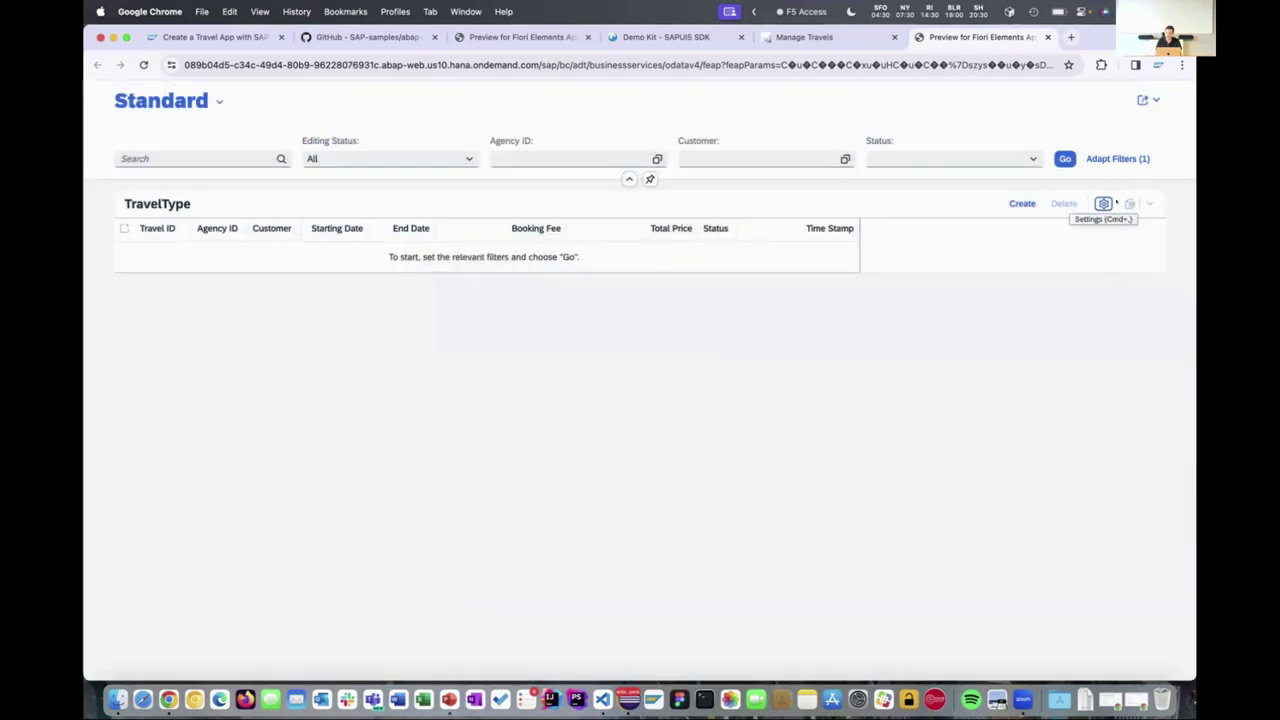
Step: Load the travel list without filter values and look through its rows
left_click(1065, 158)
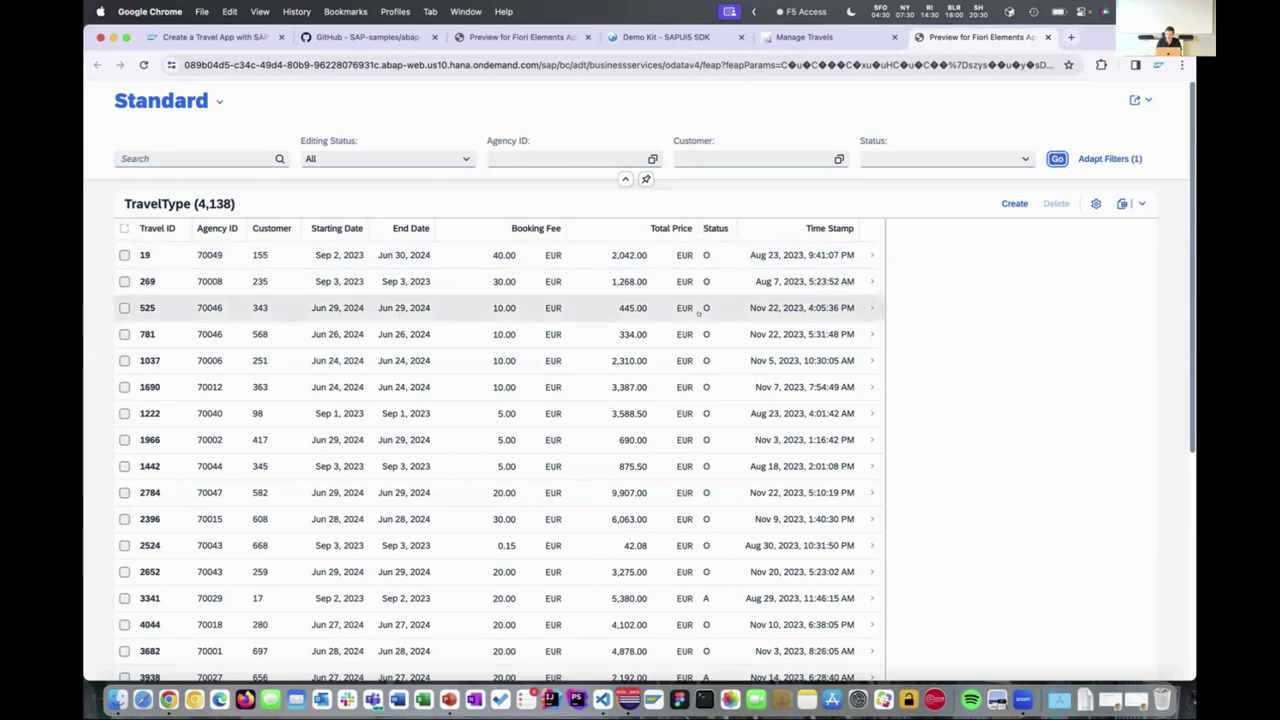
scroll(699, 312, "down", 2)
scroll(715, 250, "up", 2)
key("super+Tab")
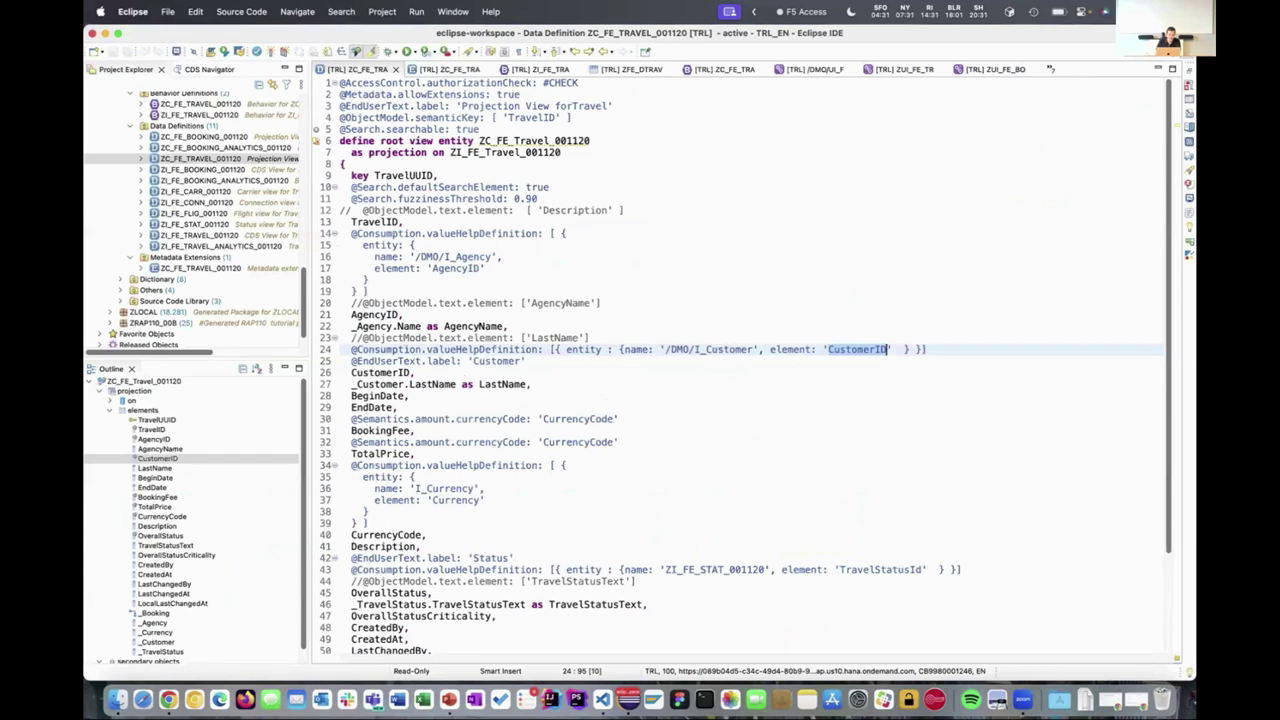
left_click(380, 210)
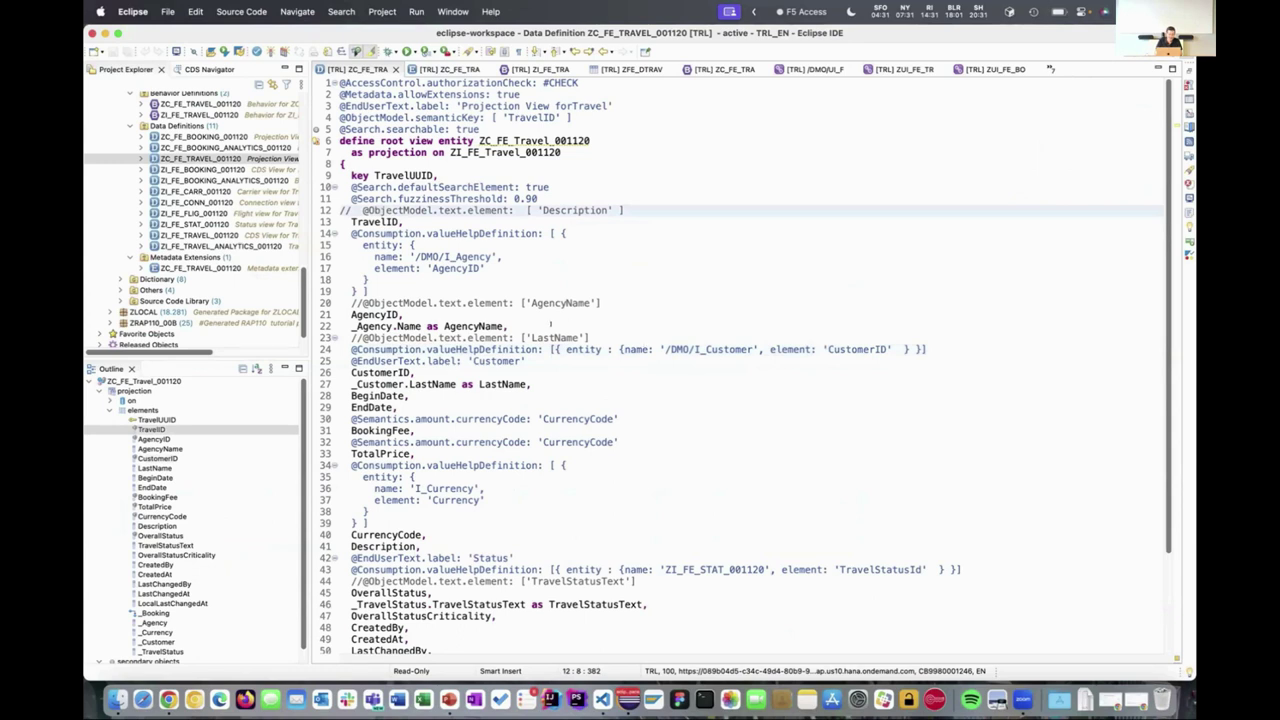
key("super+7")
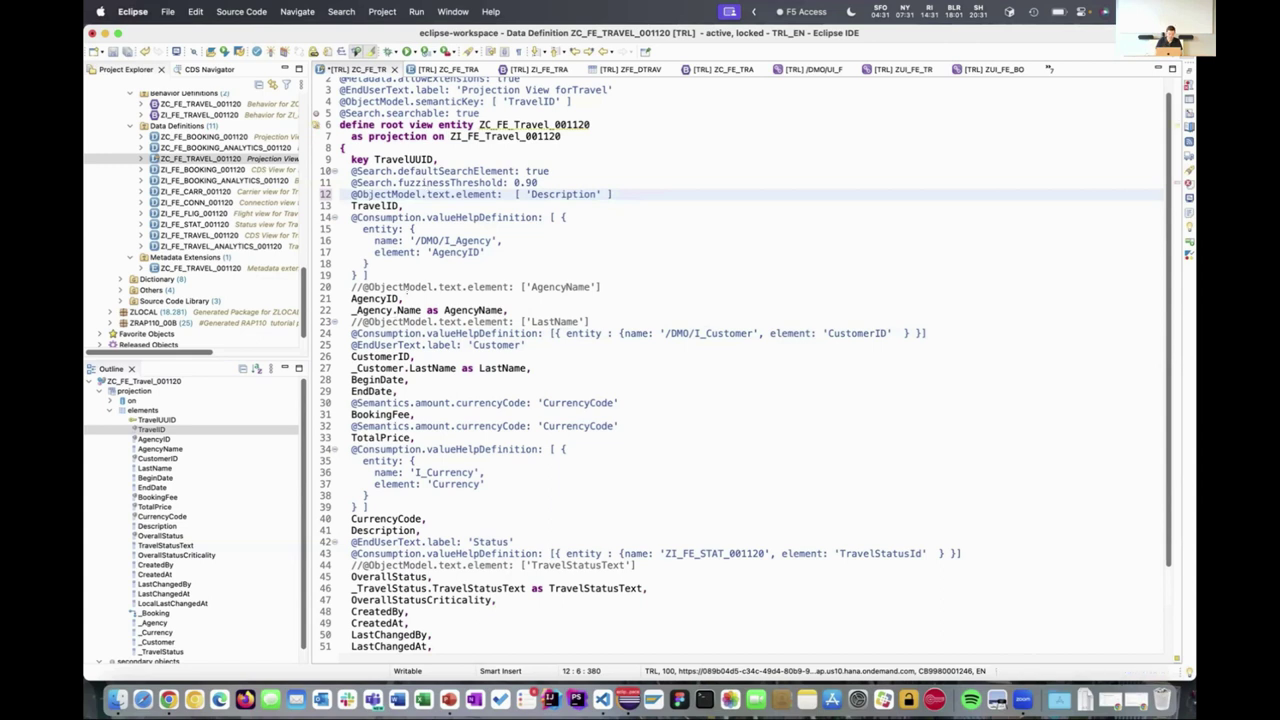
left_click(398, 287)
key("super+slash")
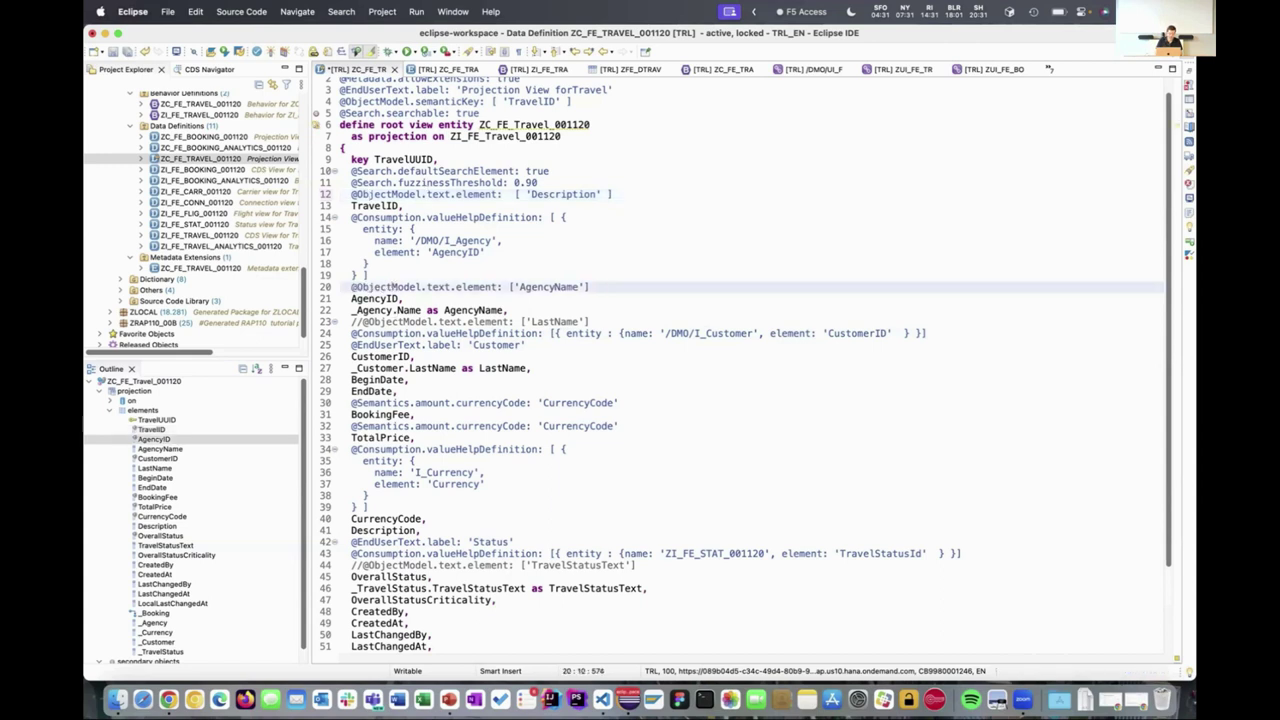
Step: Examine how AgencyID's text element AgencyName relates to the field _Agency.Name as AgencyName
double_click(529, 287)
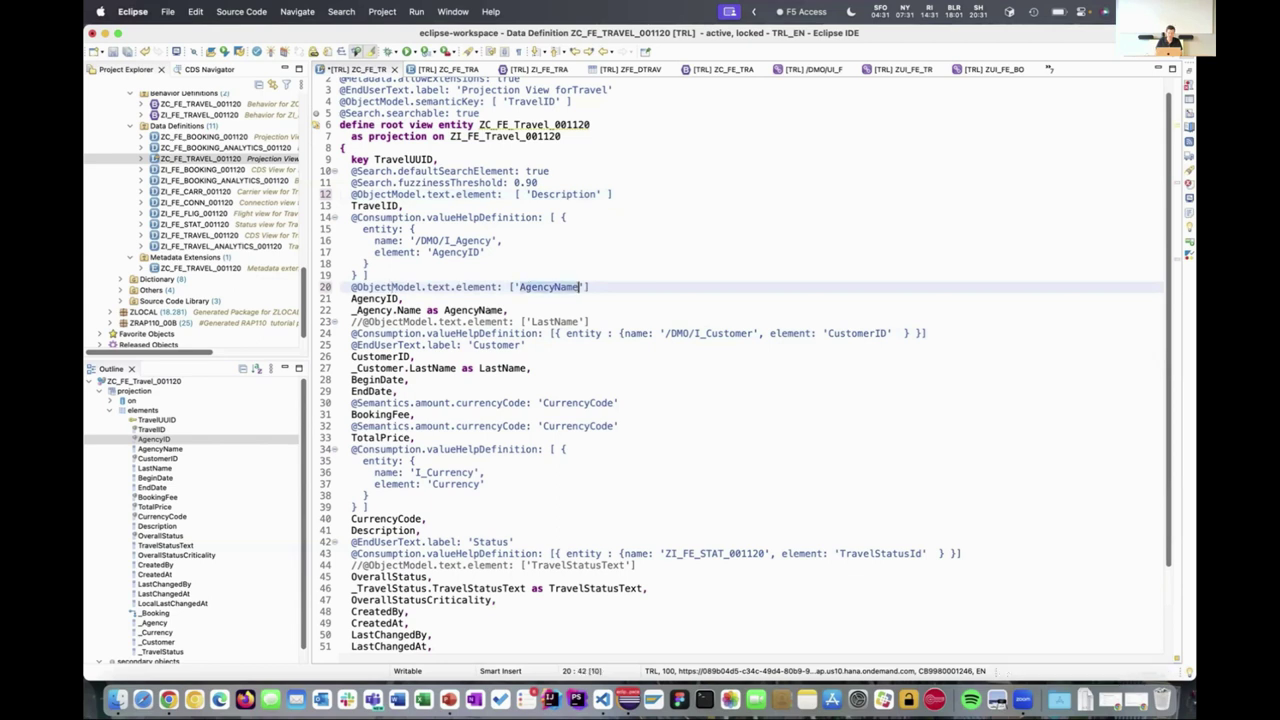
left_click_drag(358, 310, 500, 305)
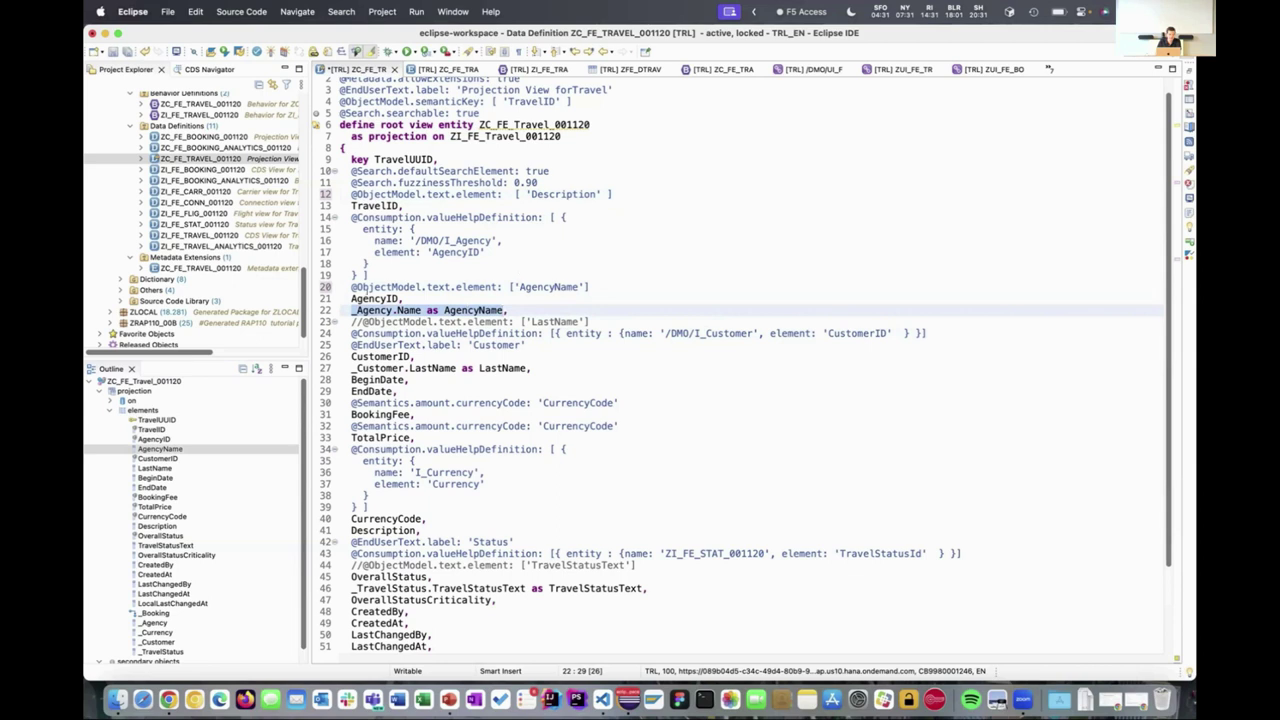
double_click(384, 297)
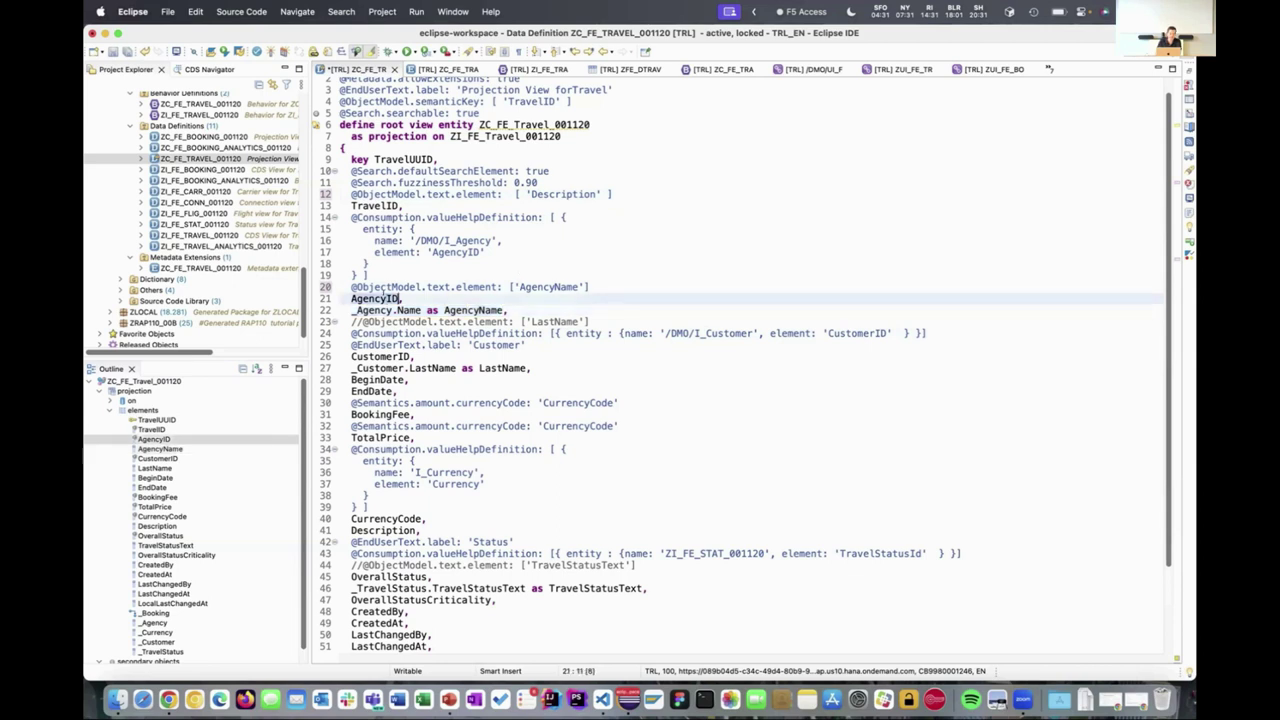
left_click(458, 322)
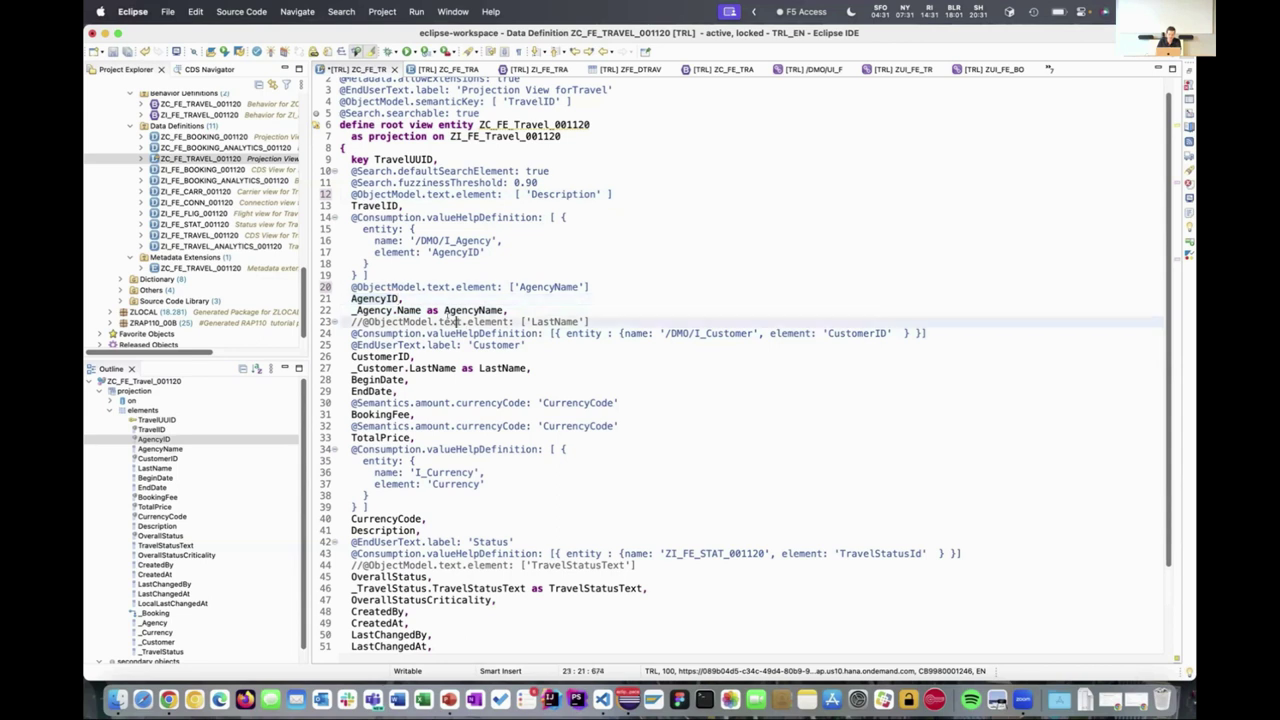
key("super+slash")
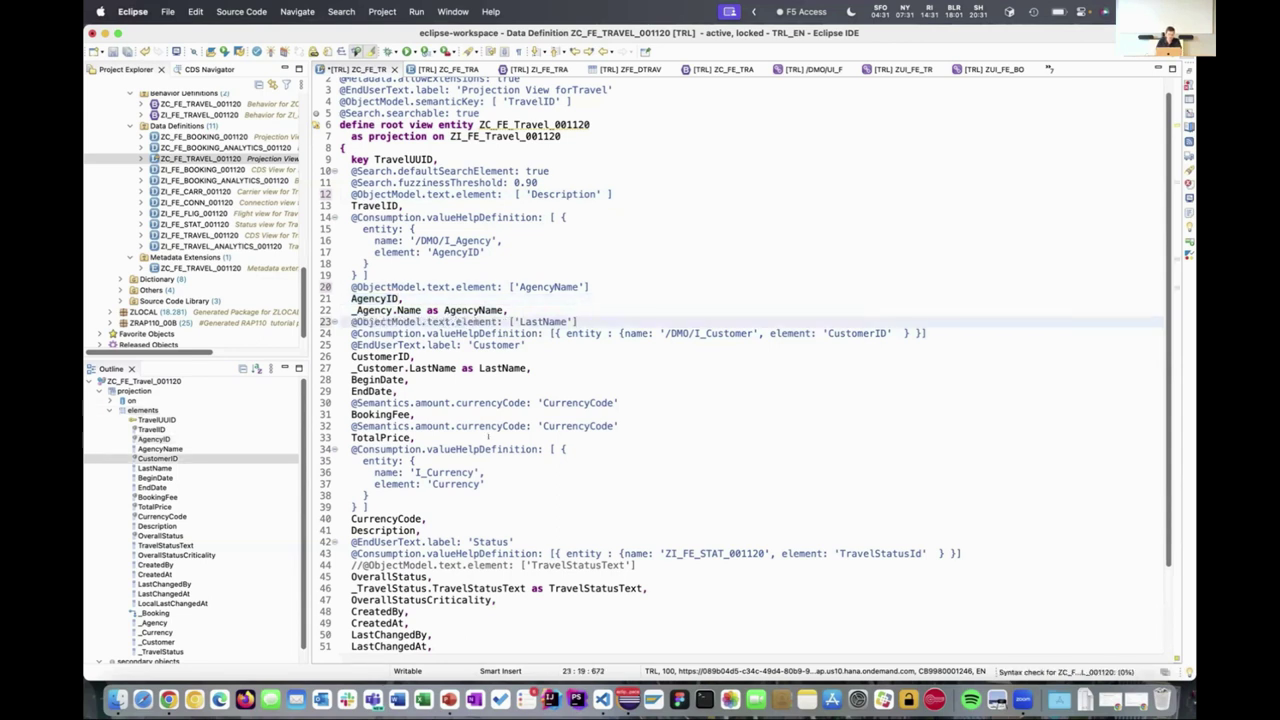
scroll(488, 436, "down", 3)
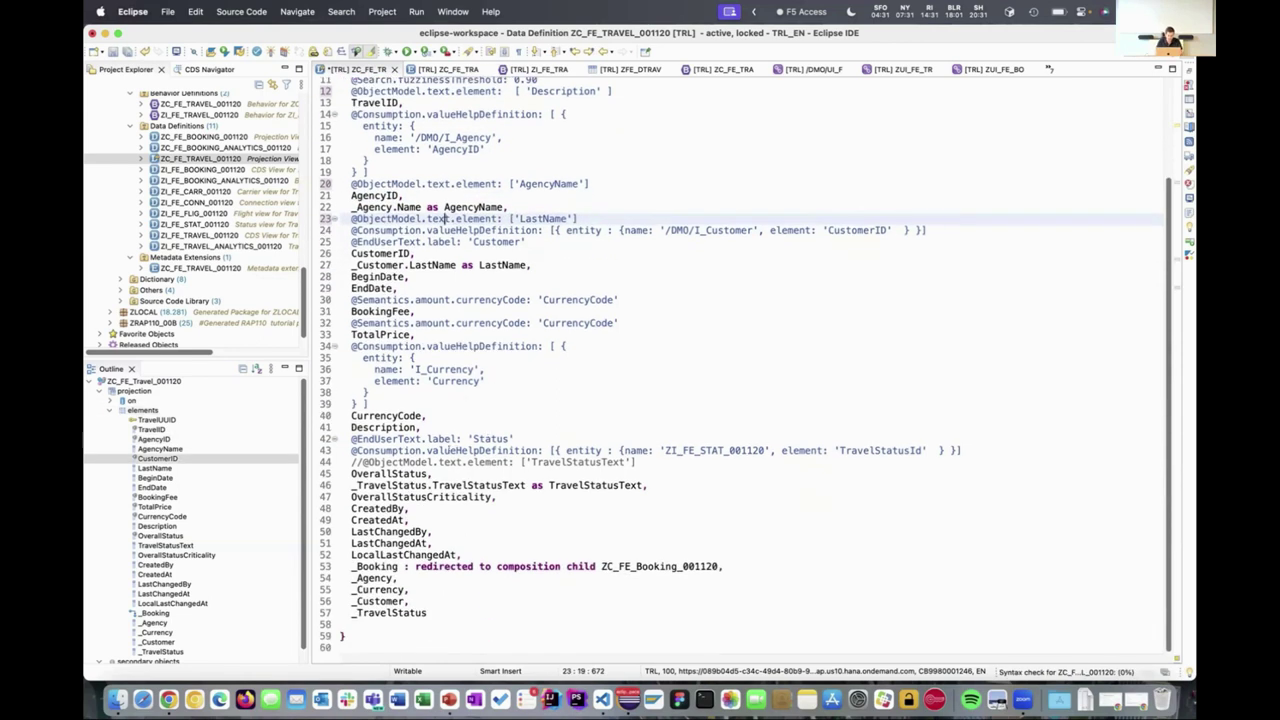
left_click(461, 462)
key("super+slash")
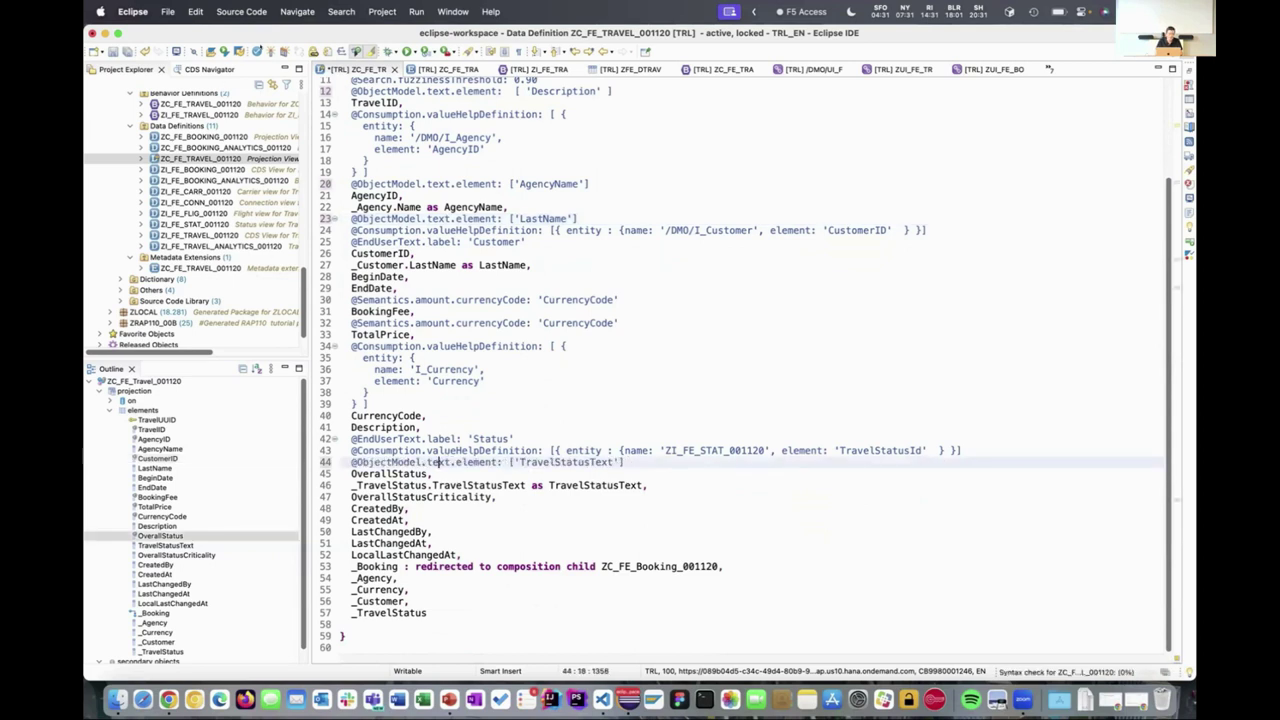
scroll(490, 308, "down", 1)
key("super+F3")
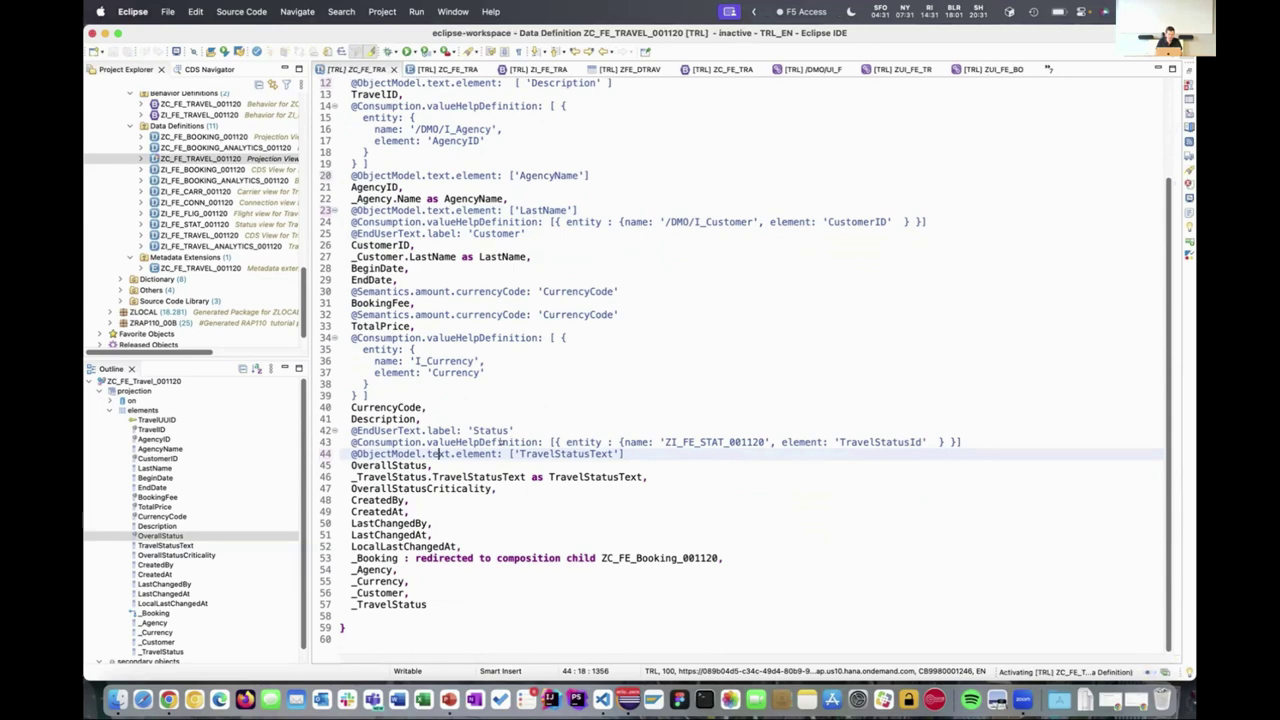
Step: Reload the Travel preview in Chrome, load the list and examine its rows with the additional column details shown
key("super+Tab")
key("super+r")
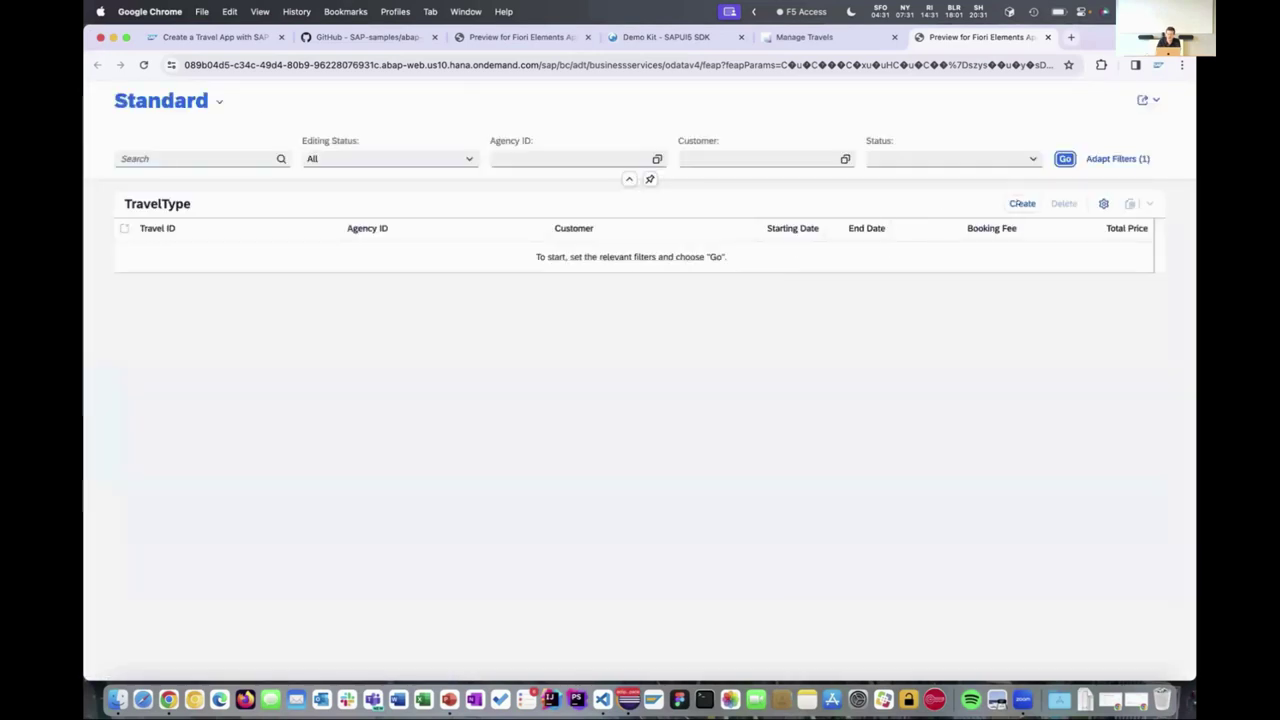
left_click(1058, 153)
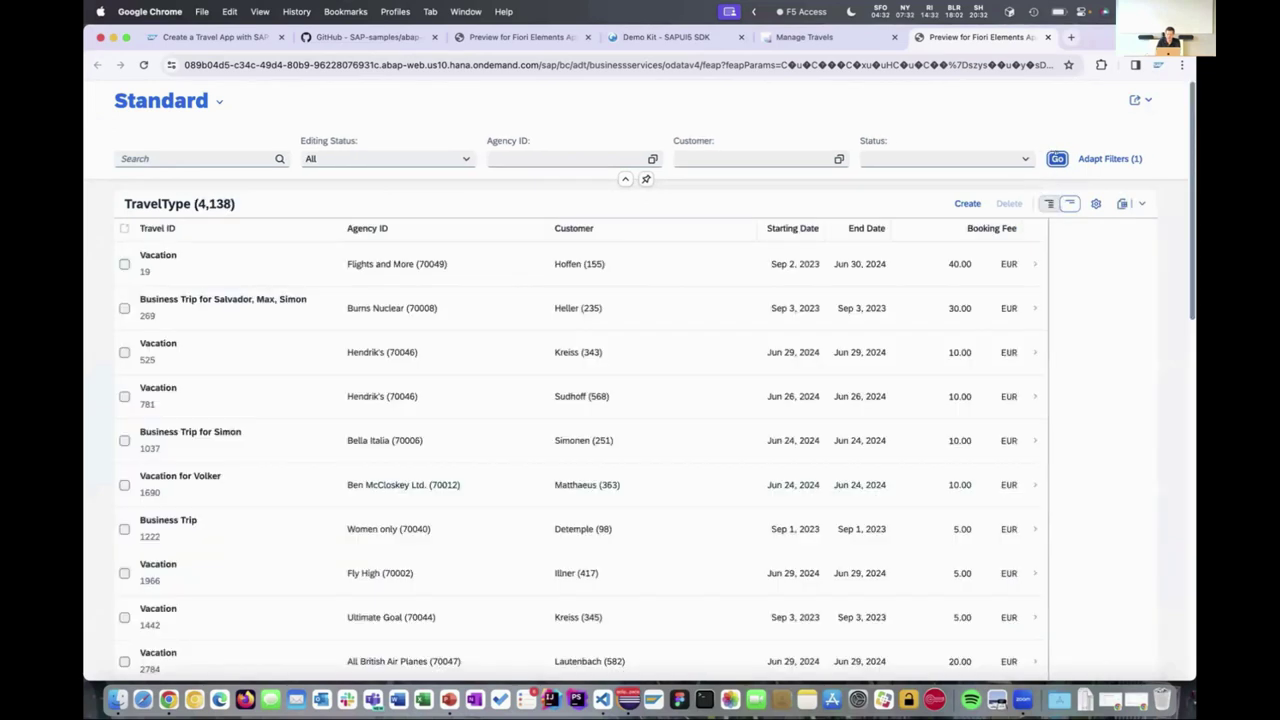
left_click(1049, 203)
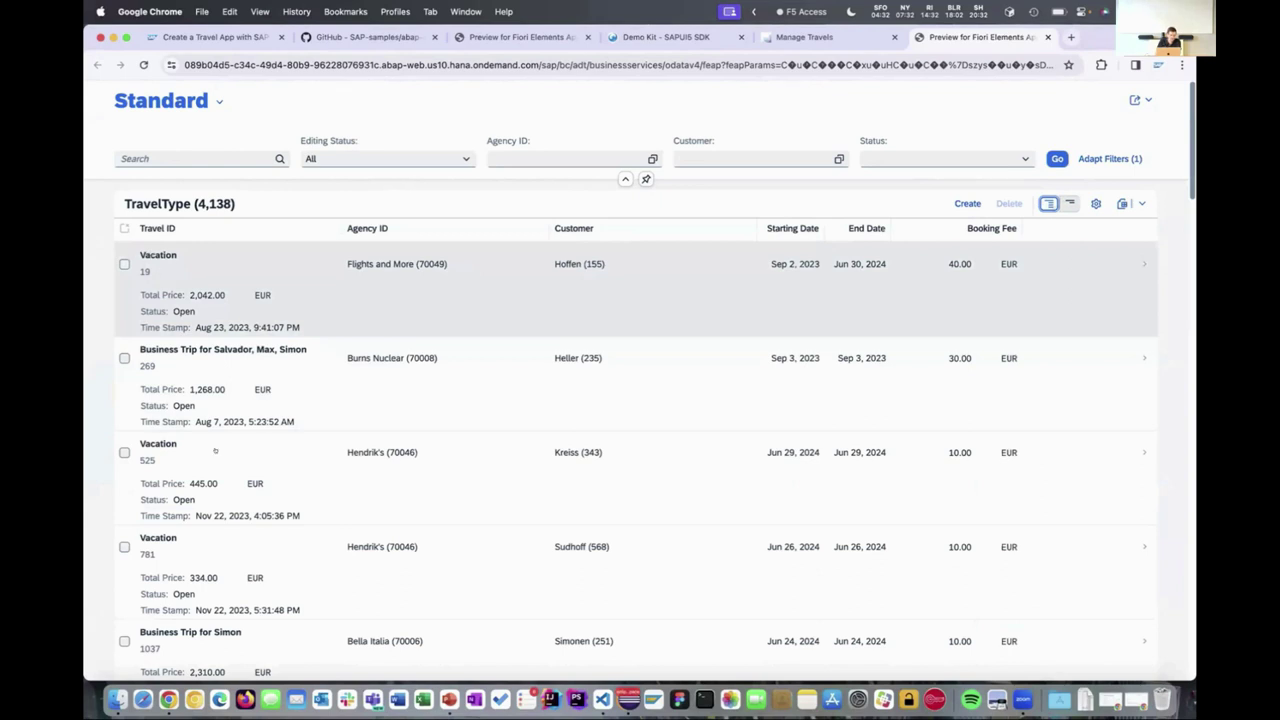
scroll(214, 450, "down", 5)
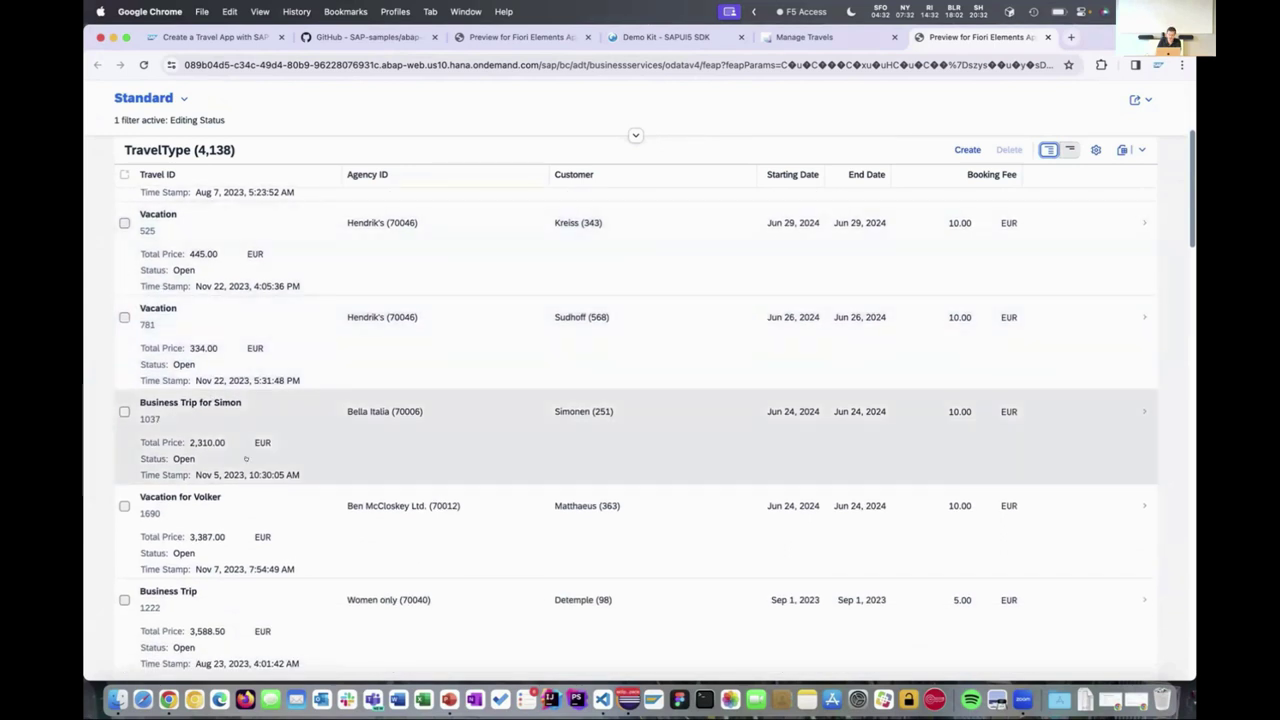
scroll(245, 458, "up", 4)
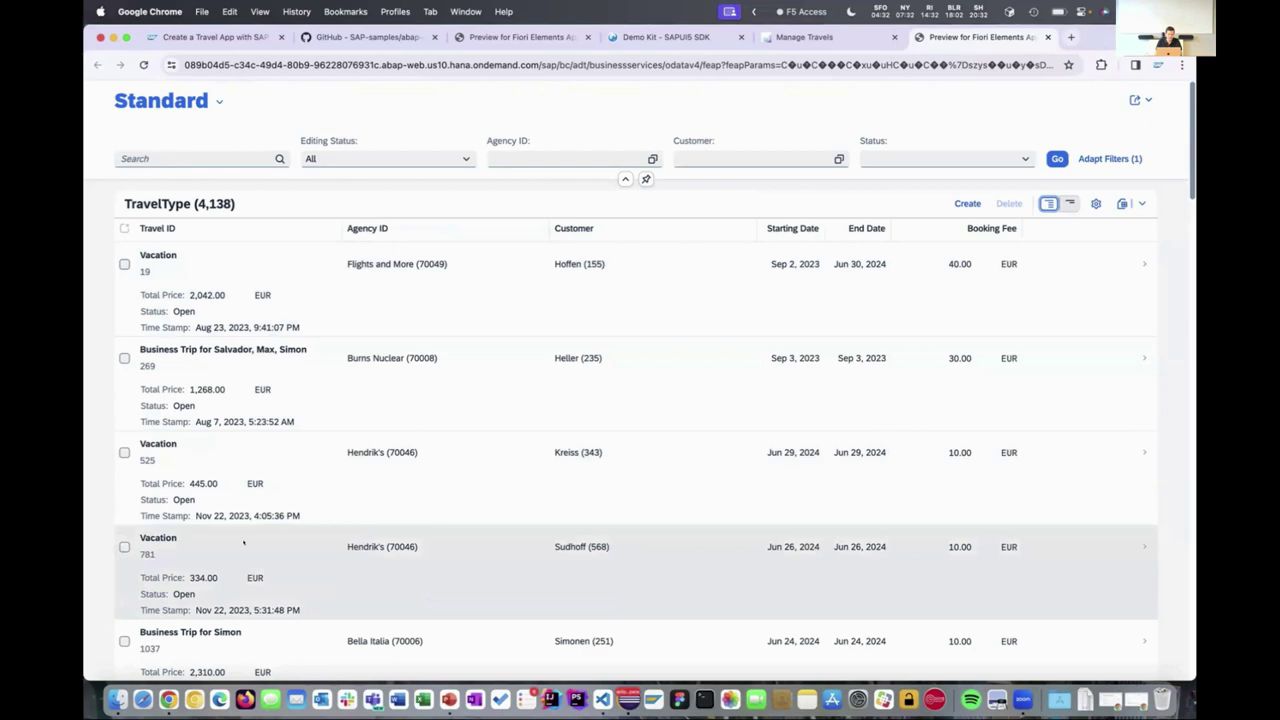
Step: Switch to Eclipse, open the CDS view ZI_FE_TRAVEL_001120 with enlarged text, and highlight the OverallStatusCriticality field of its case expression
key("super+Tab")
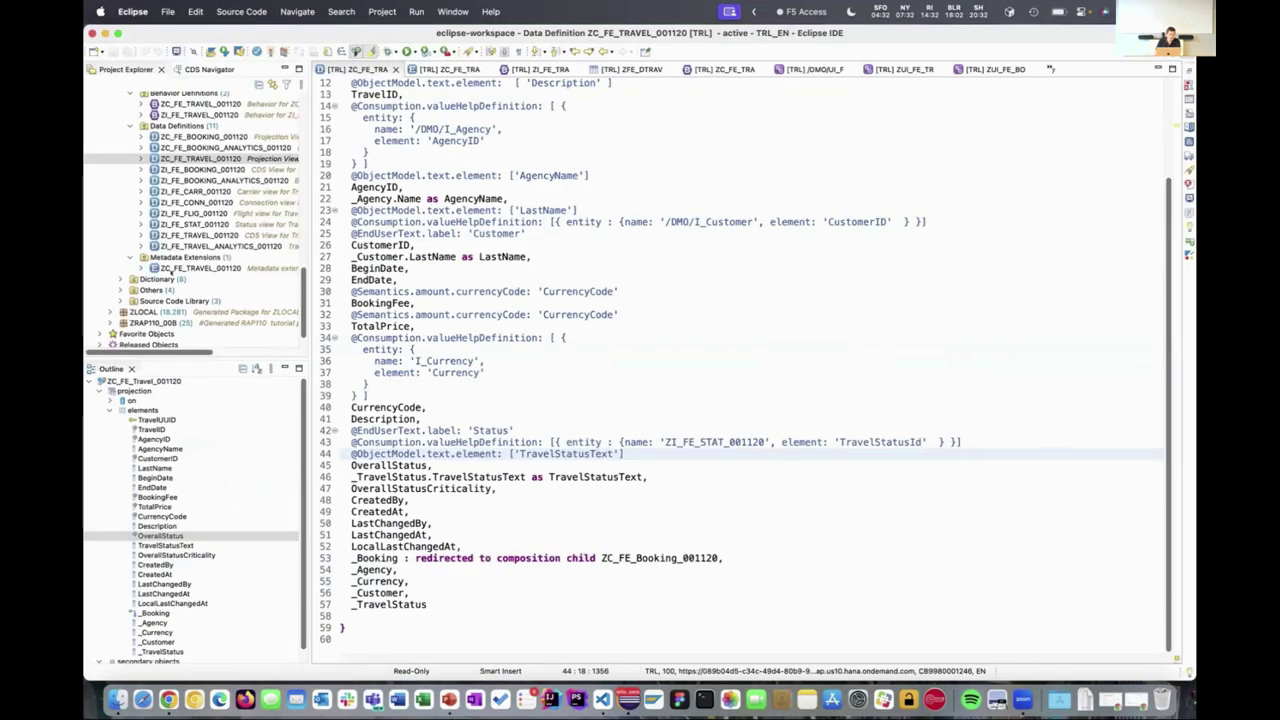
left_click(200, 268)
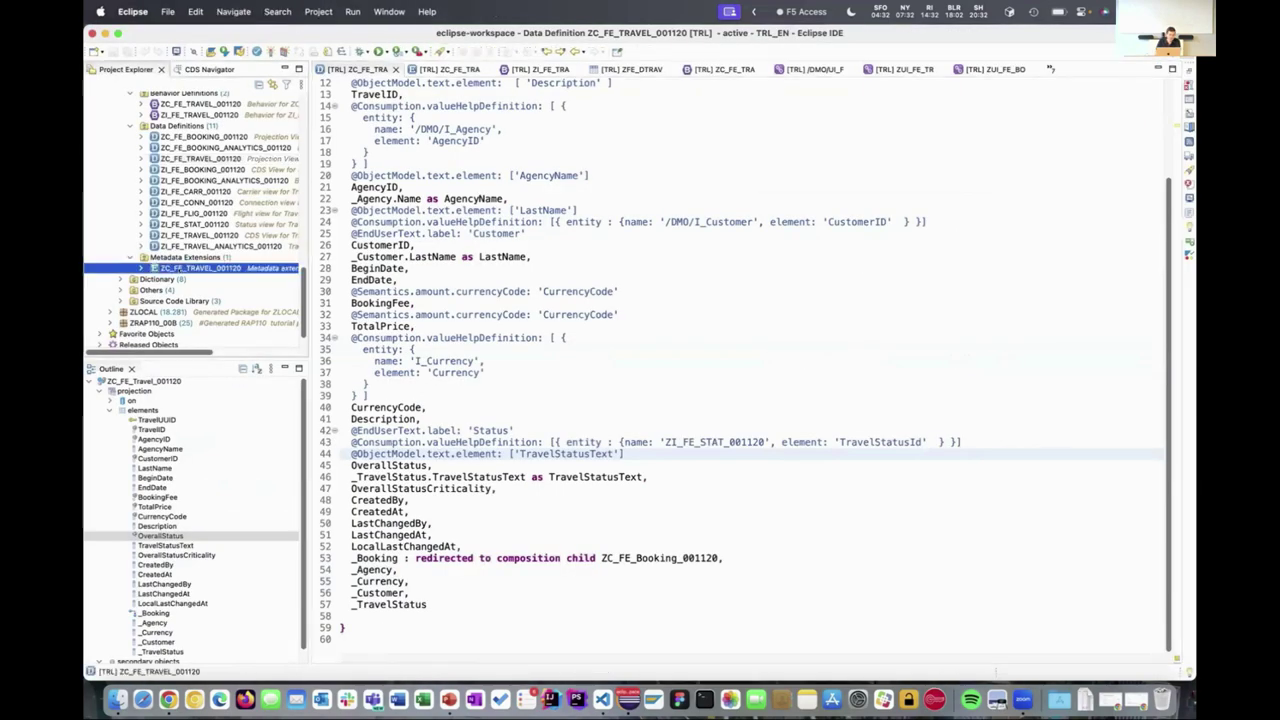
double_click(200, 268)
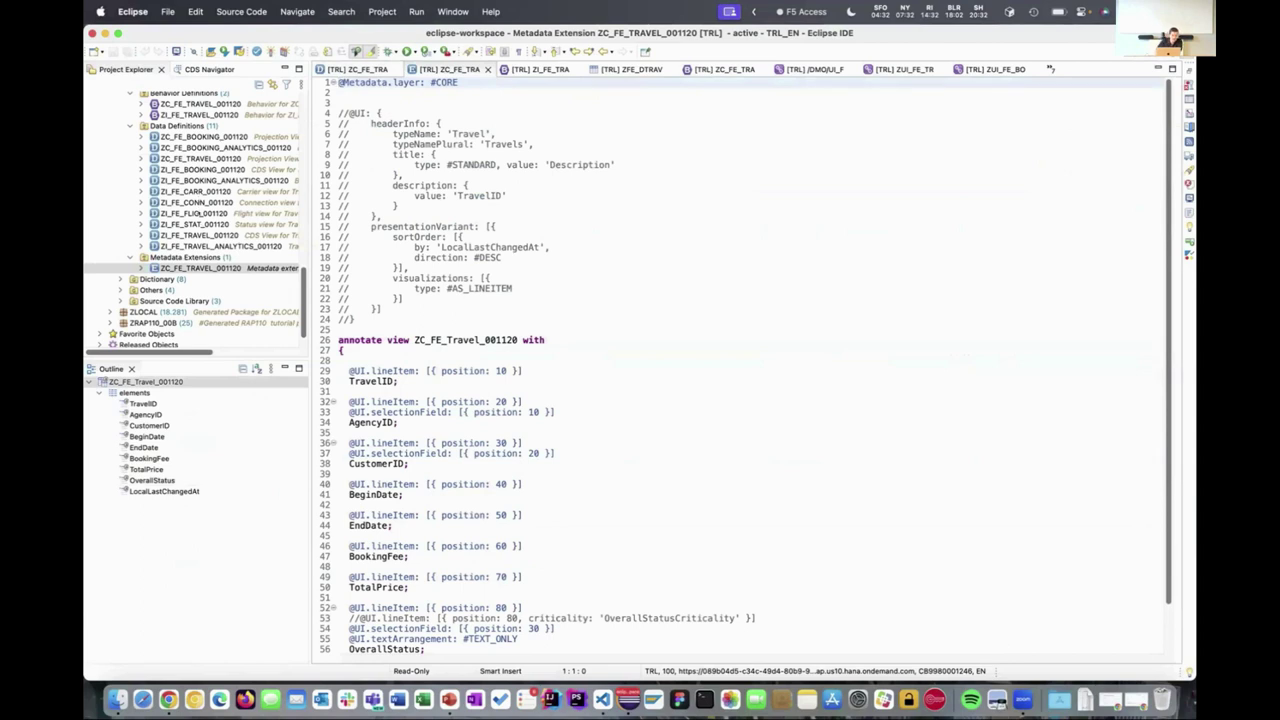
double_click(190, 234)
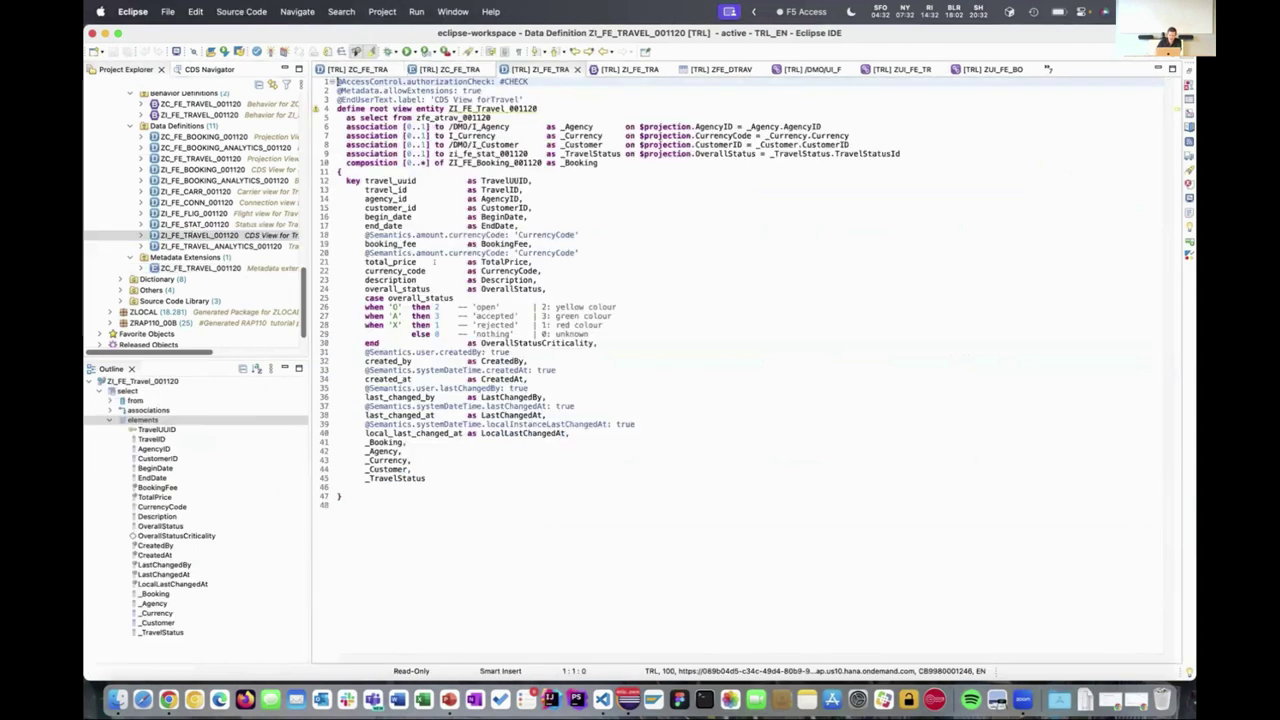
key("super+equal")
key("super+equal")
key("super+equal")
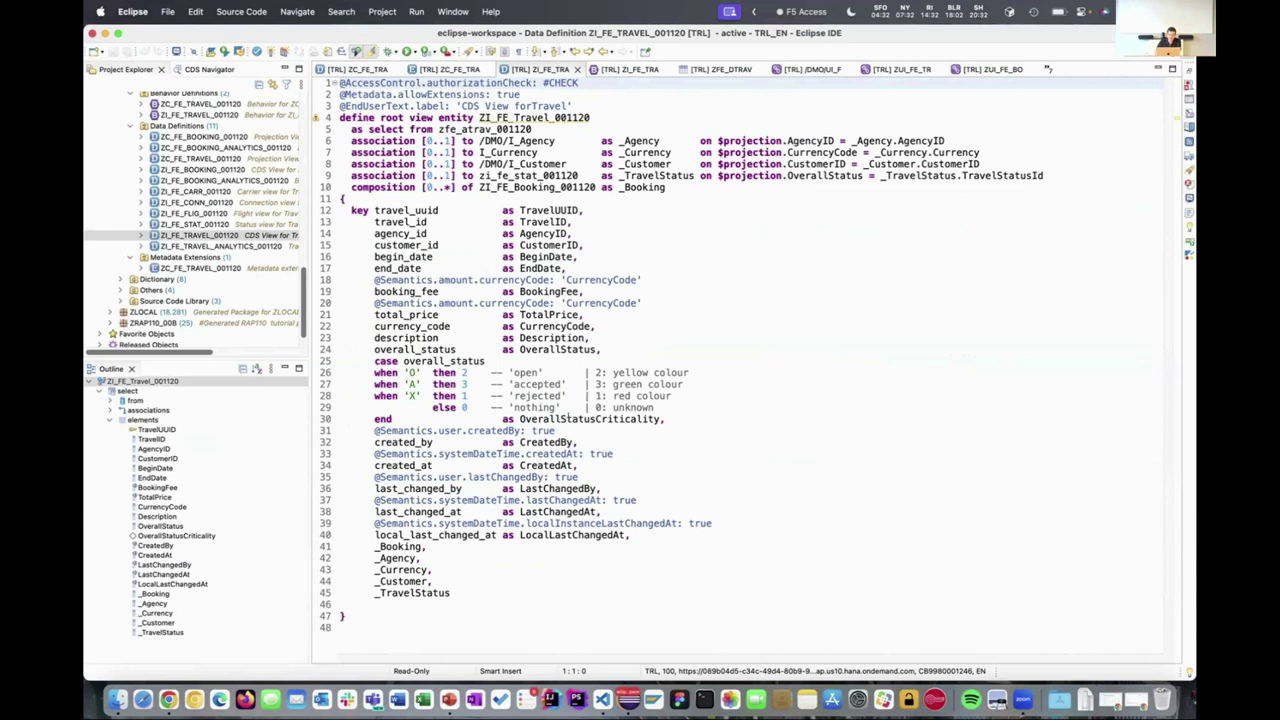
double_click(567, 418)
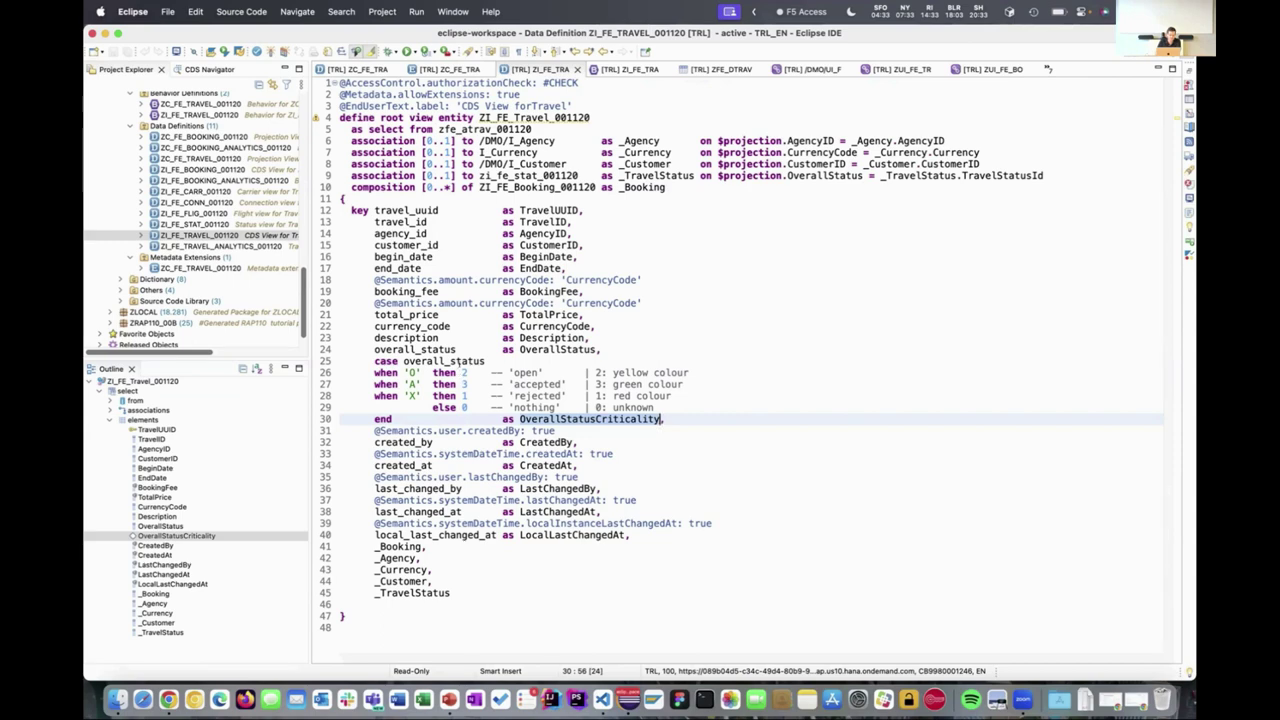
Step: In metadata extension ZC_FE_TRAVEL_001120, replace OverallStatus's plain lineItem annotation with the commented one using criticality 'OverallStatusCriticality', and save and activate it
double_click(190, 267)
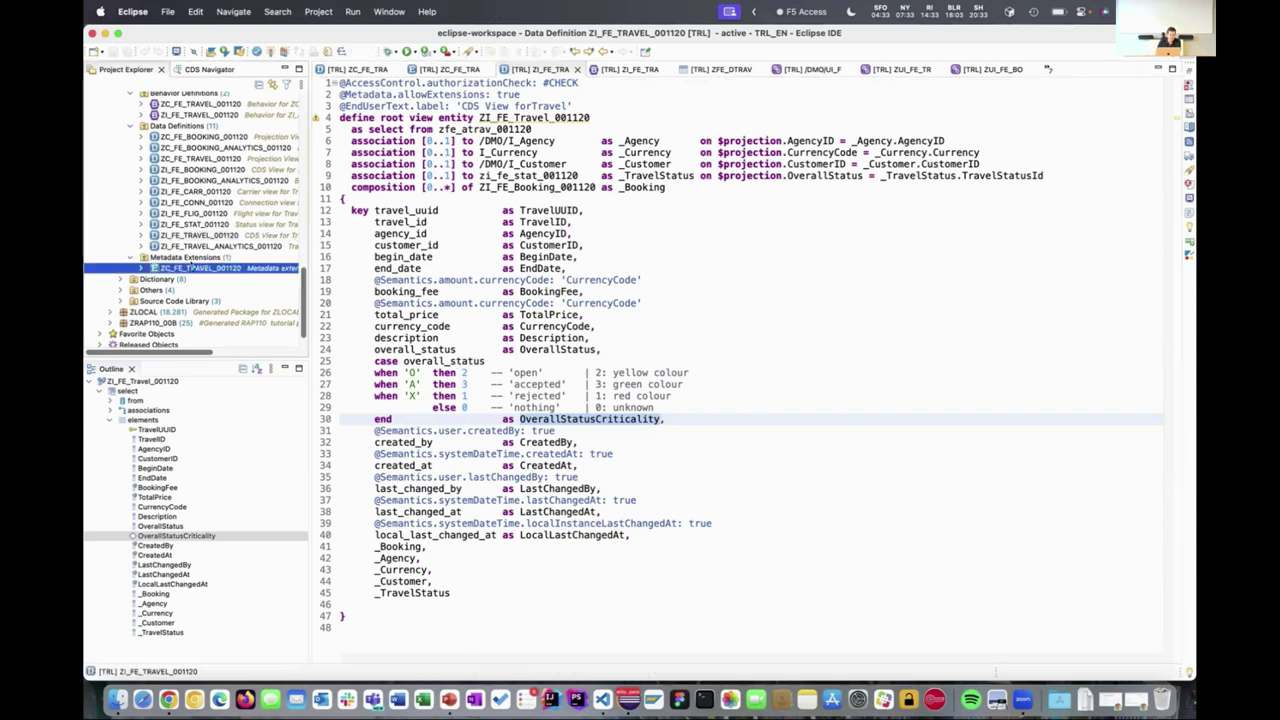
scroll(510, 398, "down", 2)
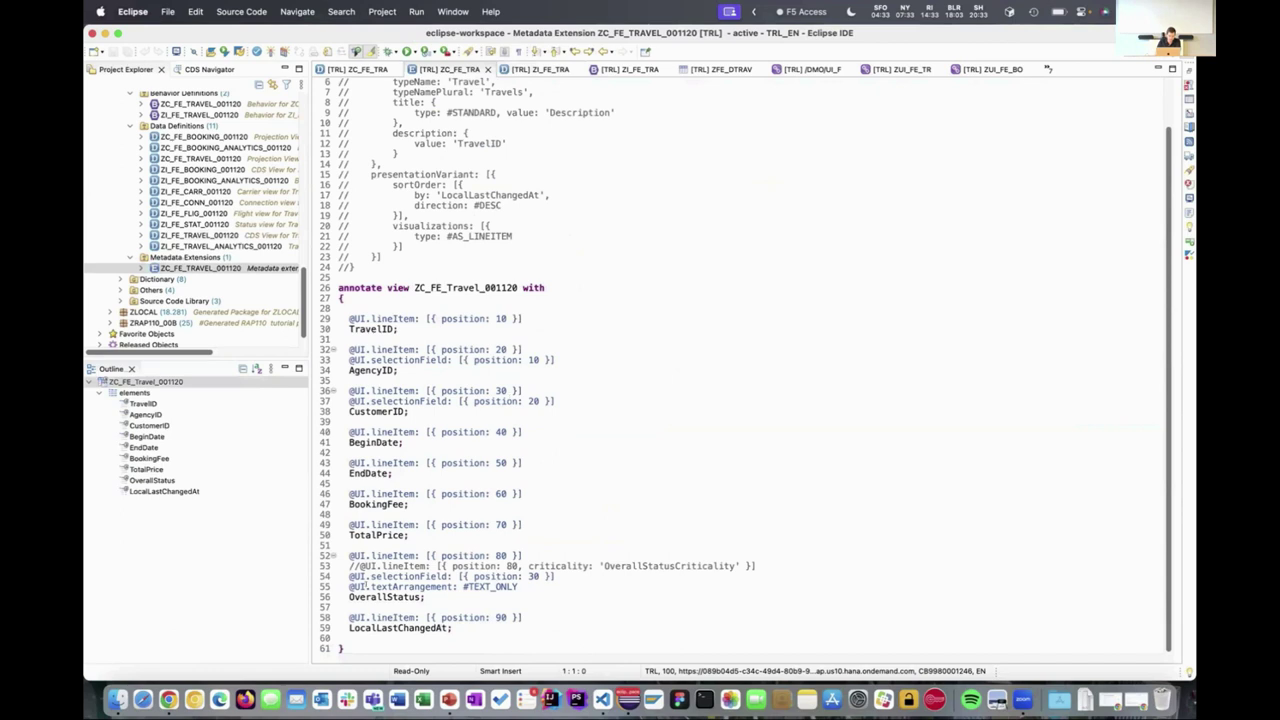
left_click(371, 555)
key("super+slash")
key("Down")
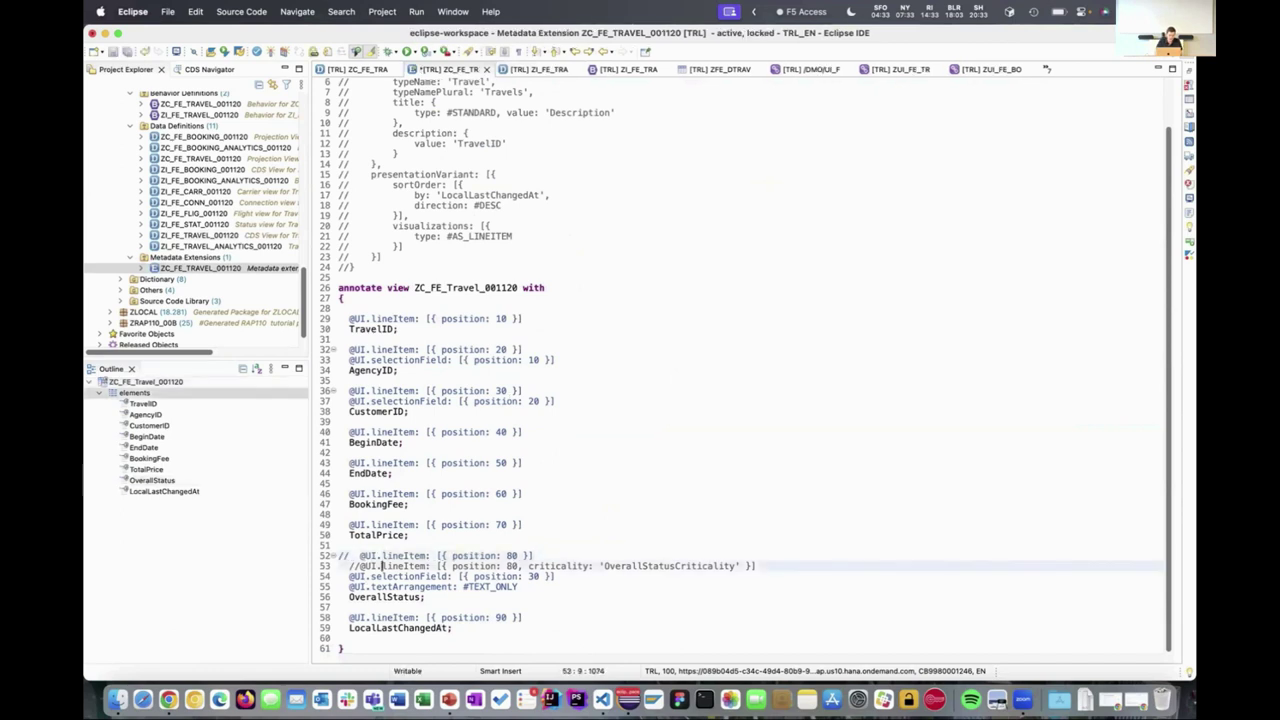
key("super+slash")
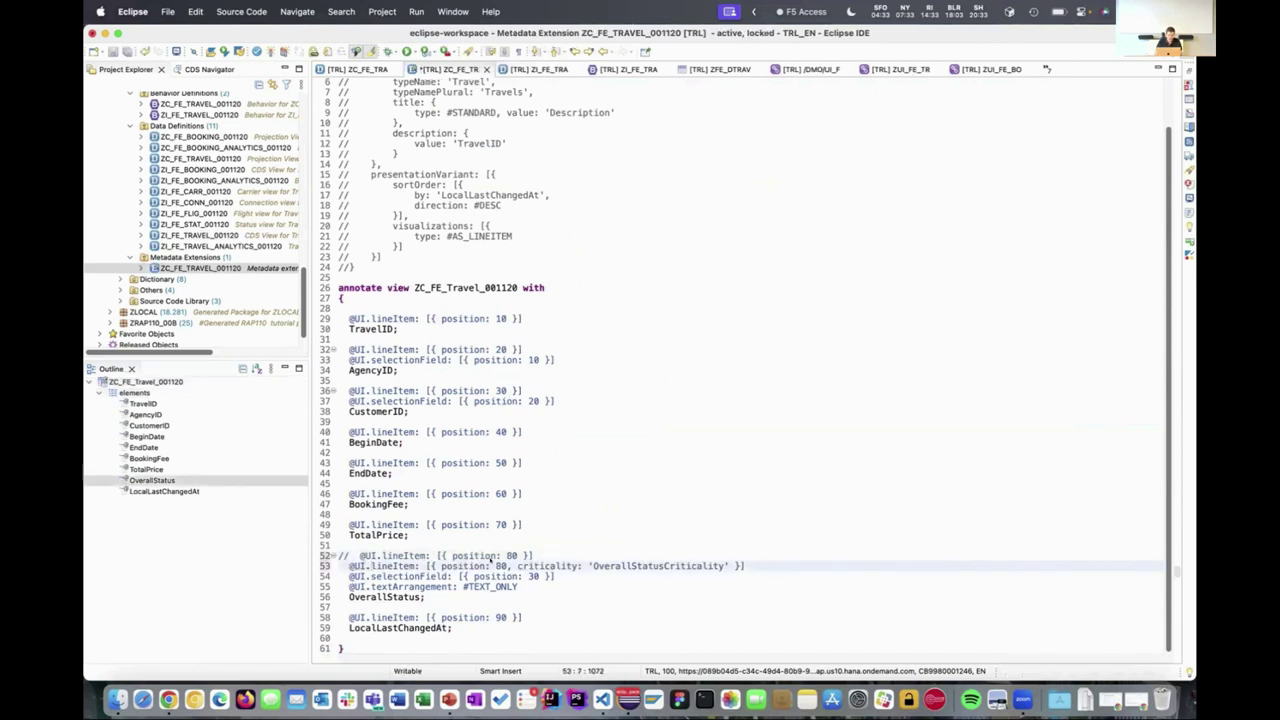
scroll(500, 560, "down", 1)
key("super+s")
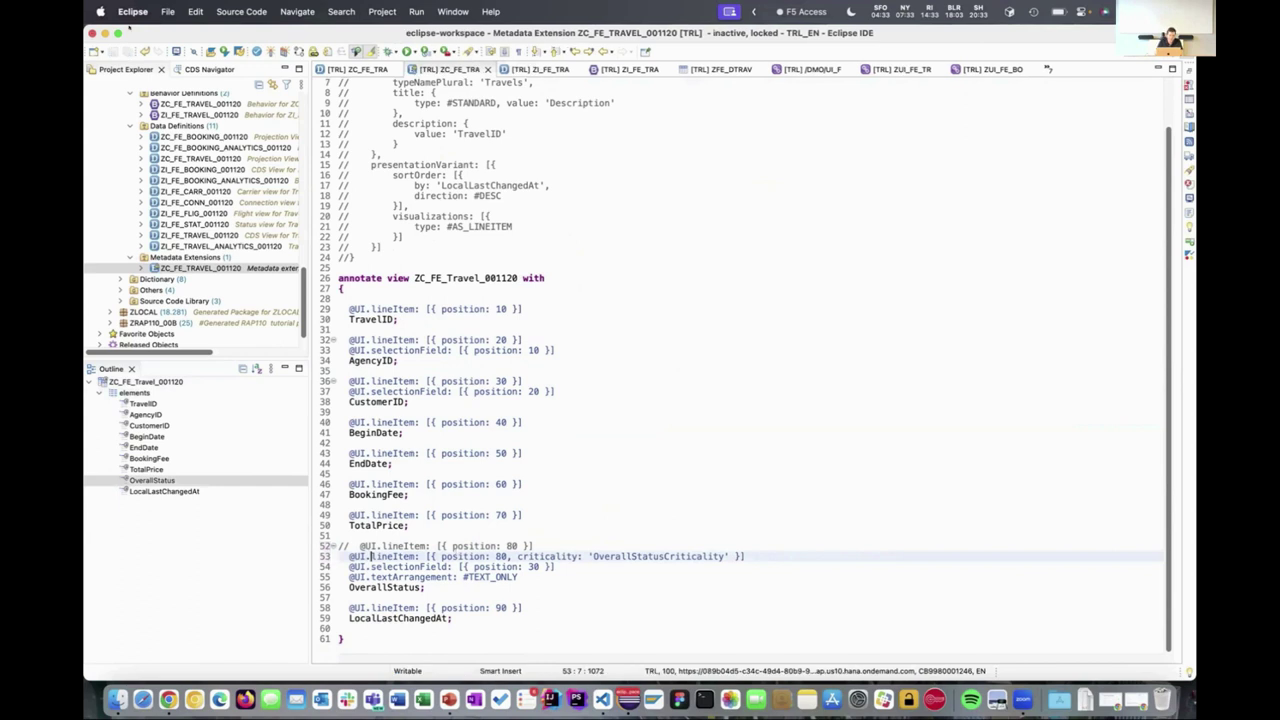
left_click(371, 51)
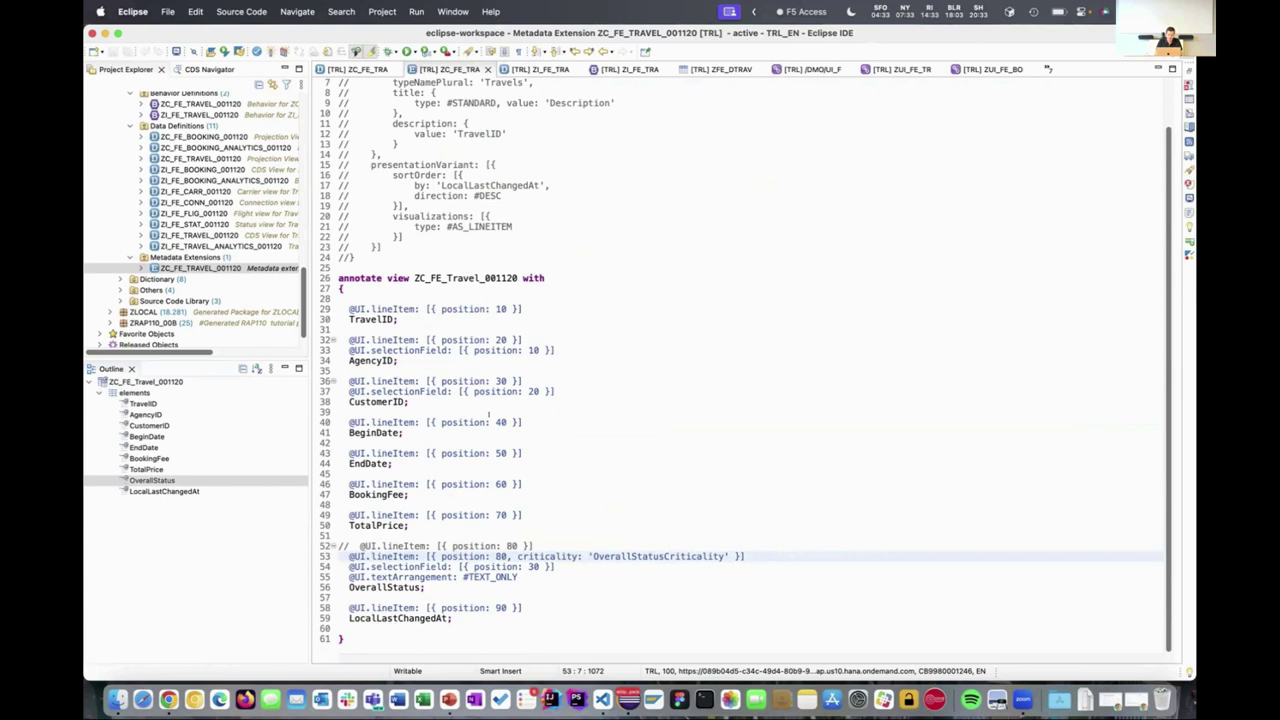
Step: Switch to Chrome, reload the Travel preview, load the list with additional details shown, and examine the status criticality in the rows
key("super+Tab")
key("super+r")
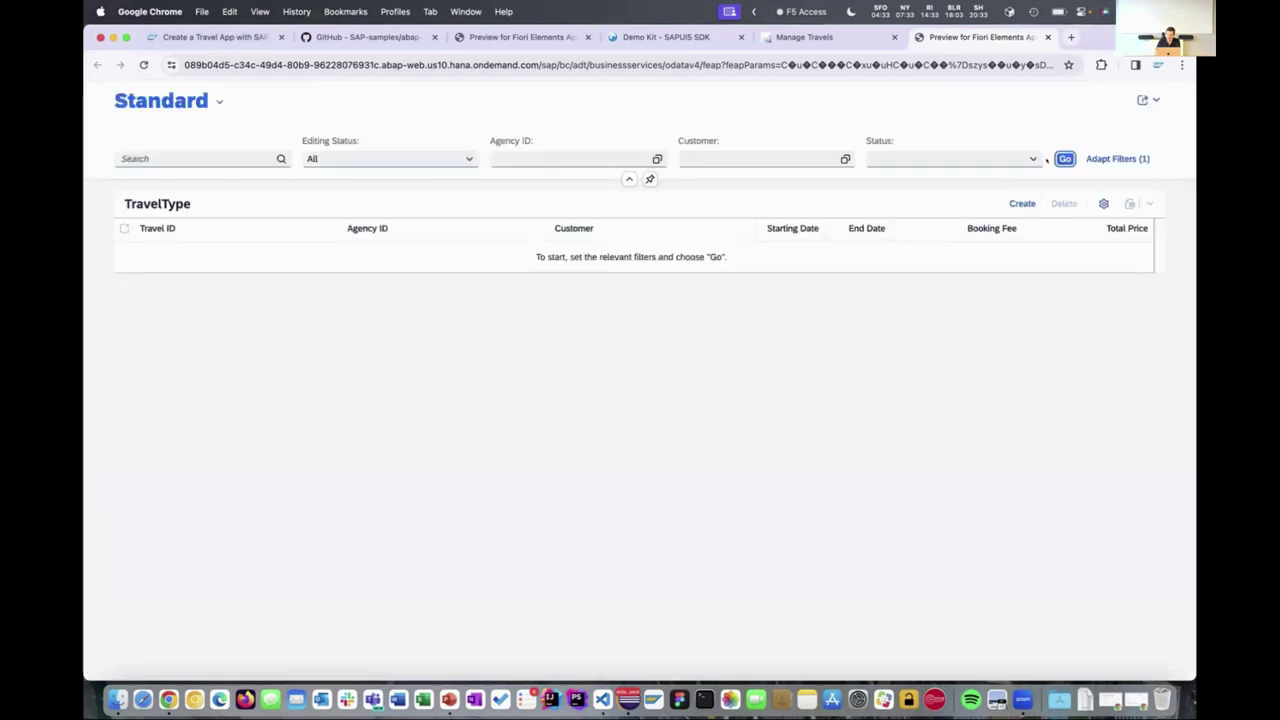
left_click(1064, 159)
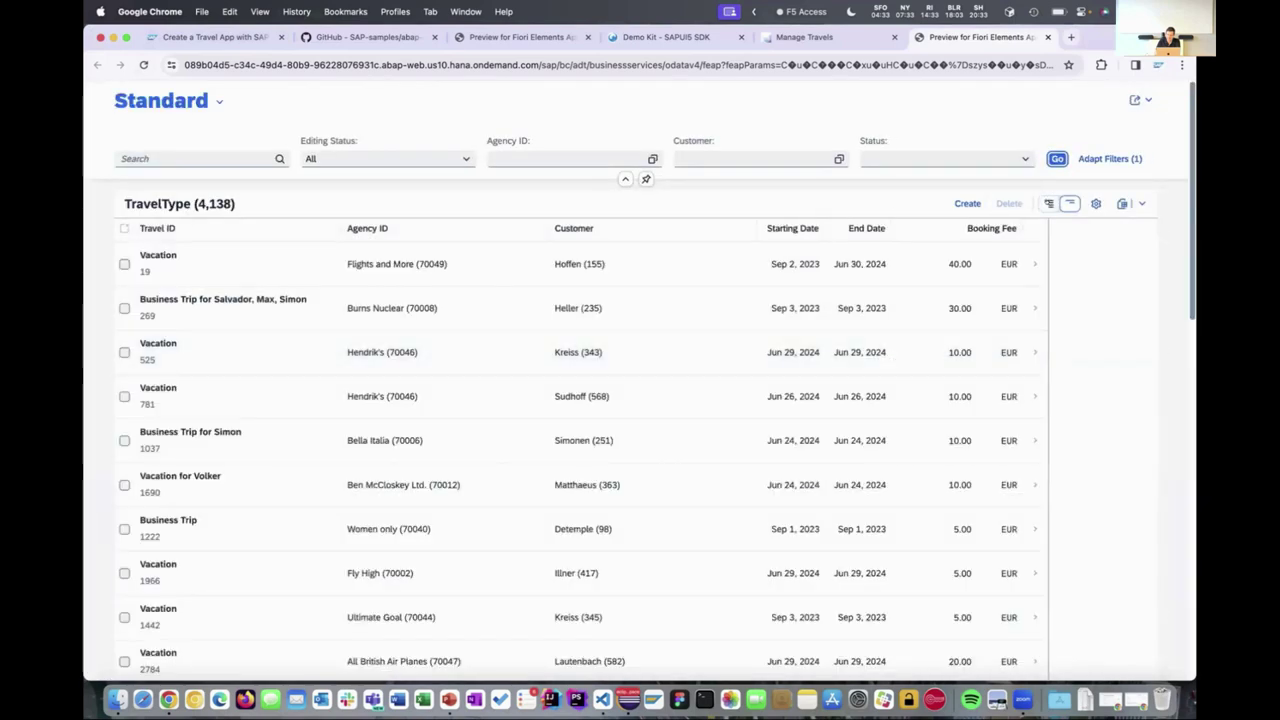
left_click(1049, 203)
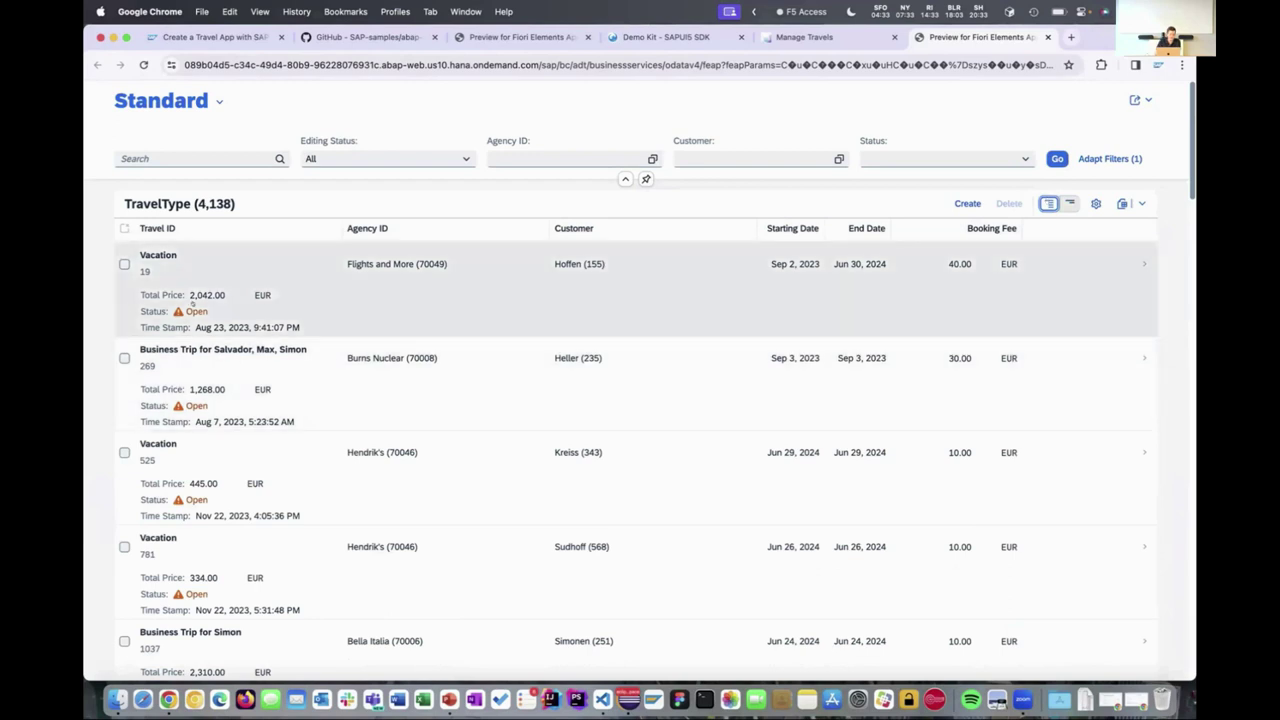
scroll(173, 367, "down", 5)
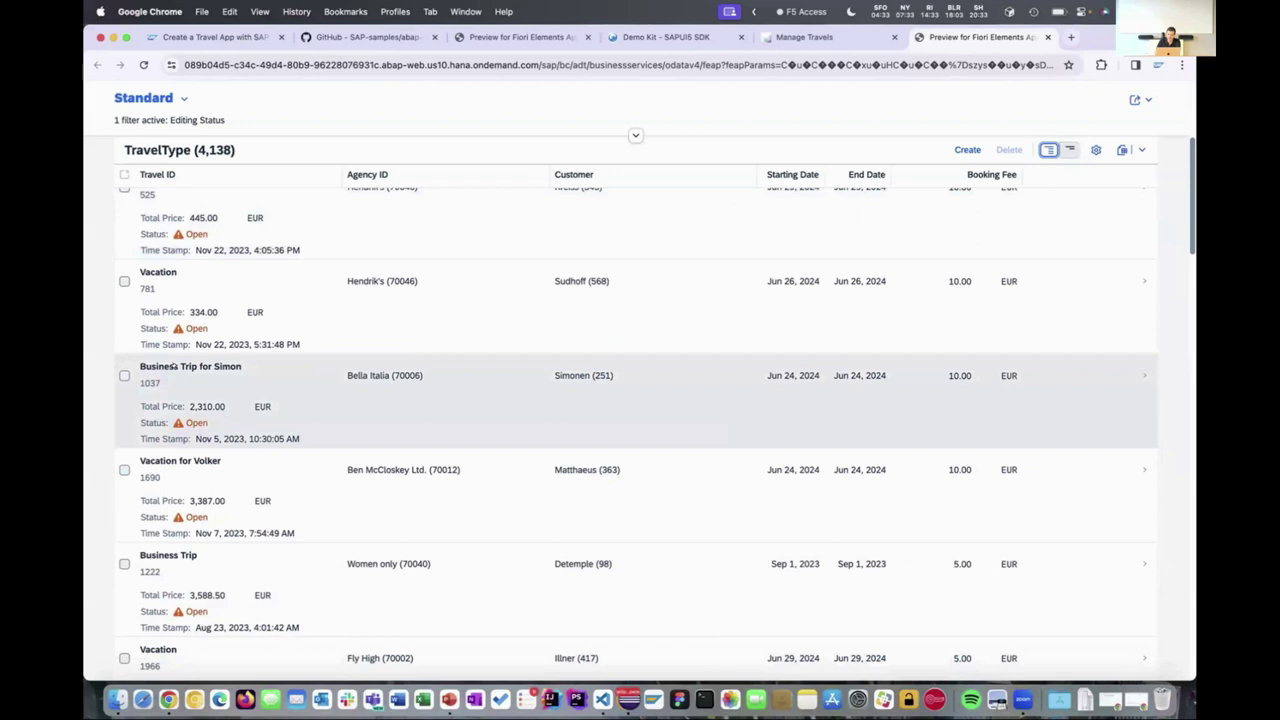
scroll(173, 367, "up", 5)
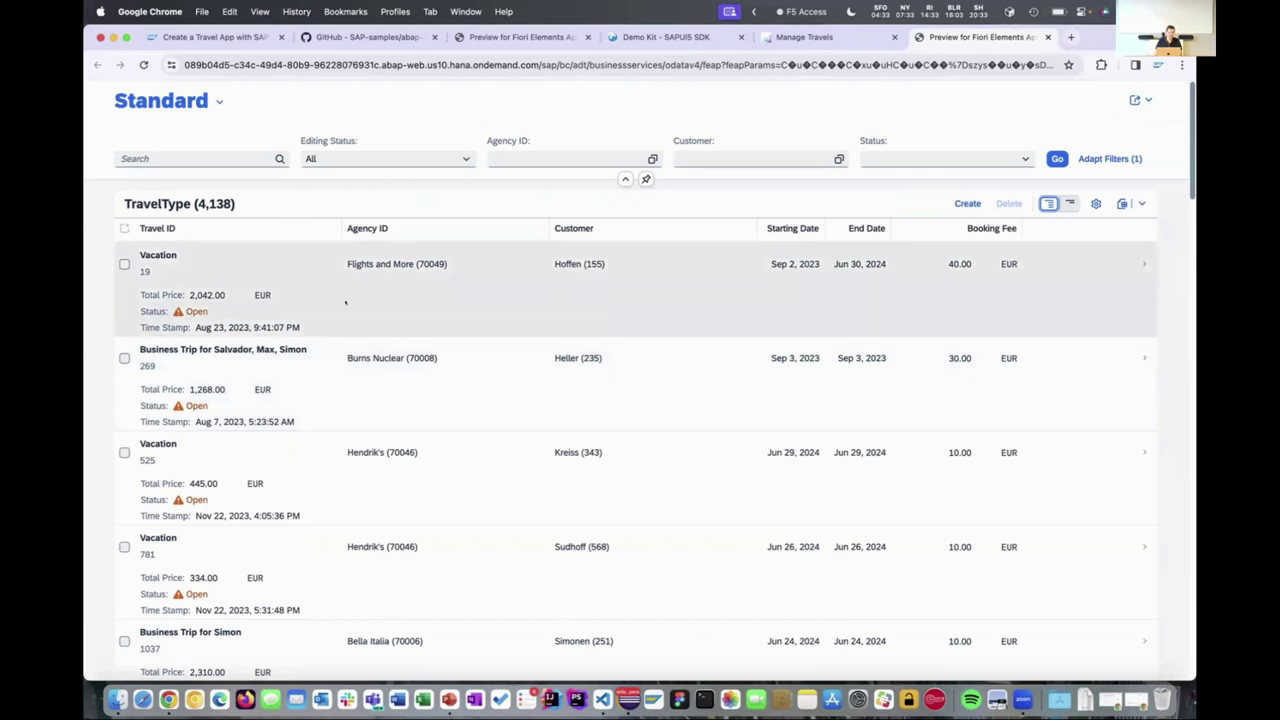
key("super+Tab")
scroll(383, 242, "up", 3)
left_click_drag(356, 320, 292, 110)
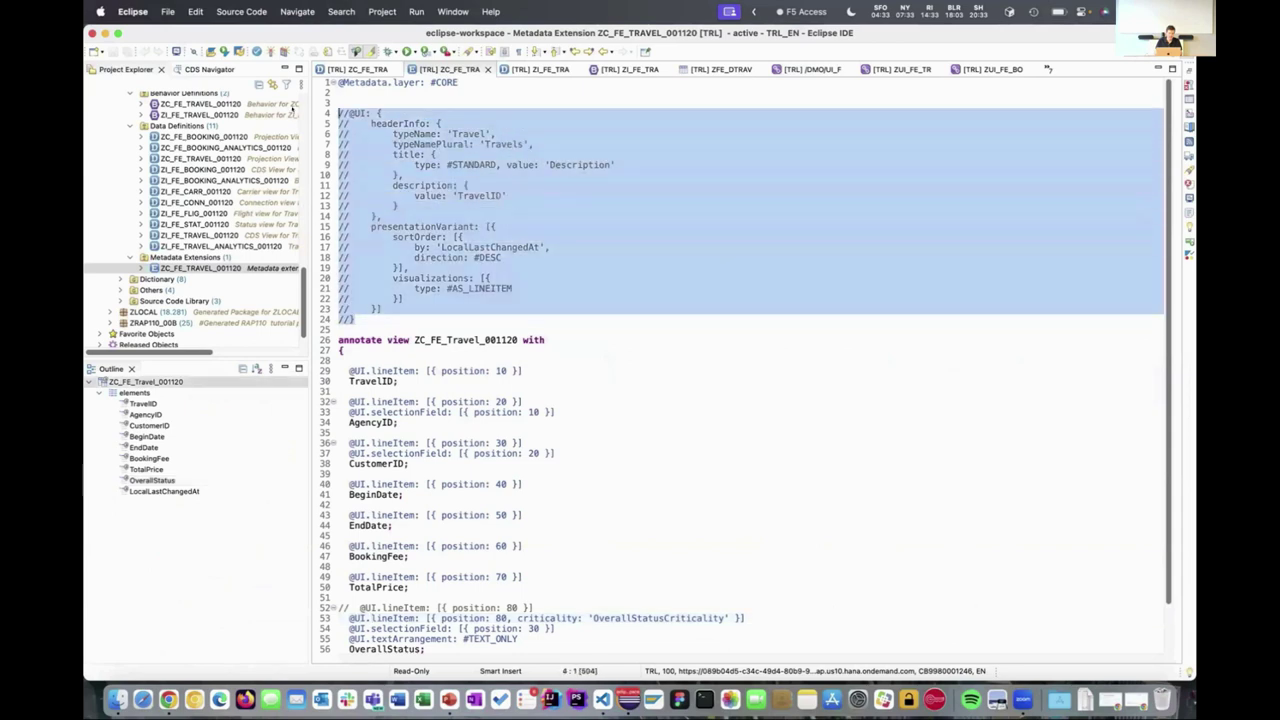
key("super+7")
left_click(560, 196)
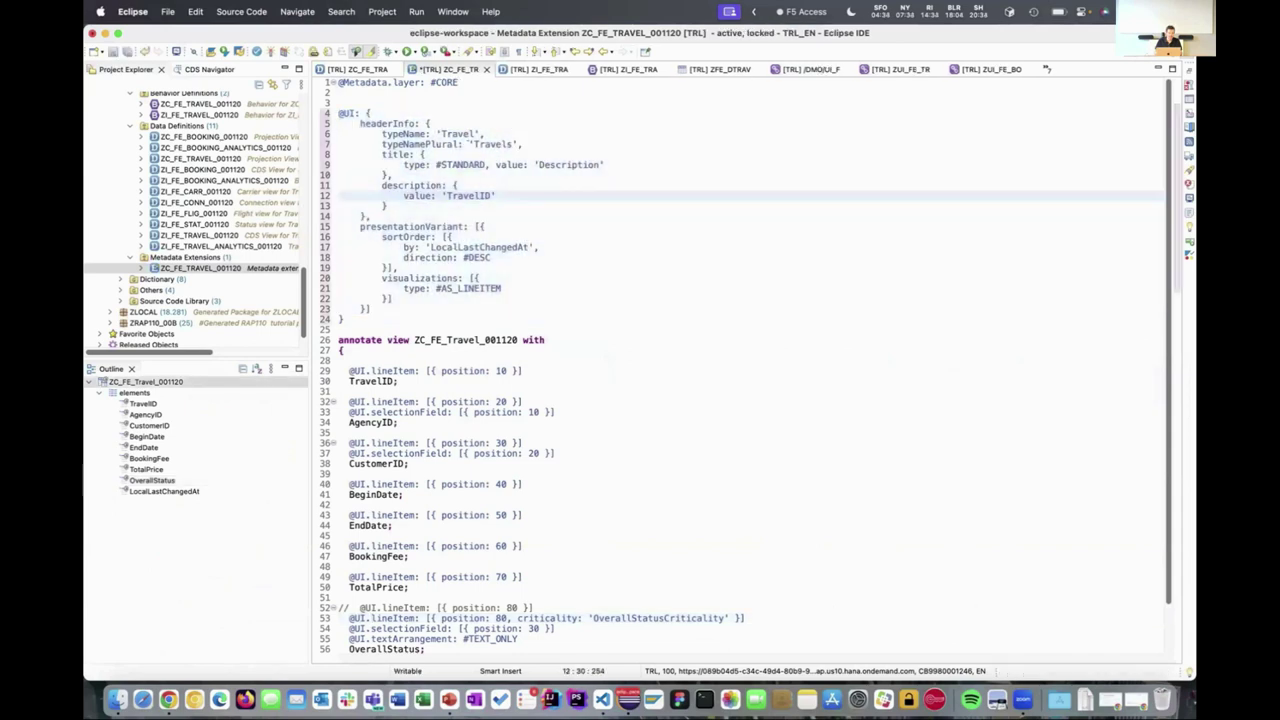
double_click(459, 133)
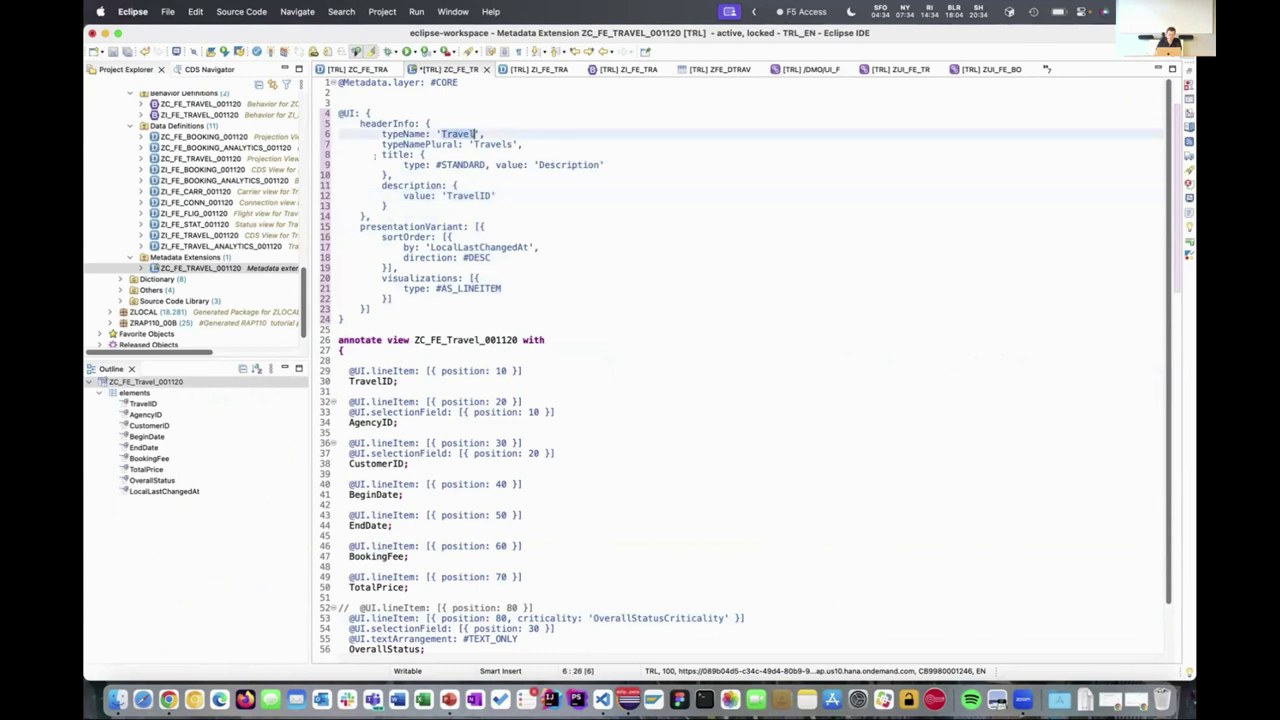
left_click_drag(375, 150, 372, 216)
left_click(384, 205)
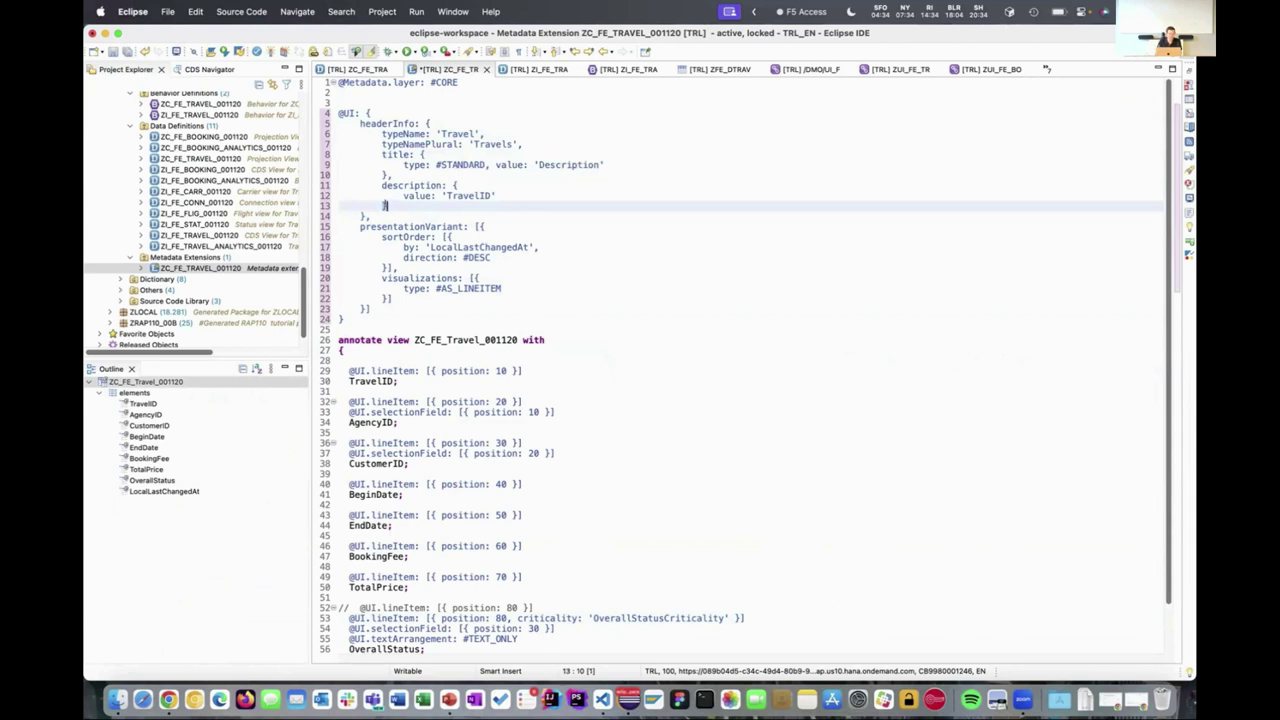
left_click(383, 222)
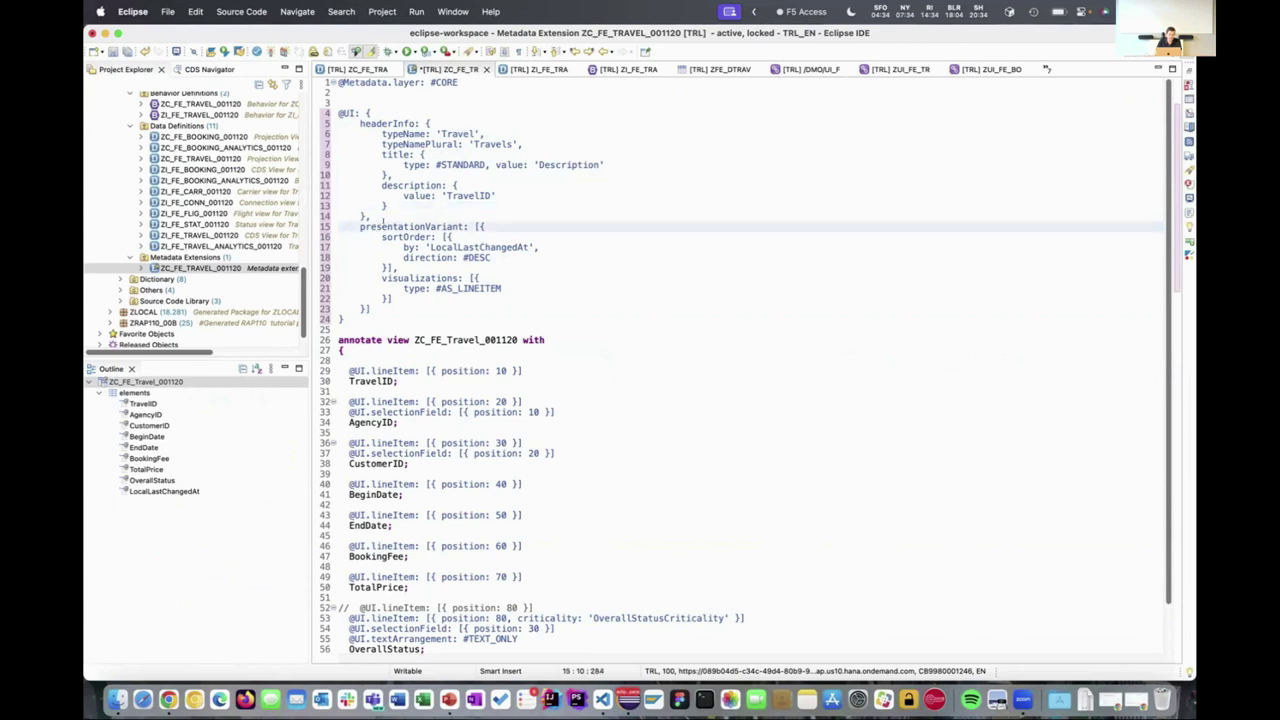
double_click(400, 236)
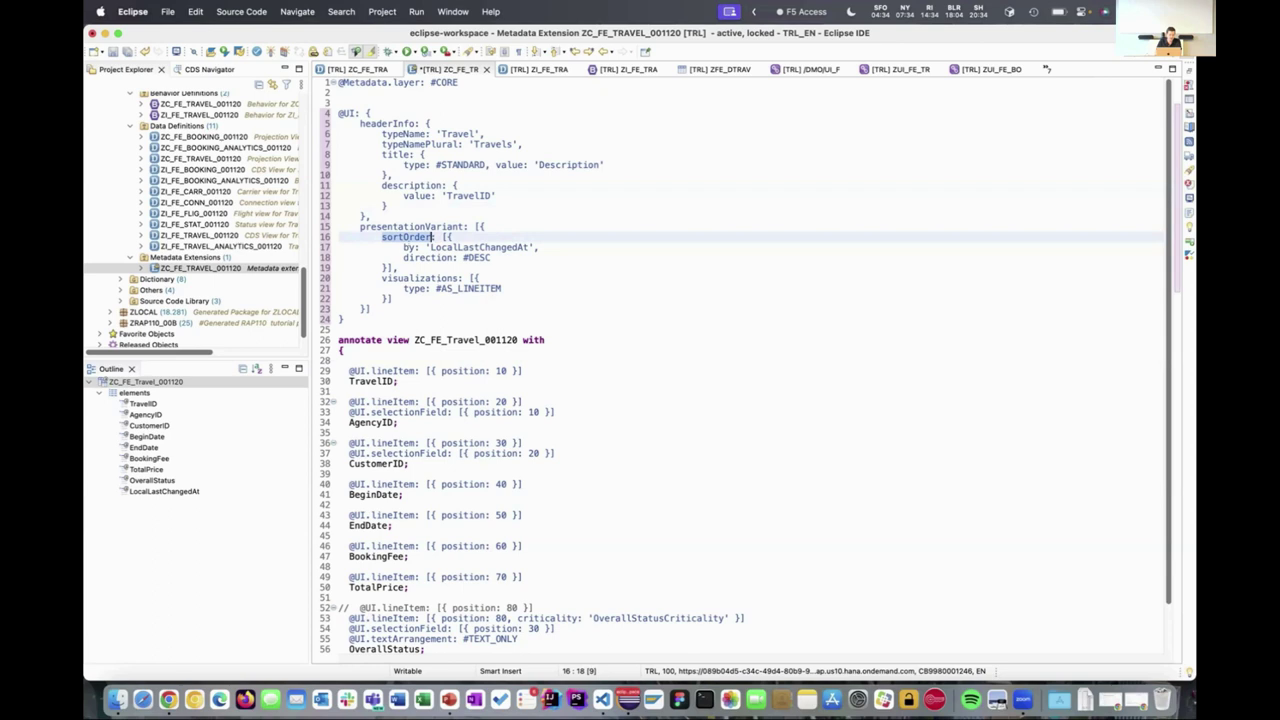
key("super+F3")
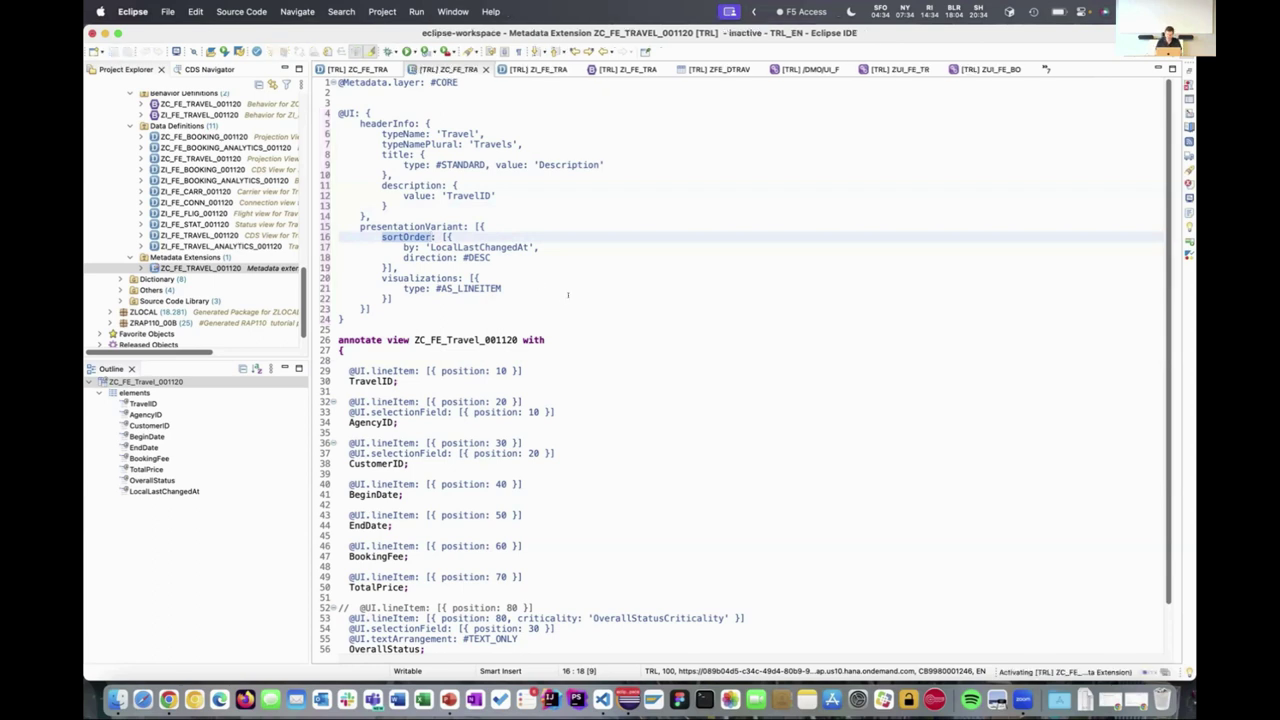
key("super+Tab")
key("super+r")
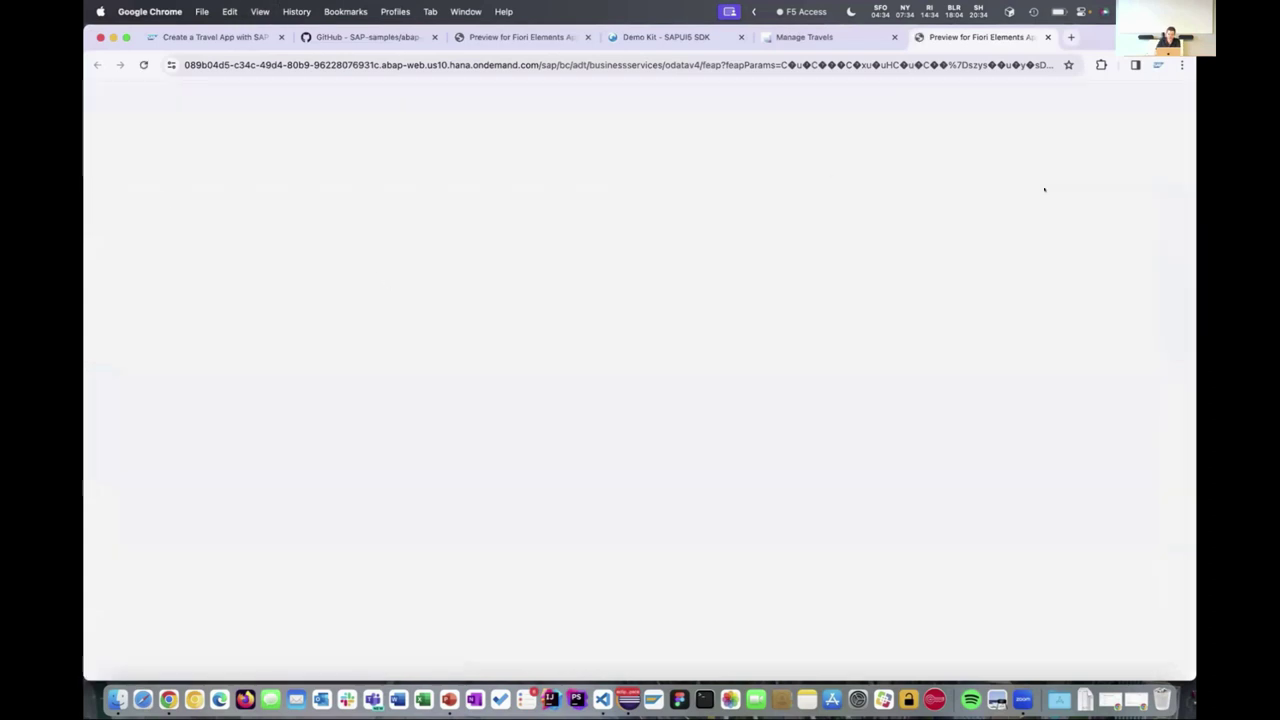
key("Return")
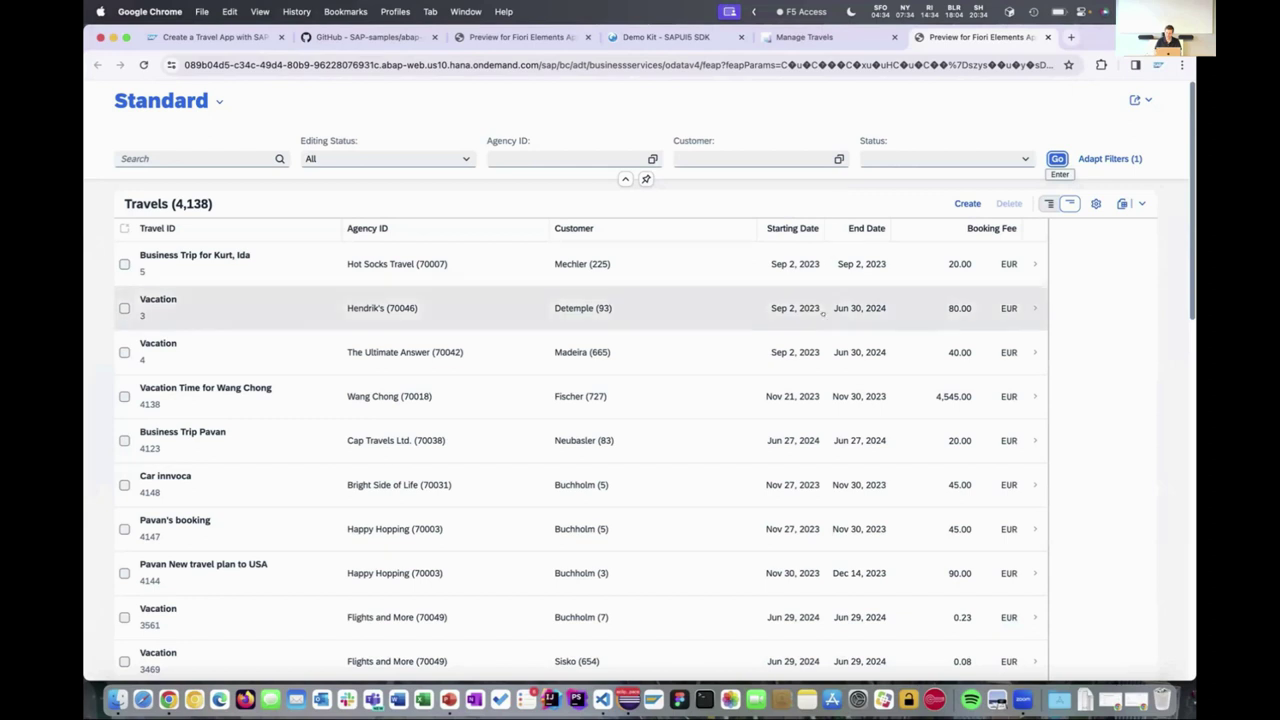
left_click(1048, 203)
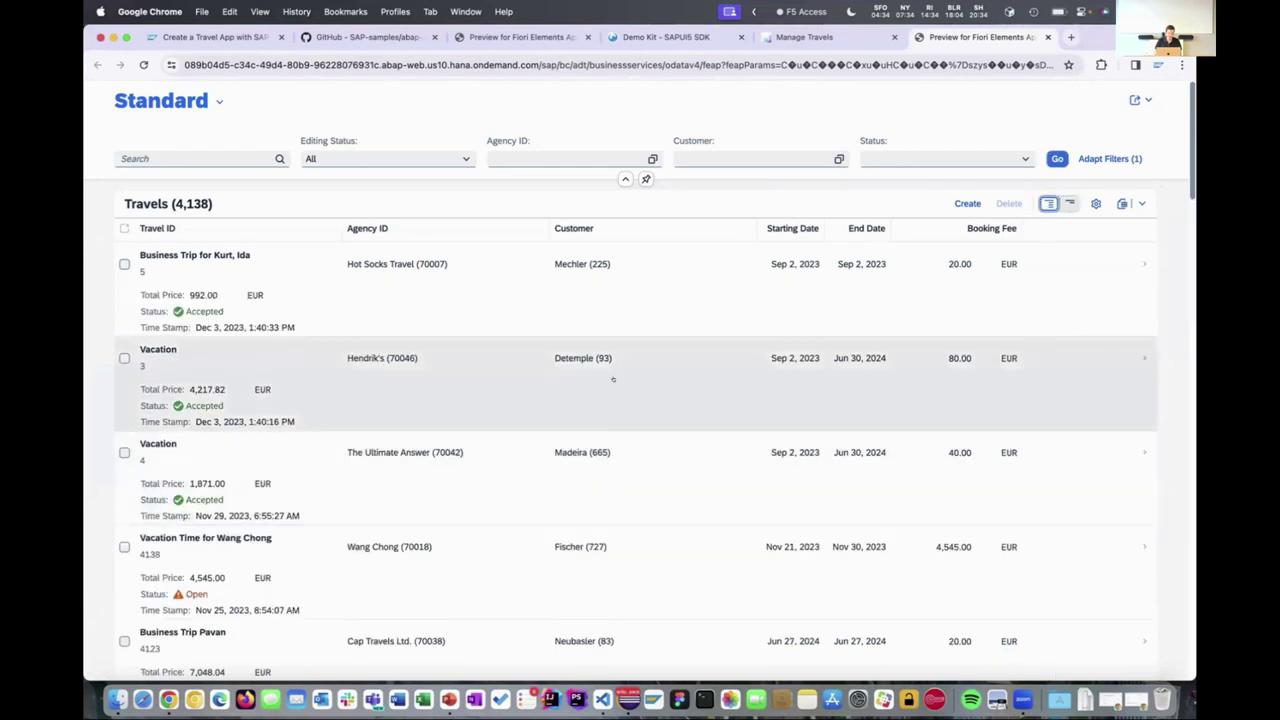
key("super+Tab")
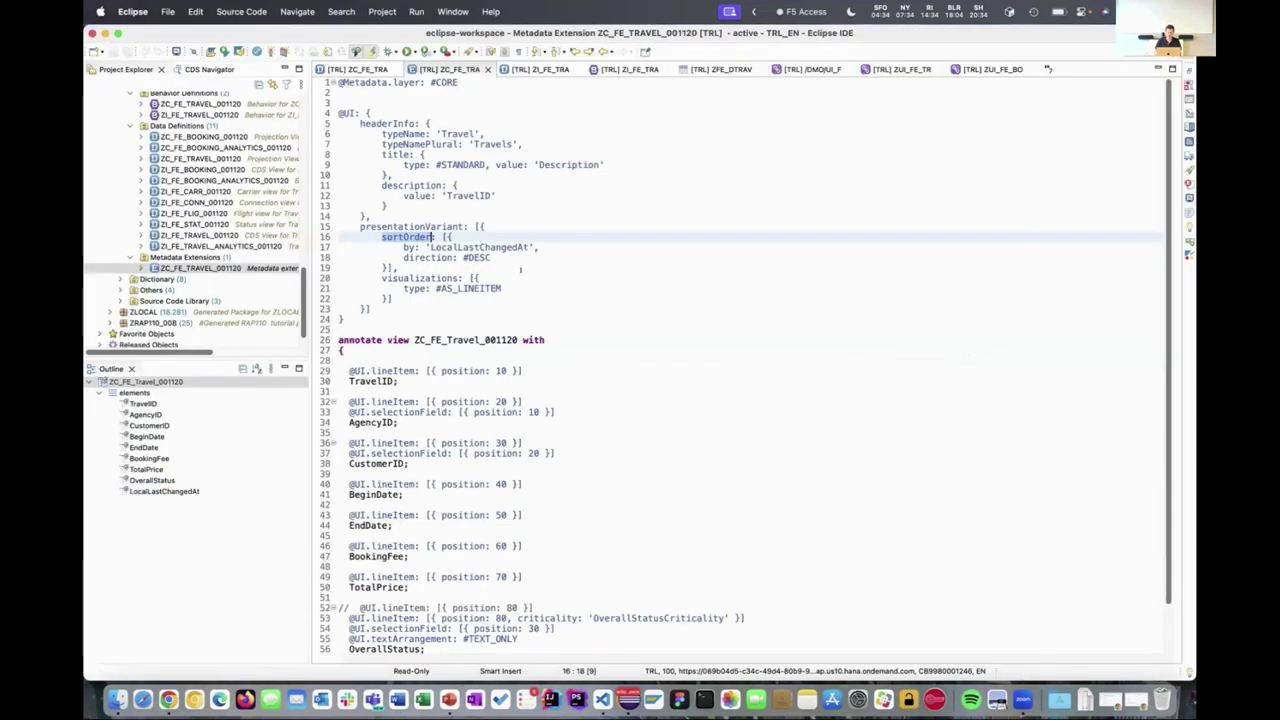
key("super+Tab")
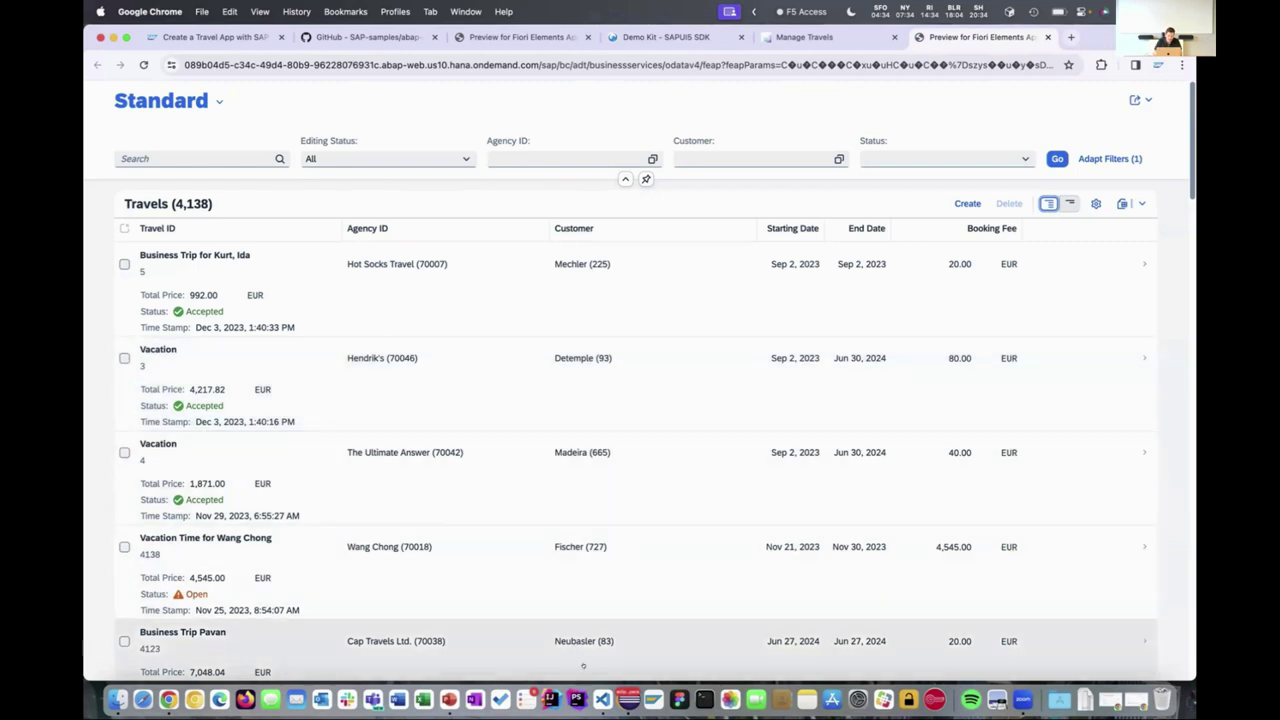
Step: Switch to Visual Studio Code, explore the Fiori Application Generator with the List Report Page template selected, and close the wizard
left_click(602, 699)
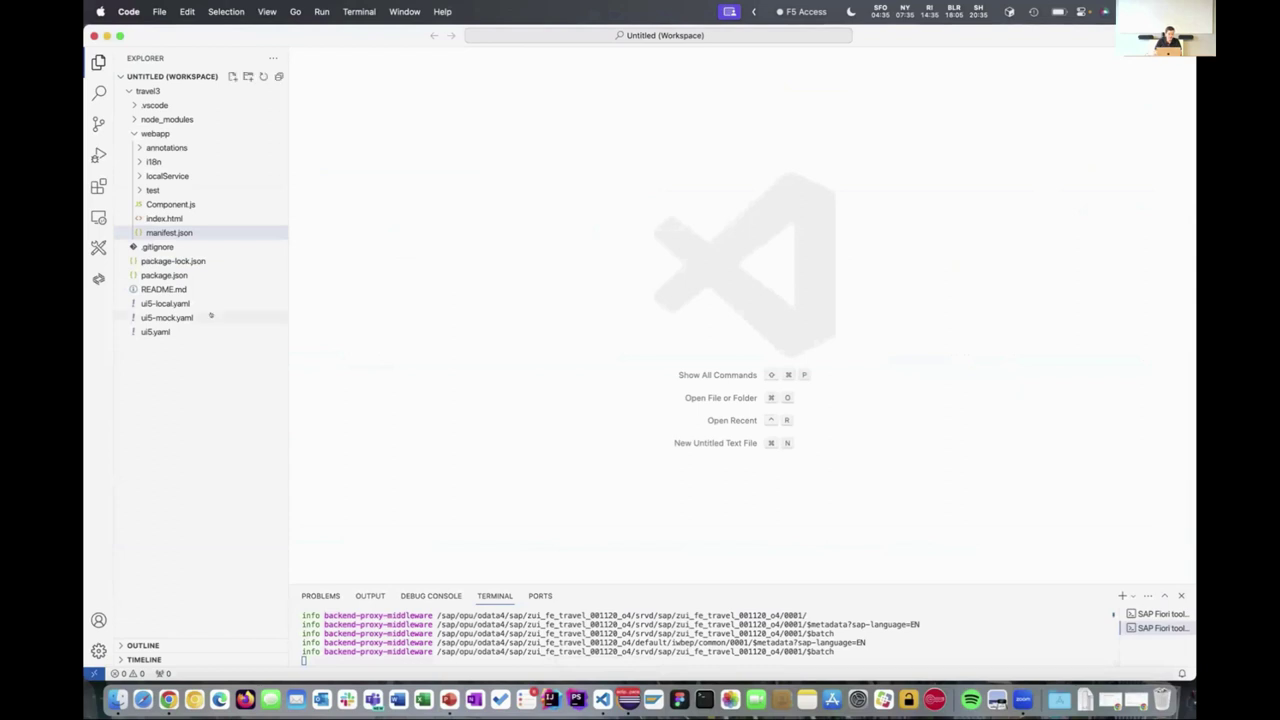
key("super+equal")
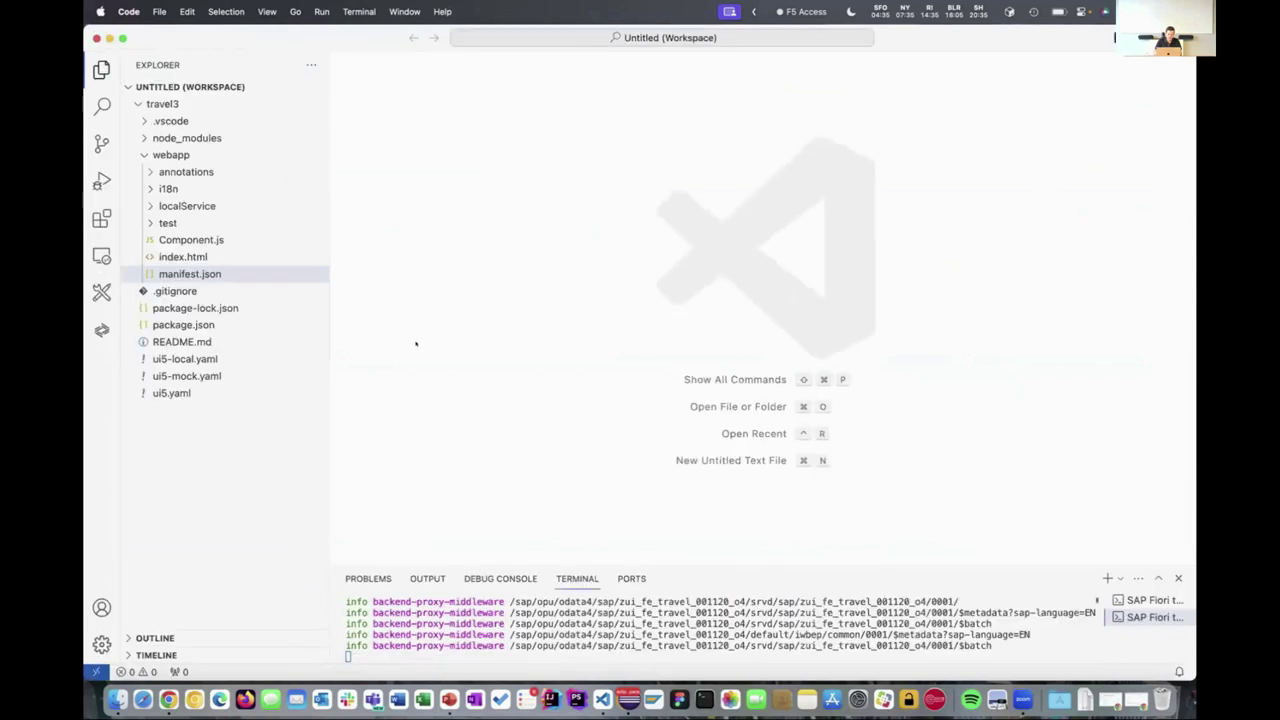
key("super+shift+p")
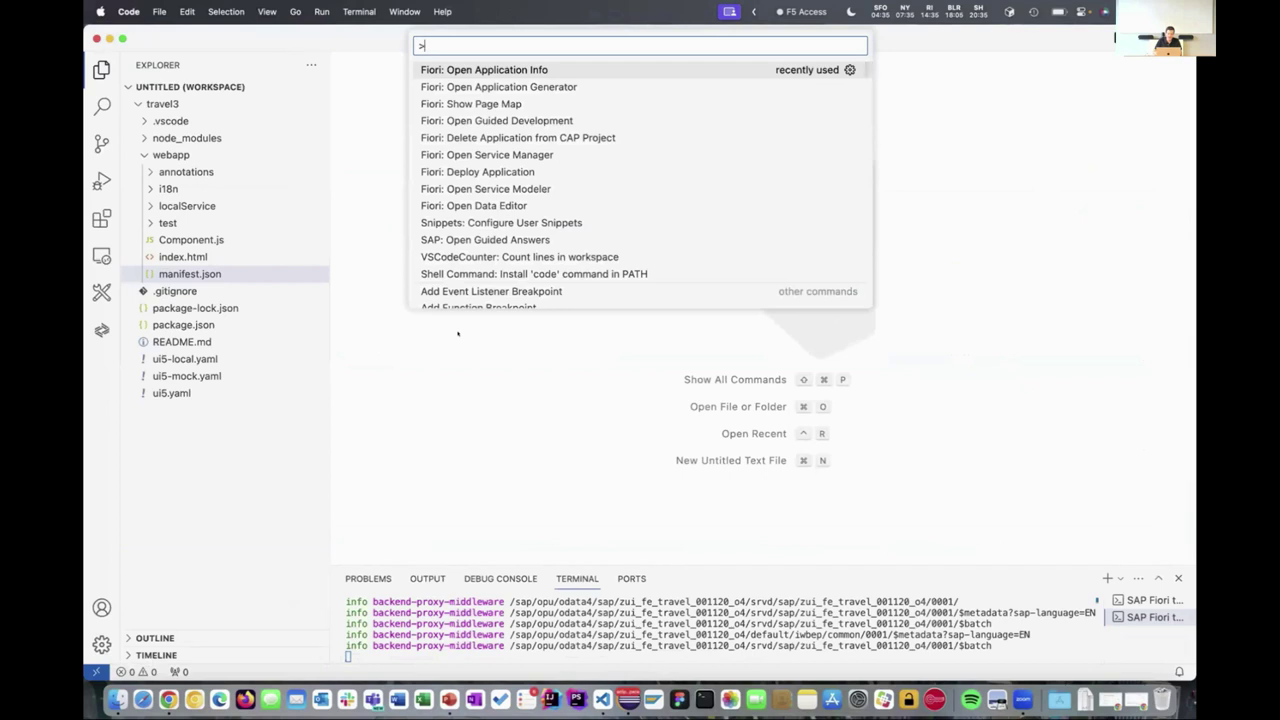
key("Down")
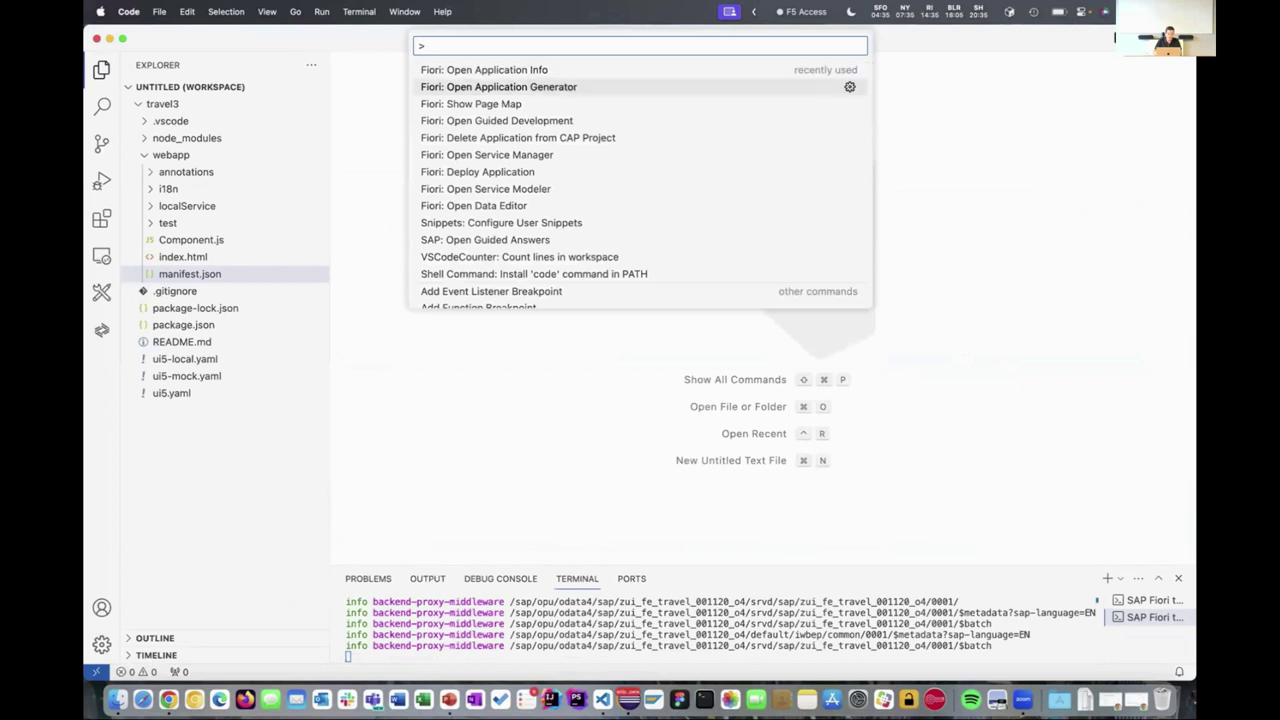
key("Return")
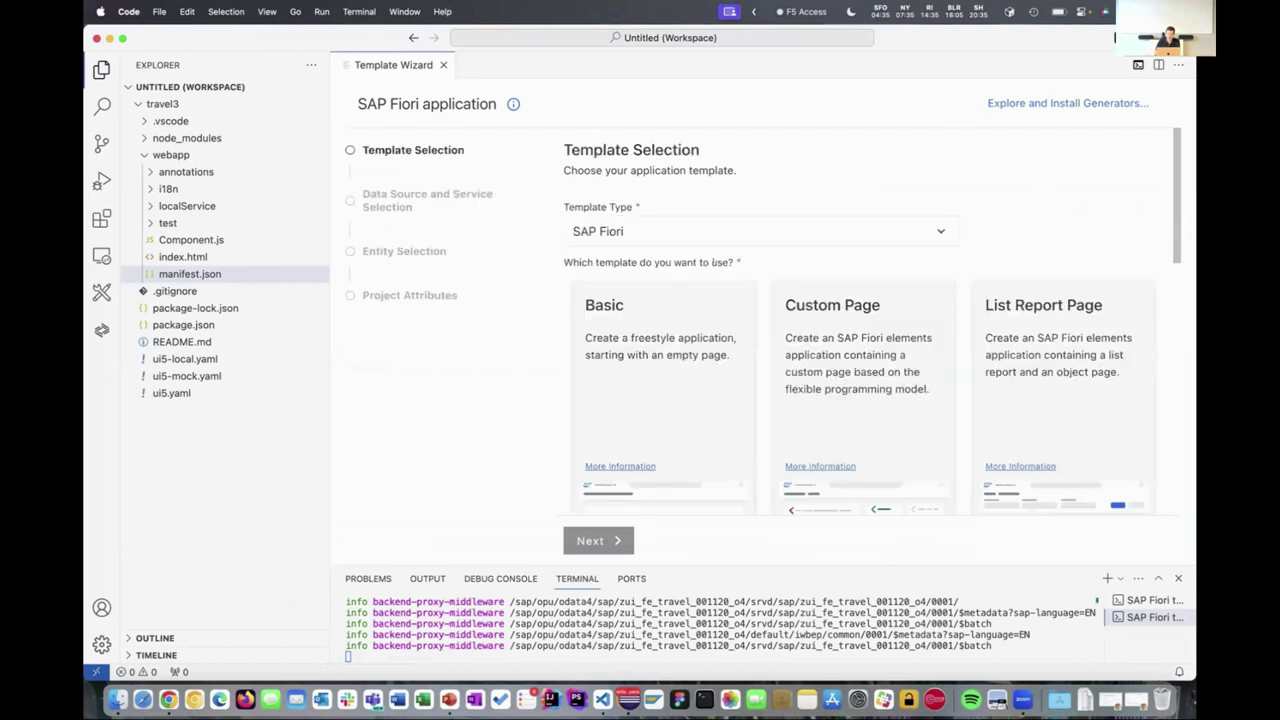
scroll(873, 321, "down", 3)
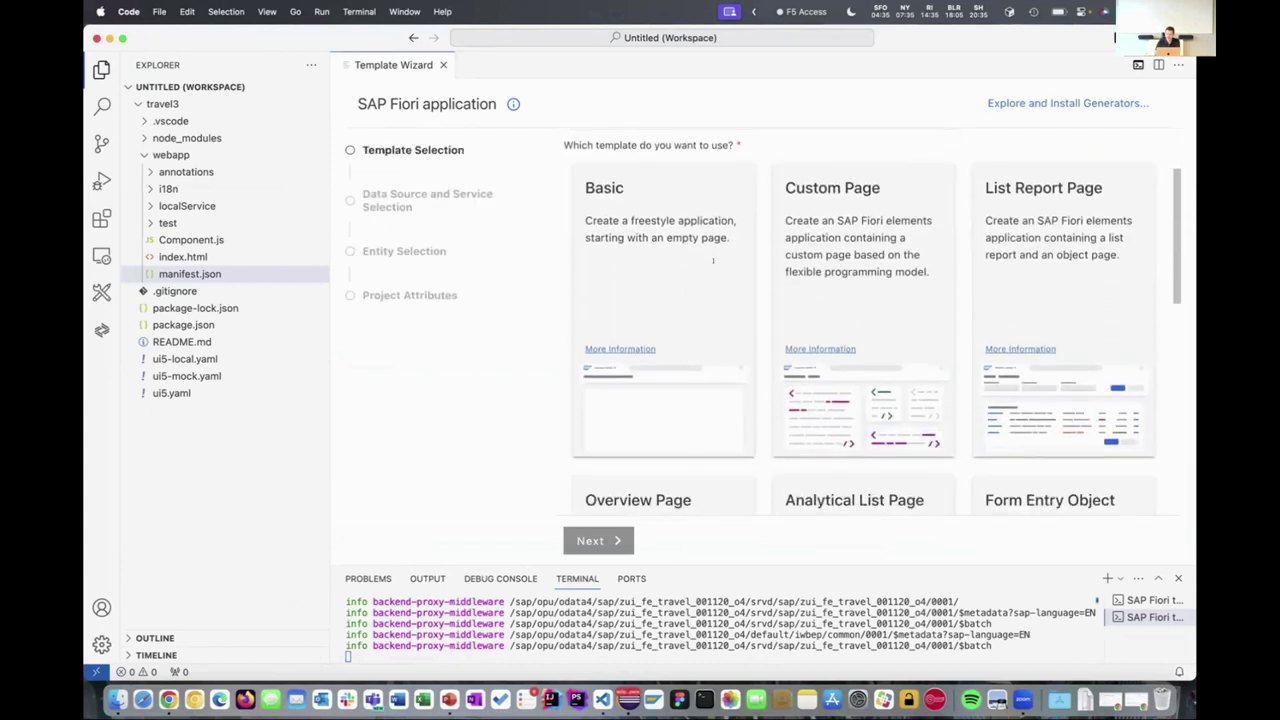
left_click(1055, 231)
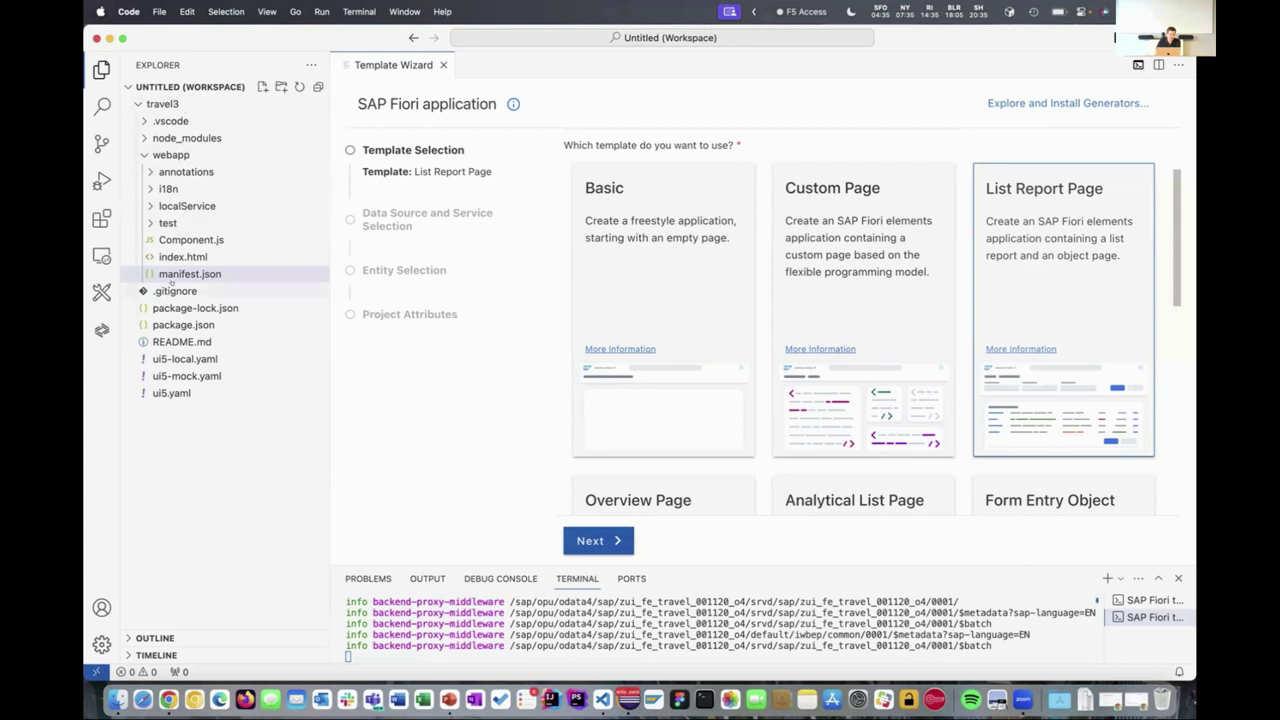
left_click(443, 64)
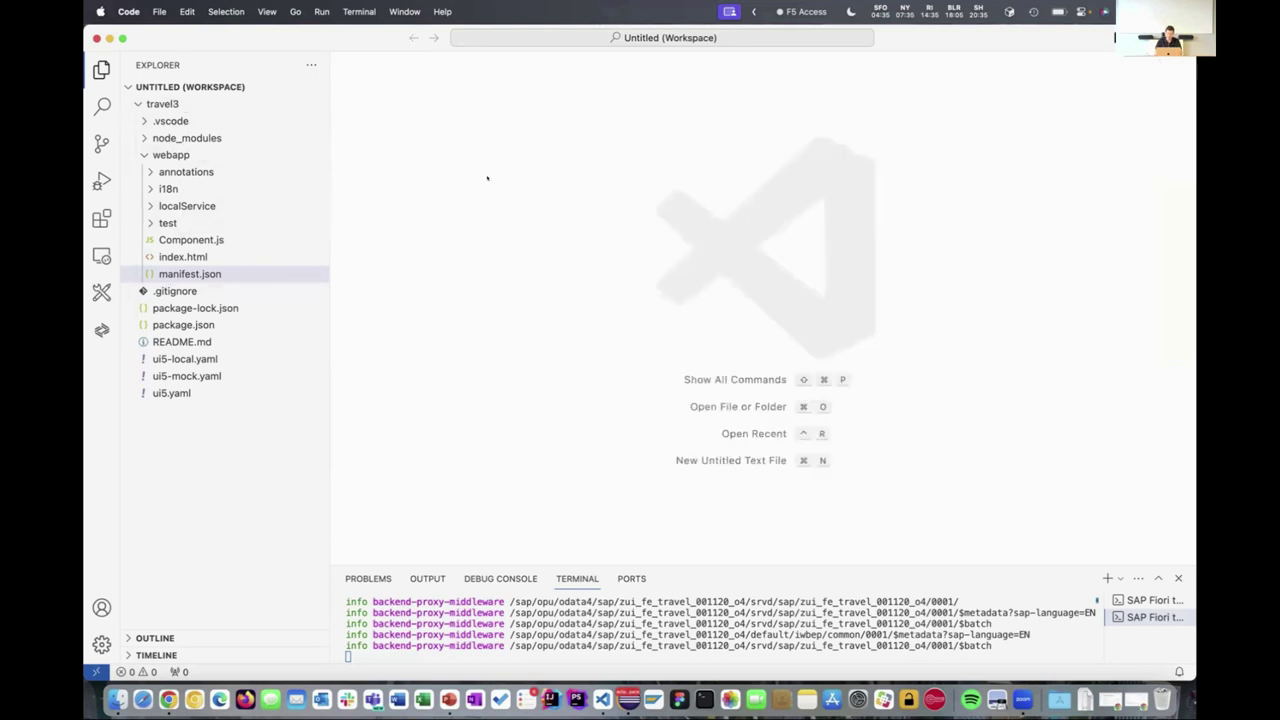
Step: Open the Fiori Application Info of travel3, examine its pages, status and available actions, and switch back to Chrome
key("super+shift+p")
key("Down")
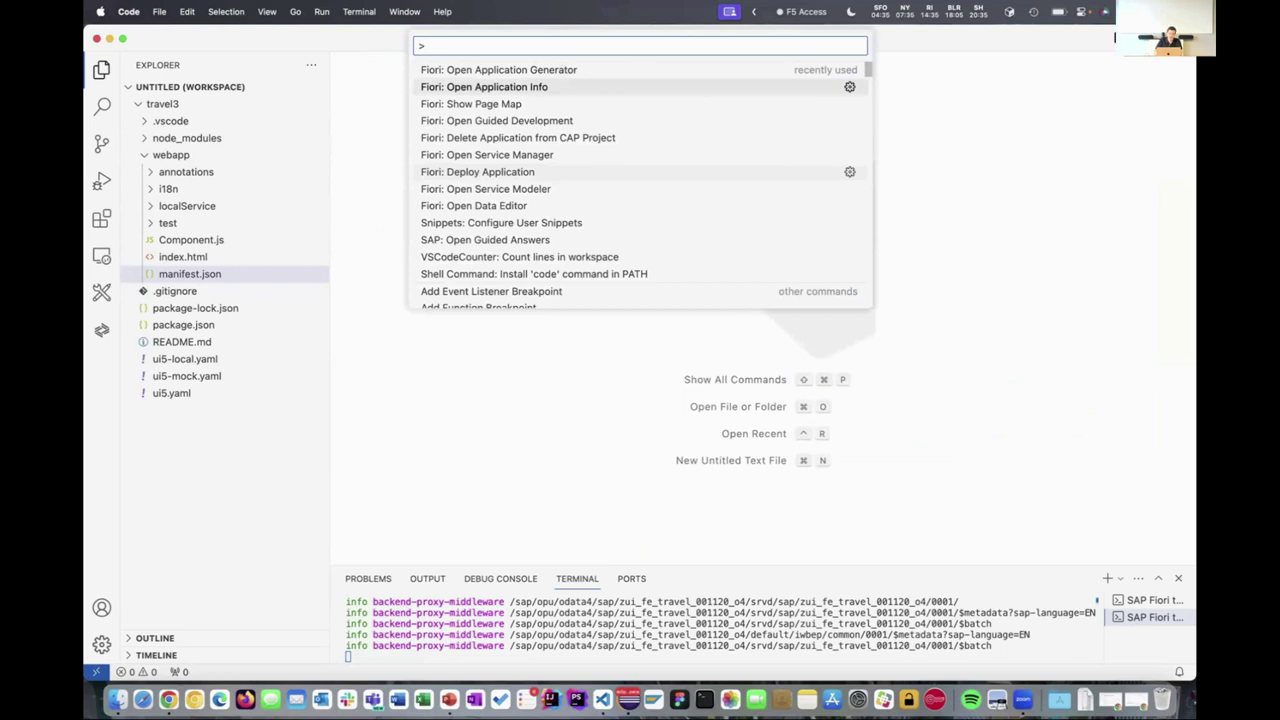
key("Return")
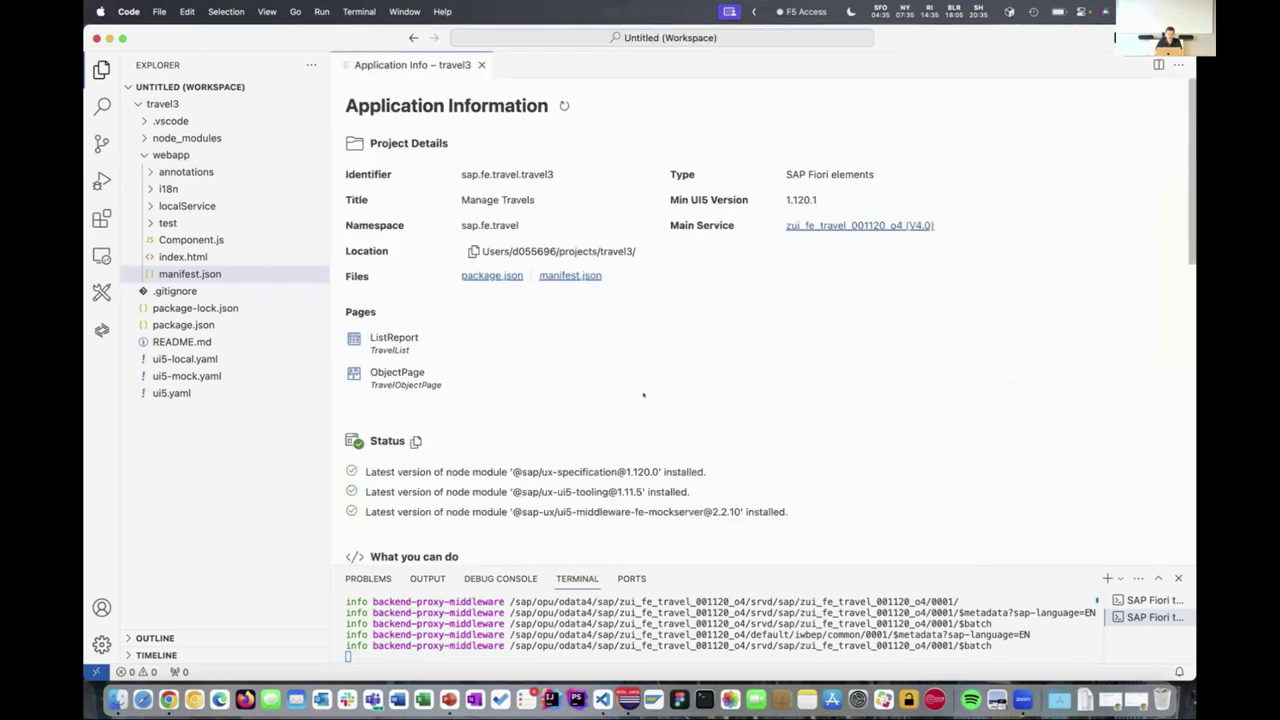
scroll(643, 395, "down", 3)
scroll(643, 395, "down", 1)
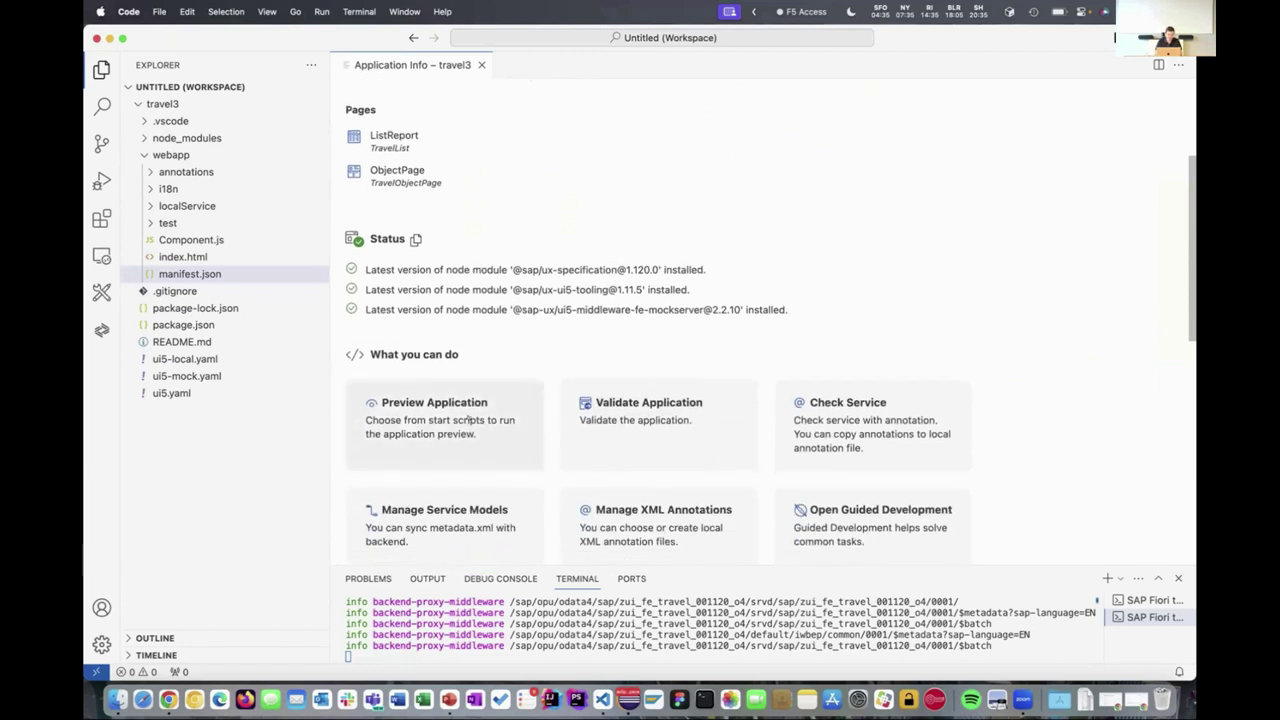
key("super+Tab")
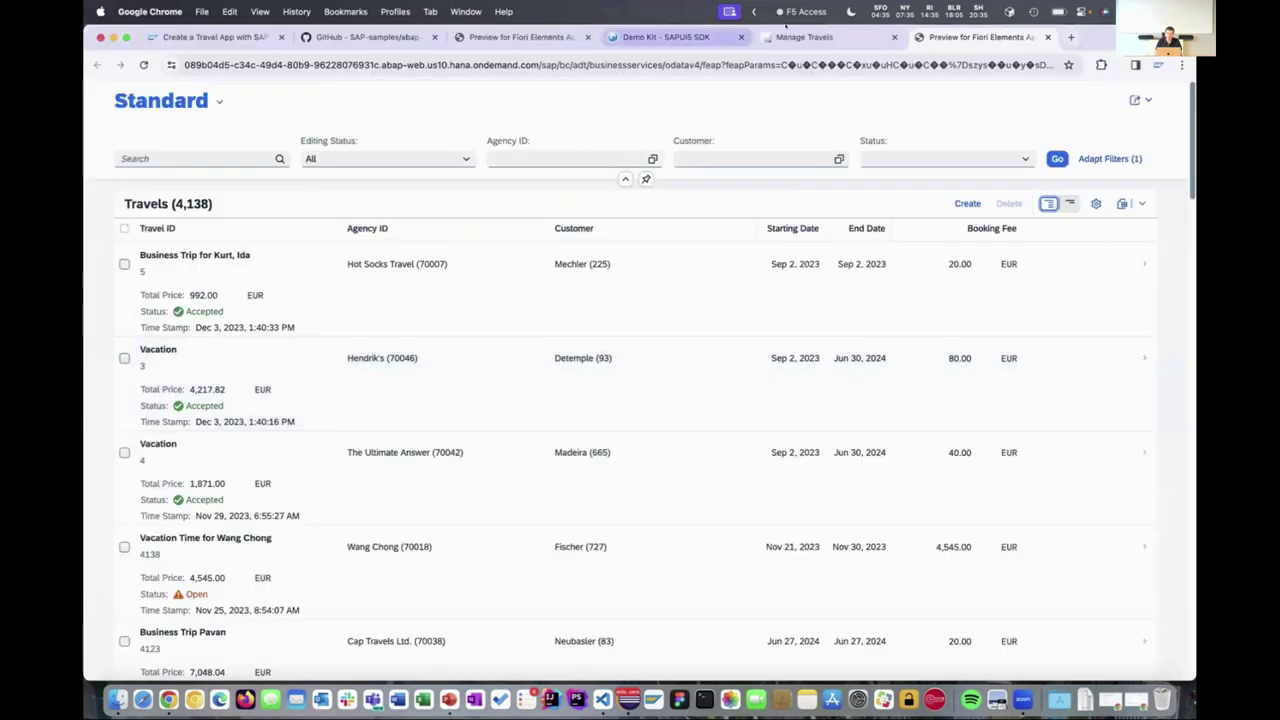
Step: Try to reload the local Manage Travels app, dismiss its sign-in request, and close that page
left_click(789, 37)
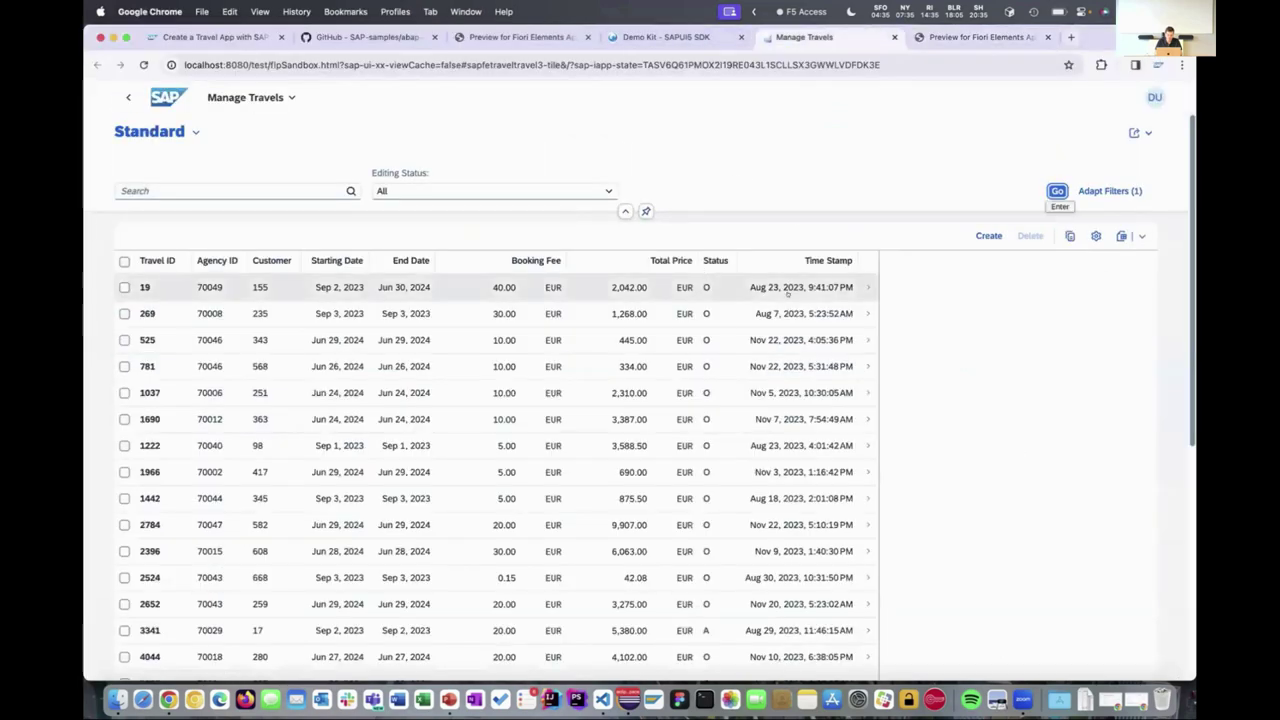
key("super+r")
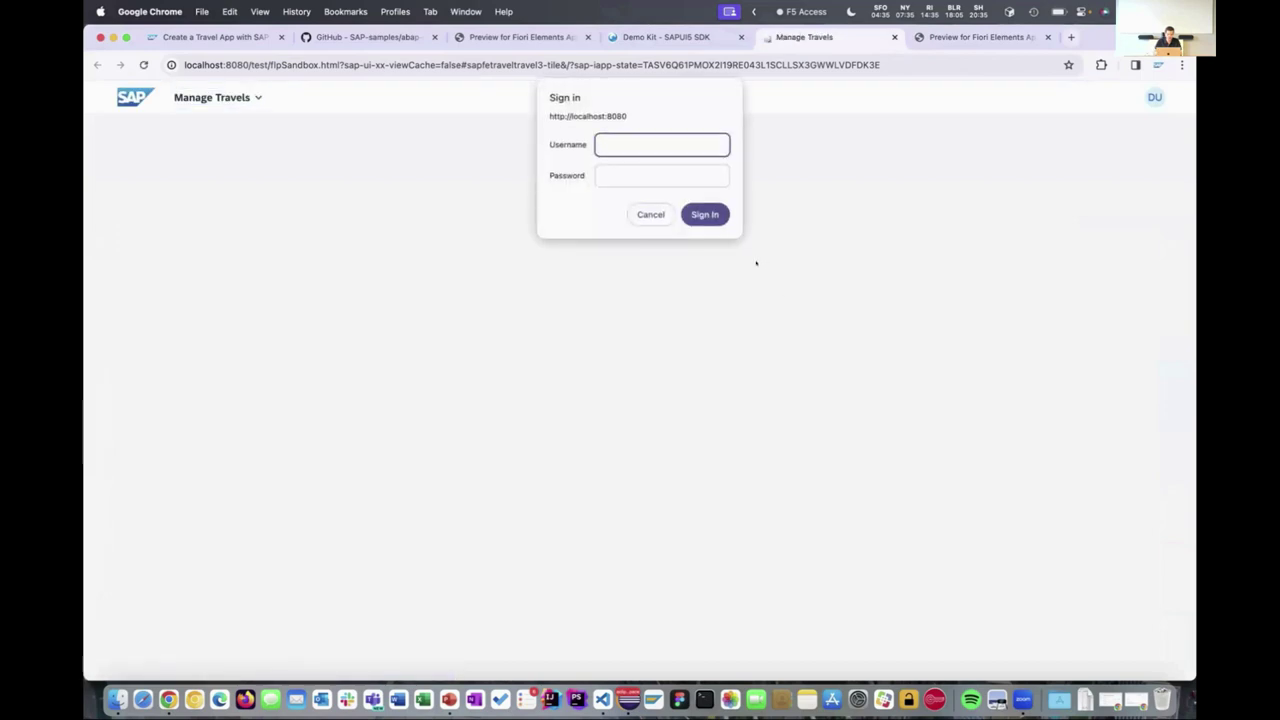
key("Escape")
key("super+r")
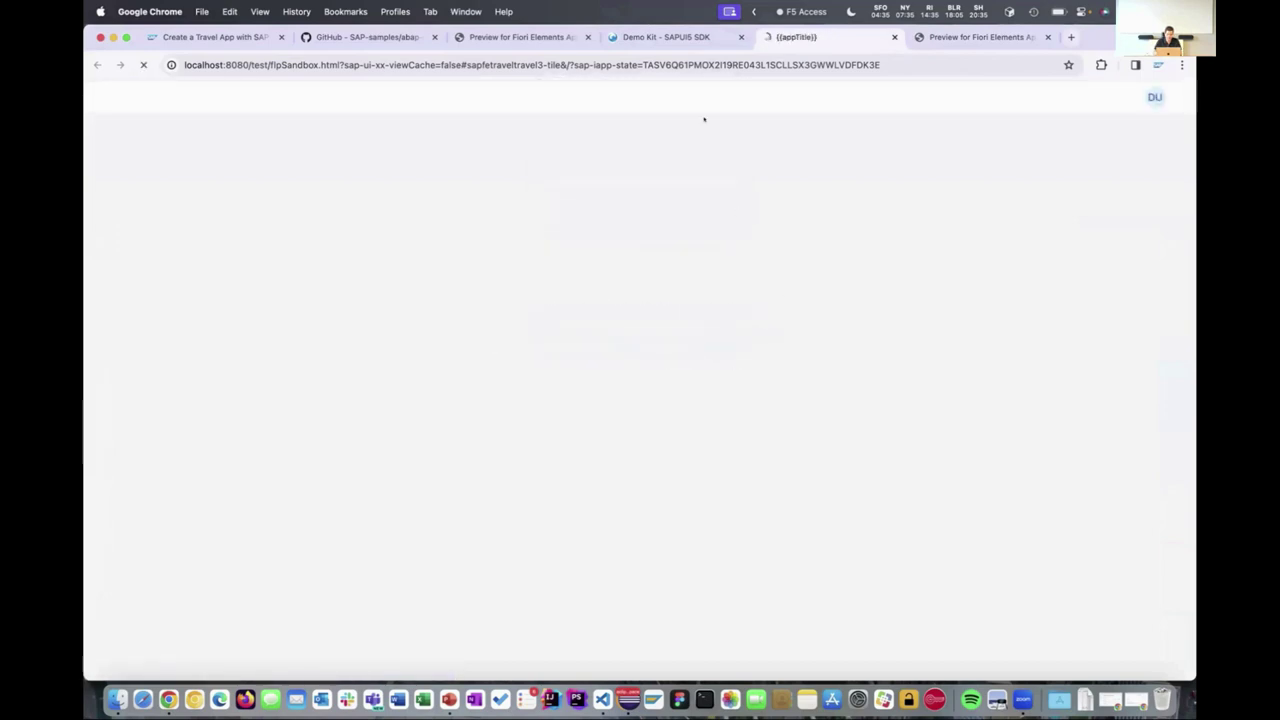
key("super+w")
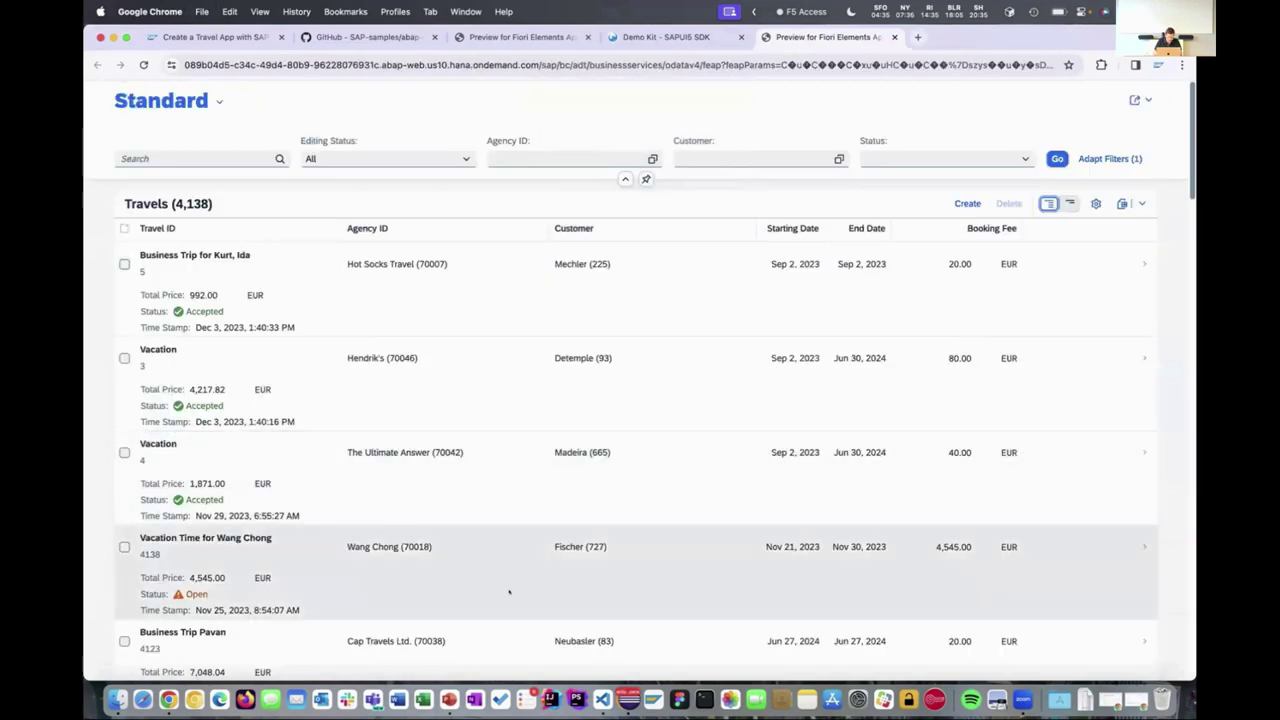
Step: Switch to Visual Studio Code, stop the running server, restart the travel3 preview with the start script, and reload the app in Chrome
key("super+Tab")
key("ctrl+c")
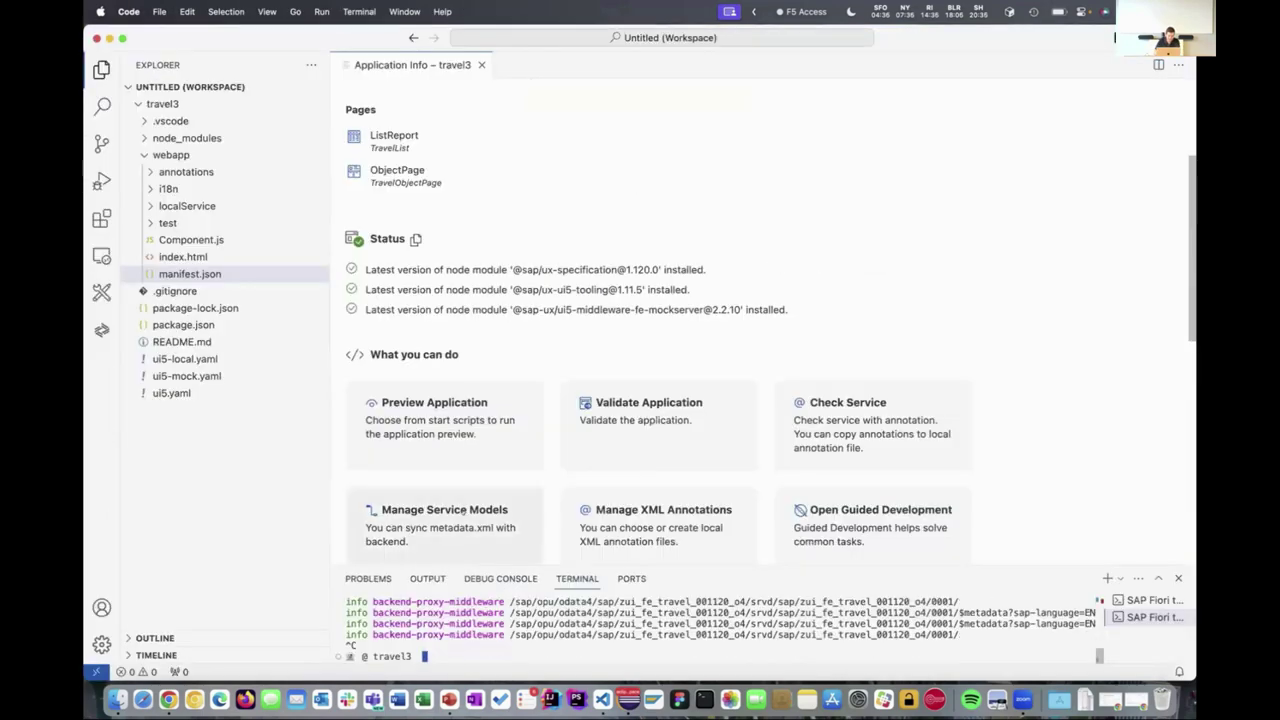
left_click(468, 436)
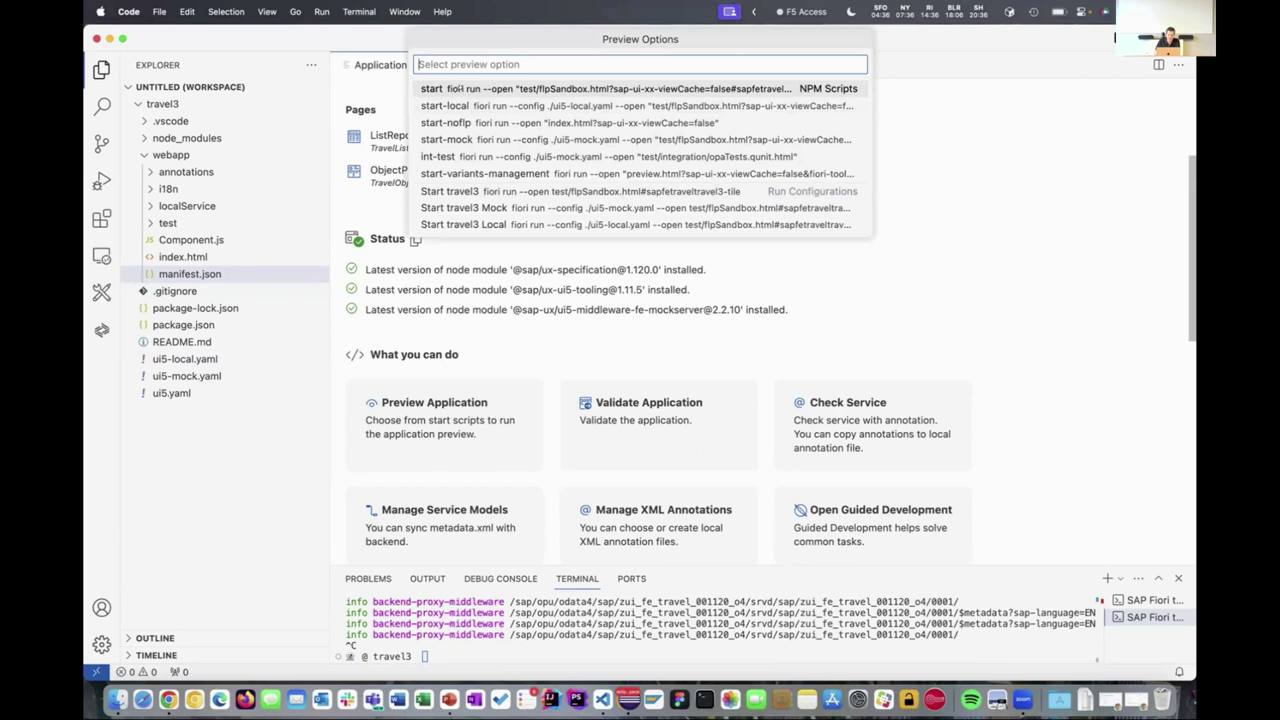
left_click(452, 88)
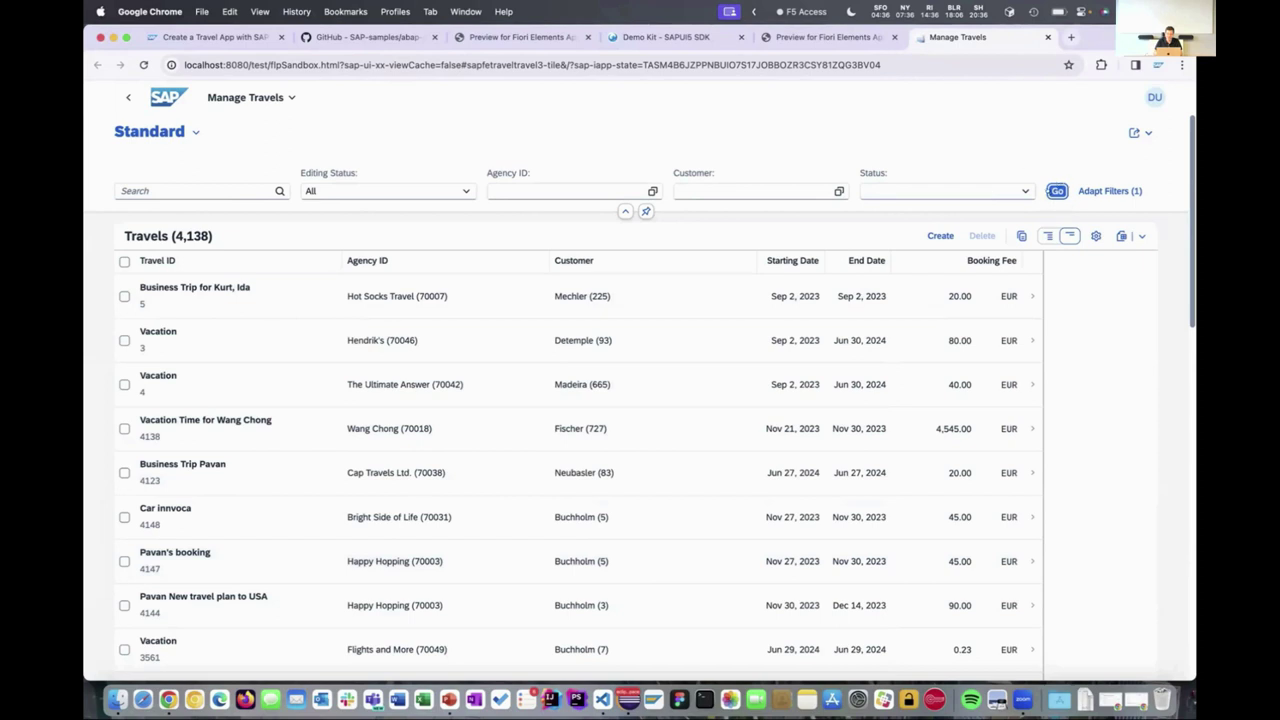
key("super+r")
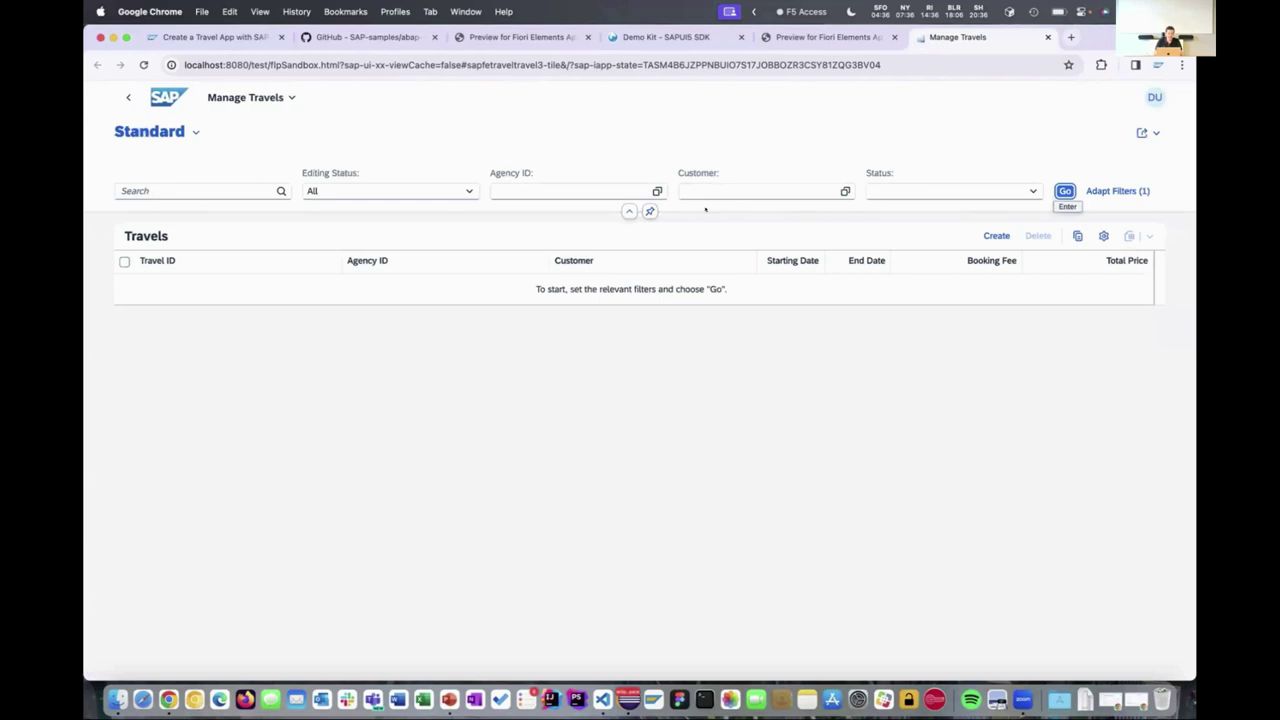
Step: Switch to Visual Studio Code, open the Page Map of travel3, widen it, and open the List Report page for editing
key("super+Tab")
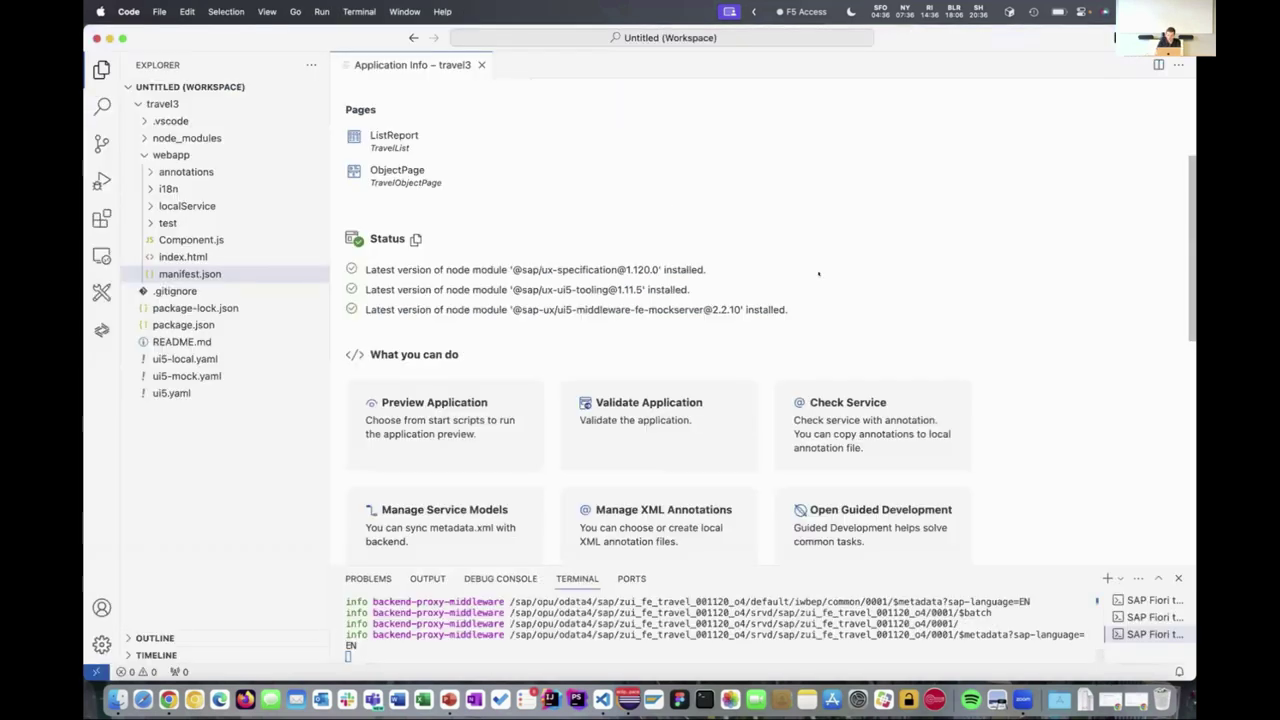
scroll(825, 290, "down", 3)
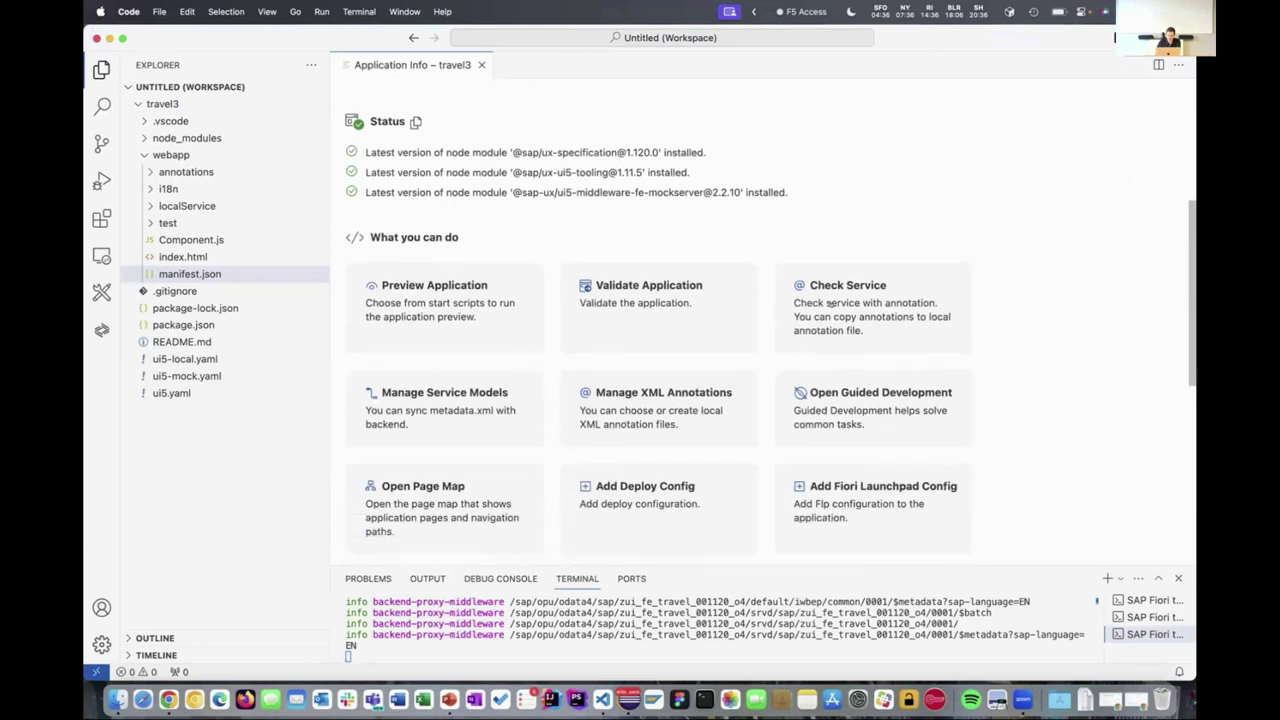
left_click(480, 492)
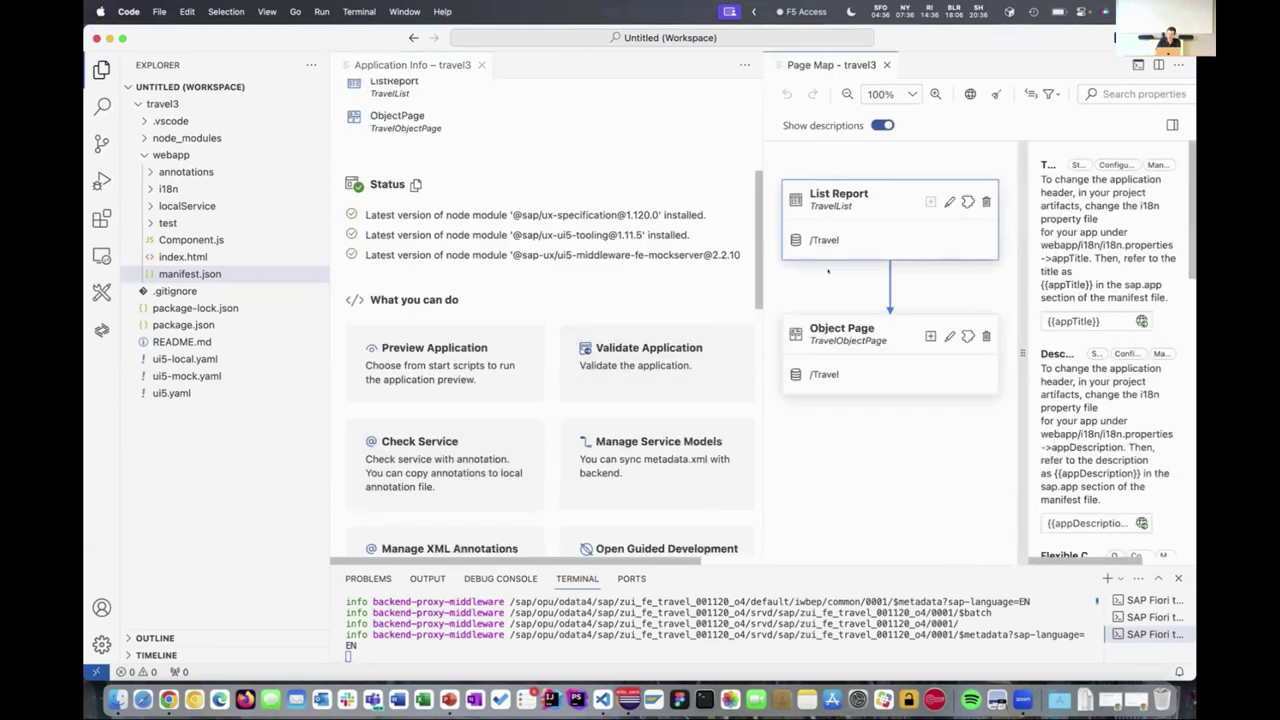
left_click_drag(763, 220, 656, 217)
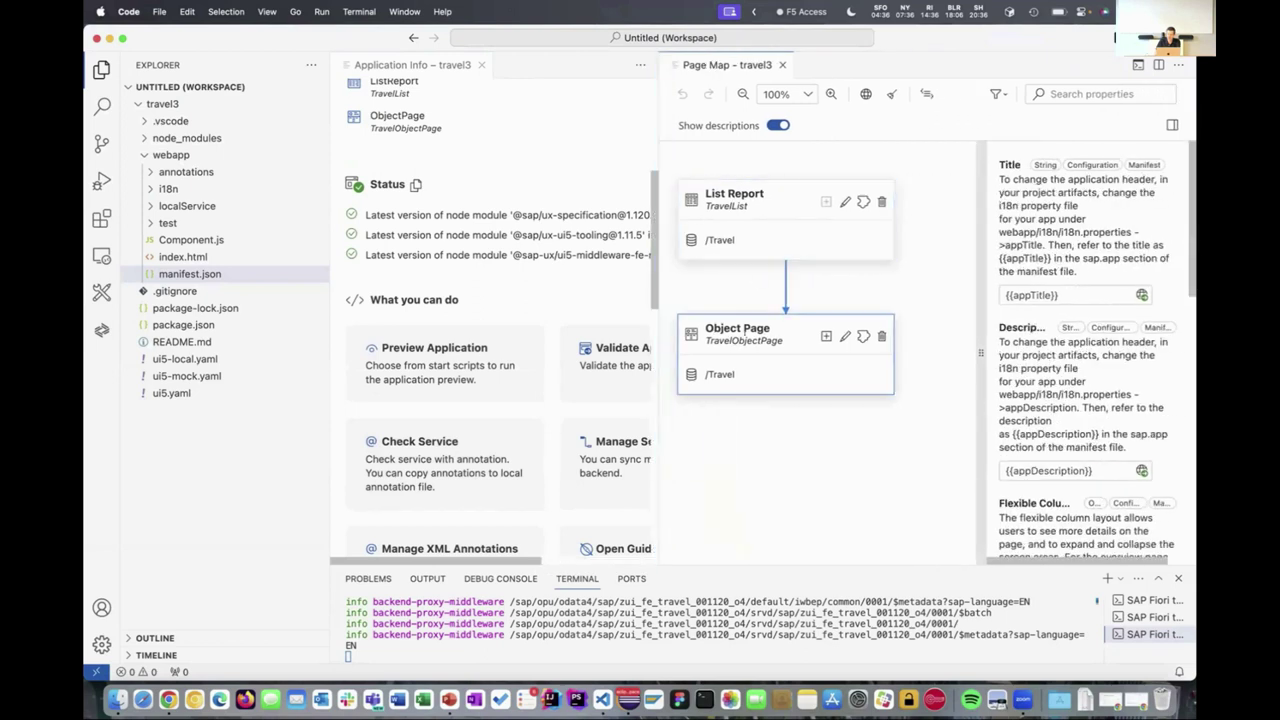
left_click(842, 202)
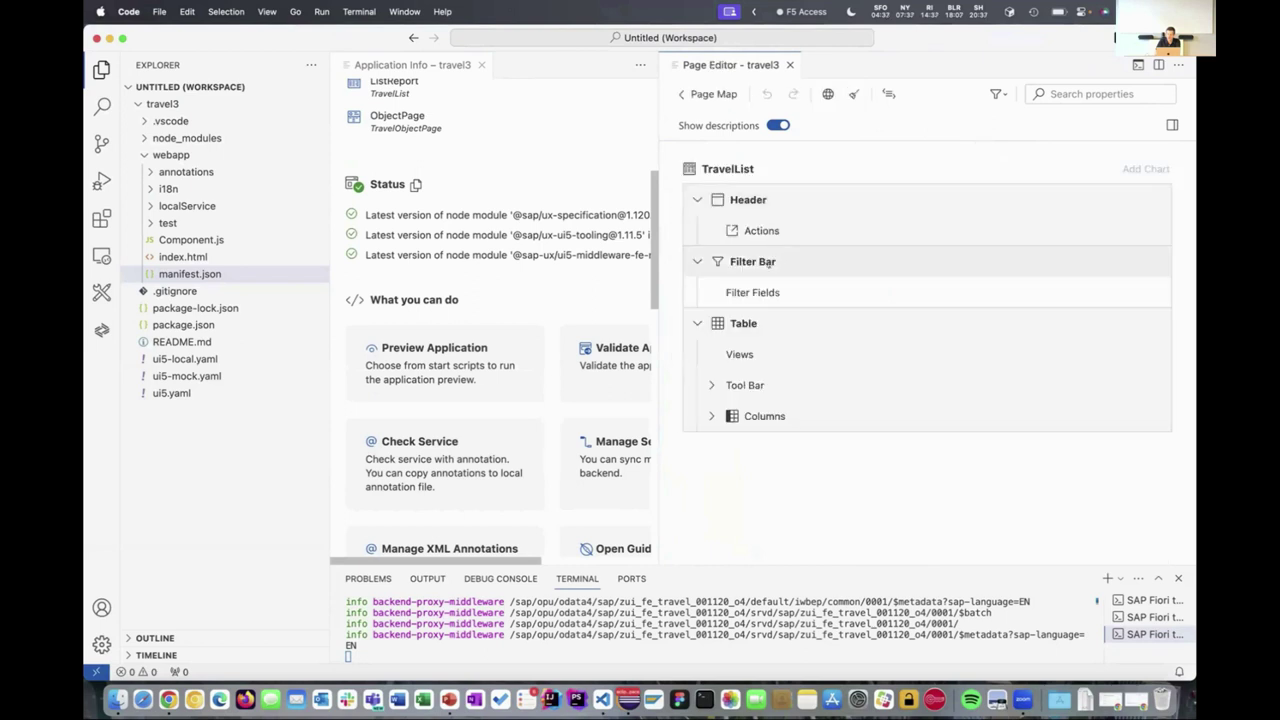
Step: Find the Initial Load property of the TravelList table by searching for "load" and set it to Enabled
left_click(731, 318)
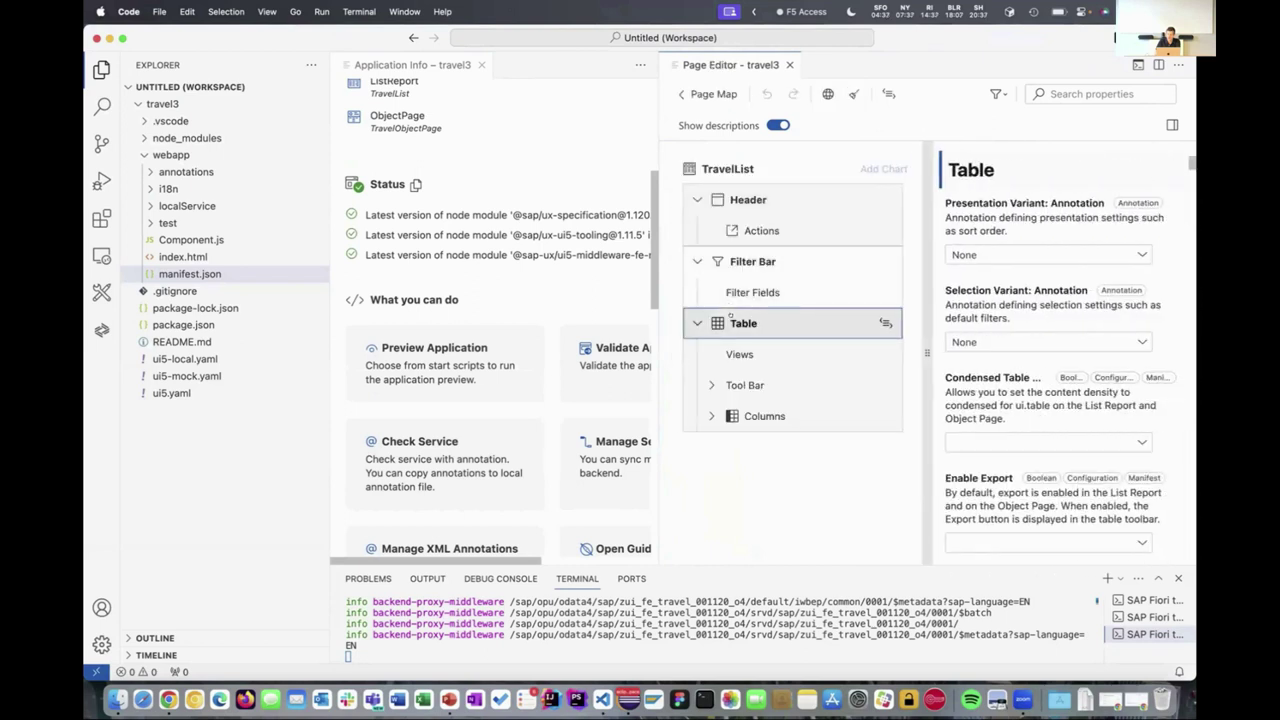
left_click(1065, 93)
type("load")
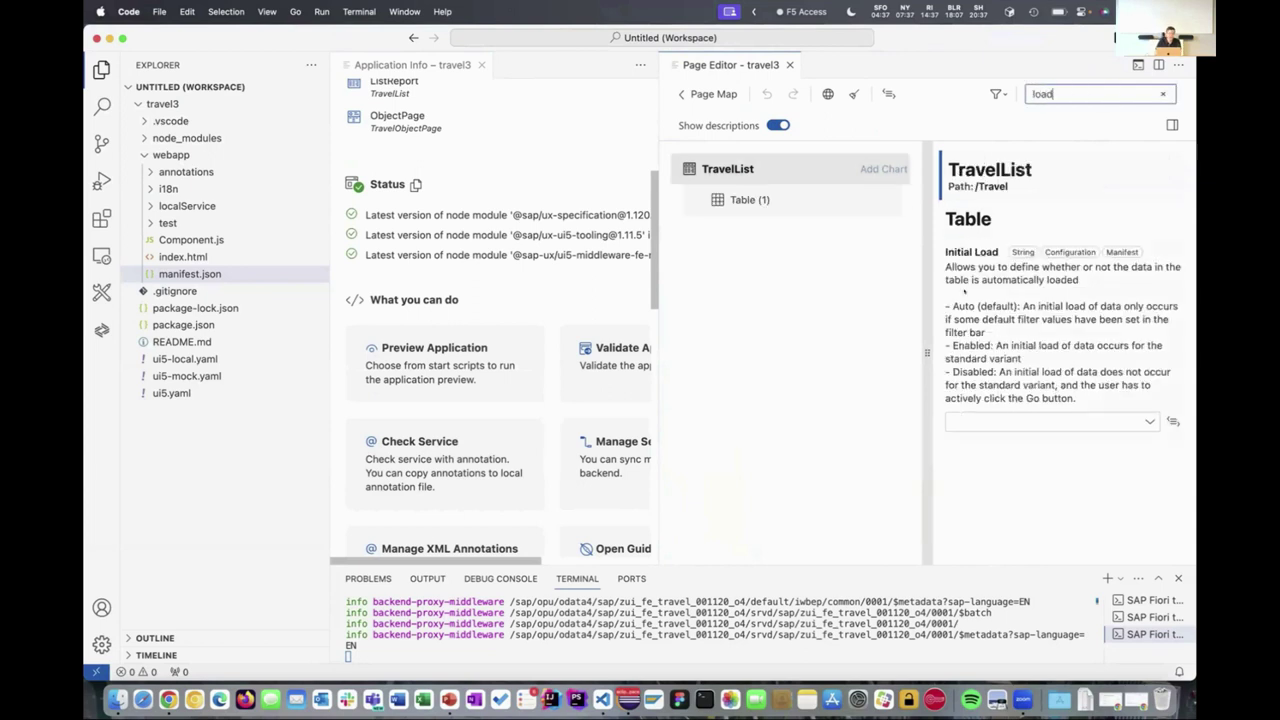
left_click(975, 420)
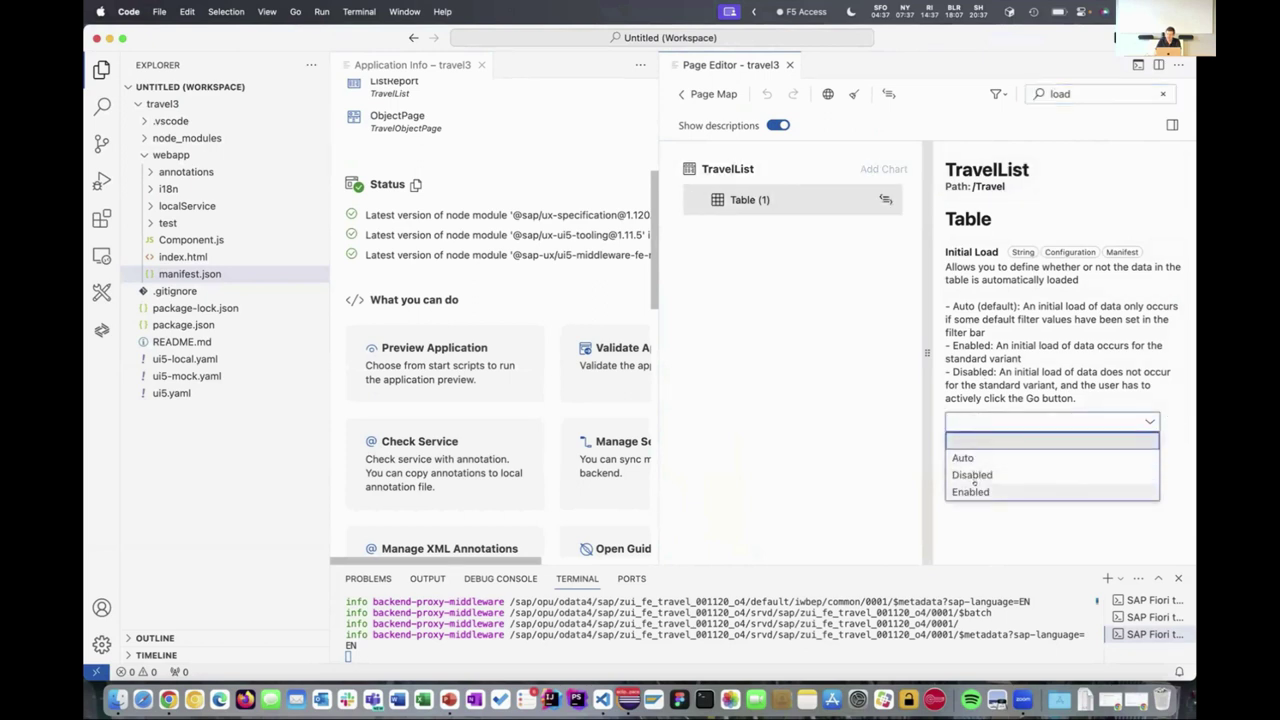
left_click(974, 476)
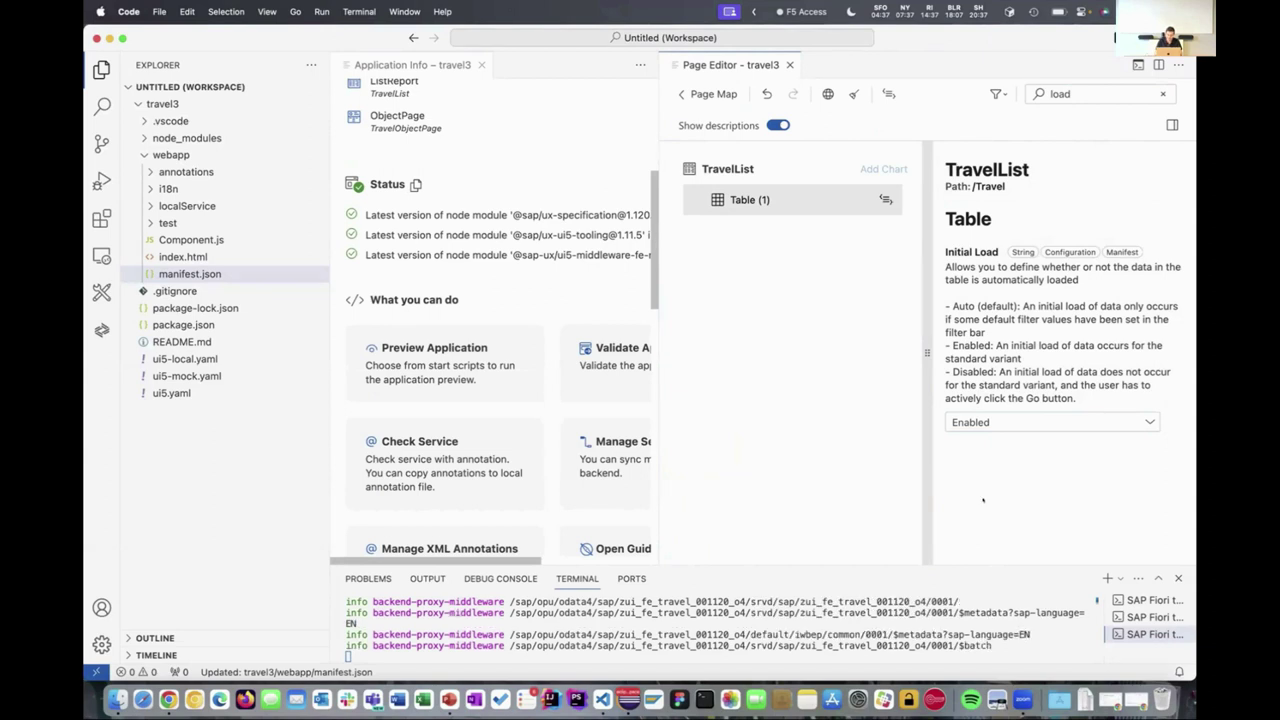
Step: Switch to Chrome, reload Manage Travels to check the table's initial loading, and return to Visual Studio Code
key("super+Tab")
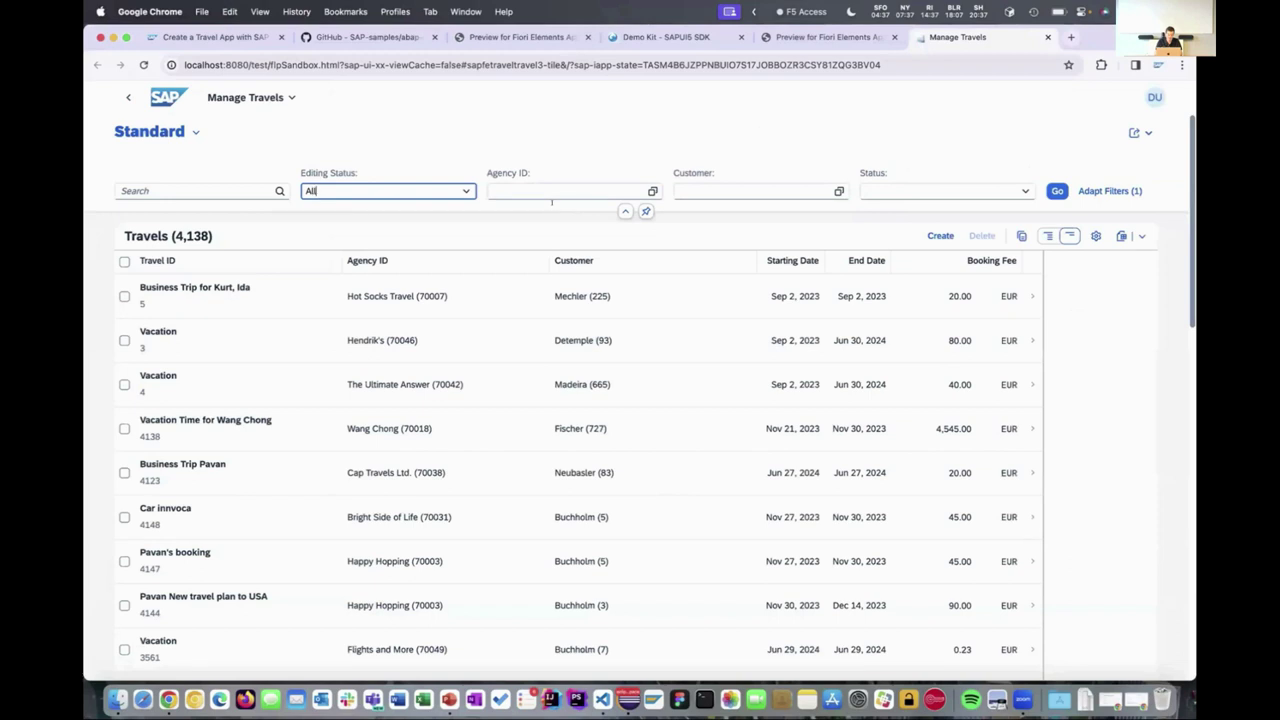
key("super+r")
key("super+Tab")
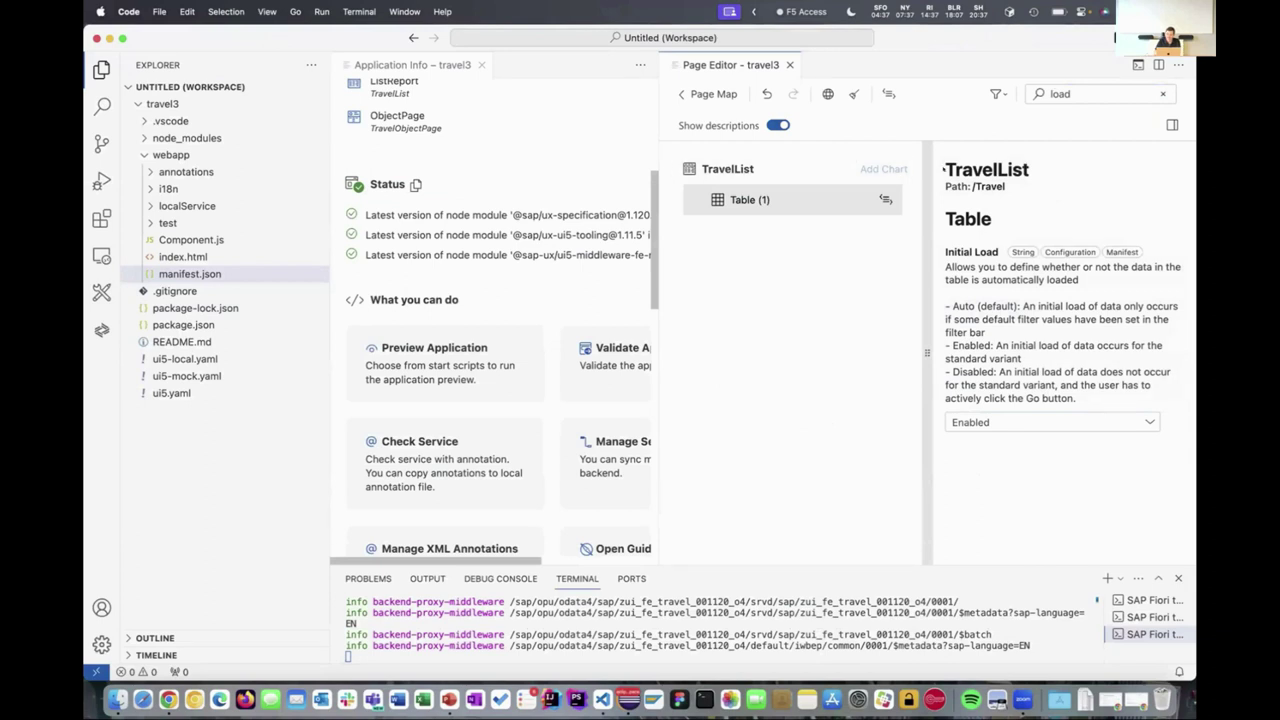
Step: Clear the property search, examine the TravelList table's export, selection, type and personalization properties, and close the Page Editor
left_click(1163, 93)
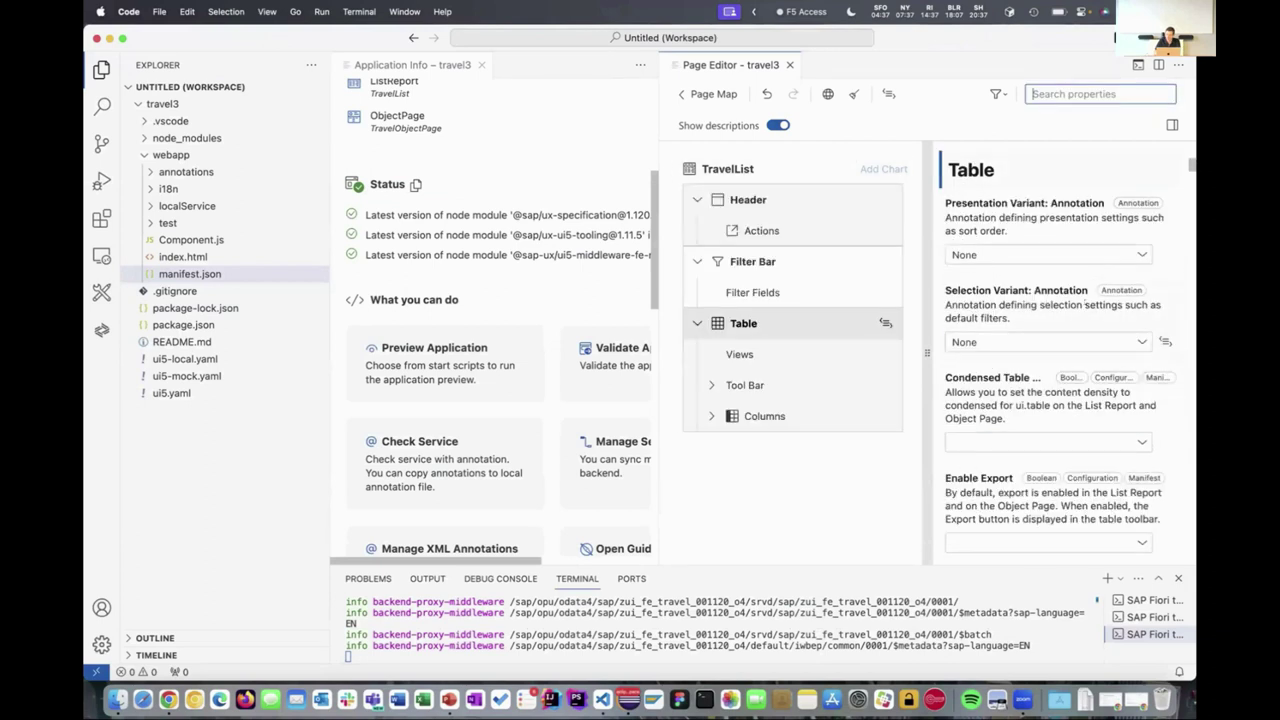
scroll(1085, 304, "down", 5)
mouse_move(1047, 334)
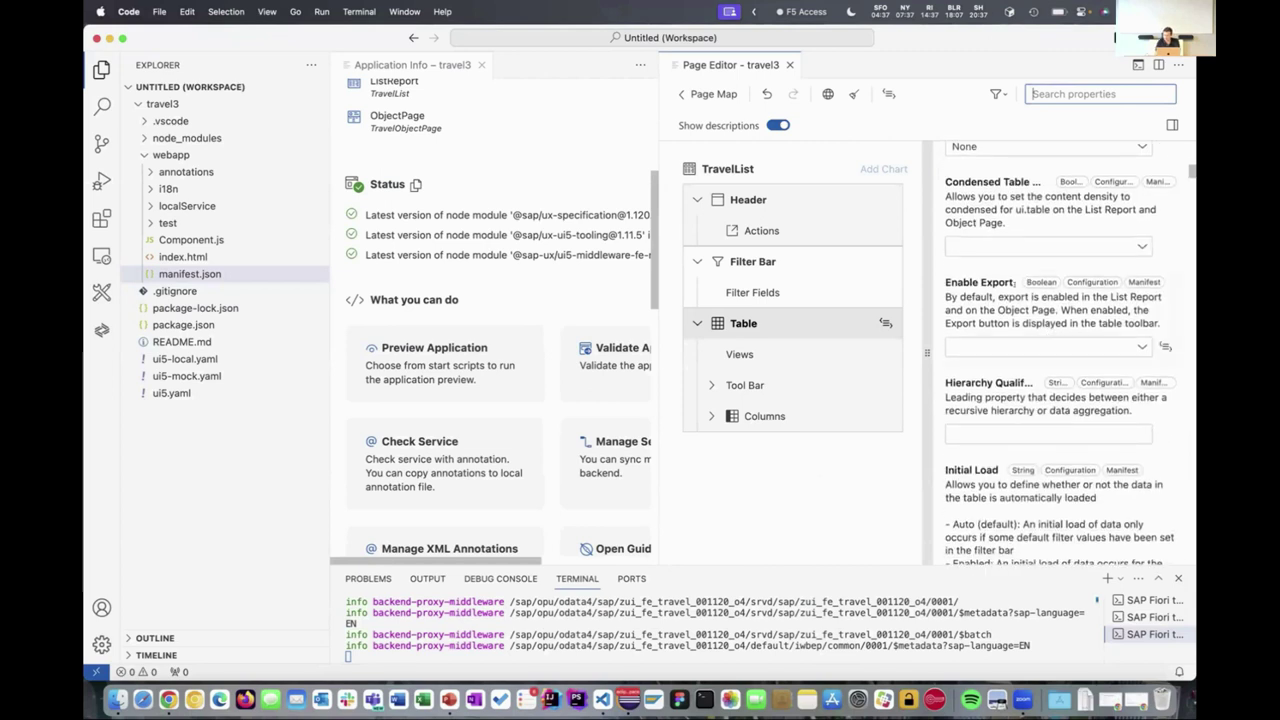
scroll(1016, 283, "down", 9)
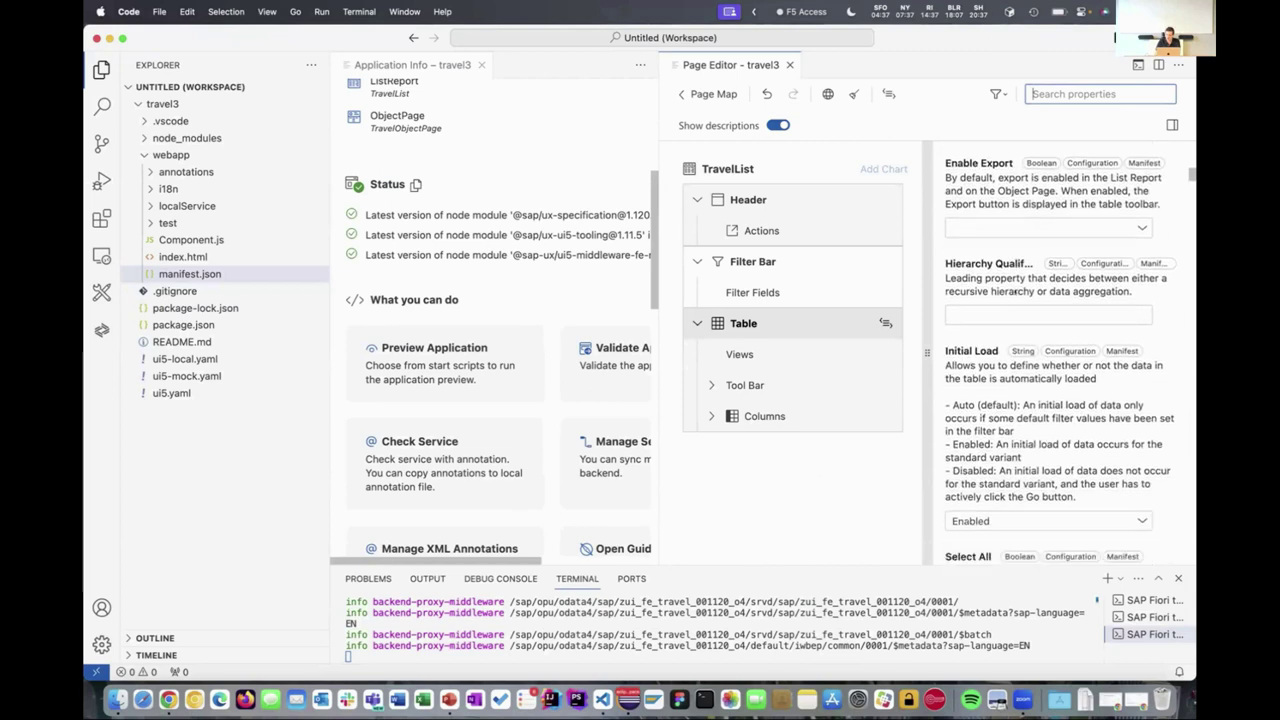
scroll(1015, 291, "down", 2)
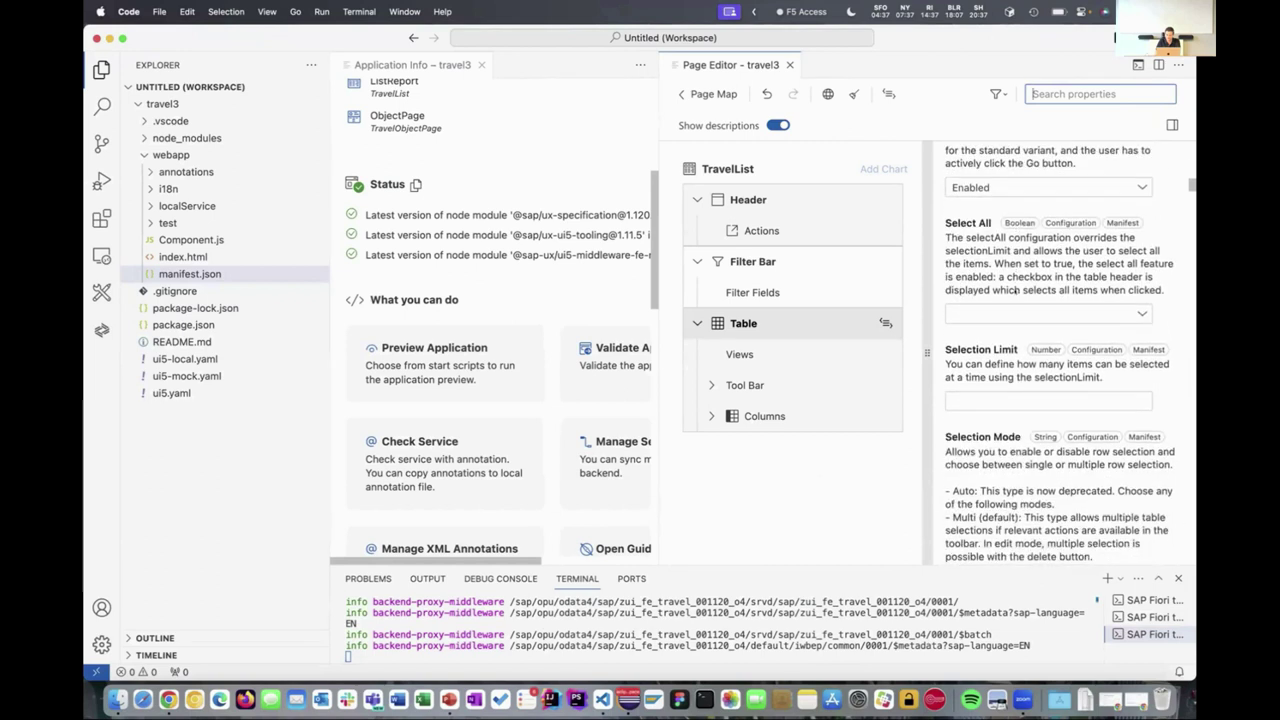
left_click(1015, 314)
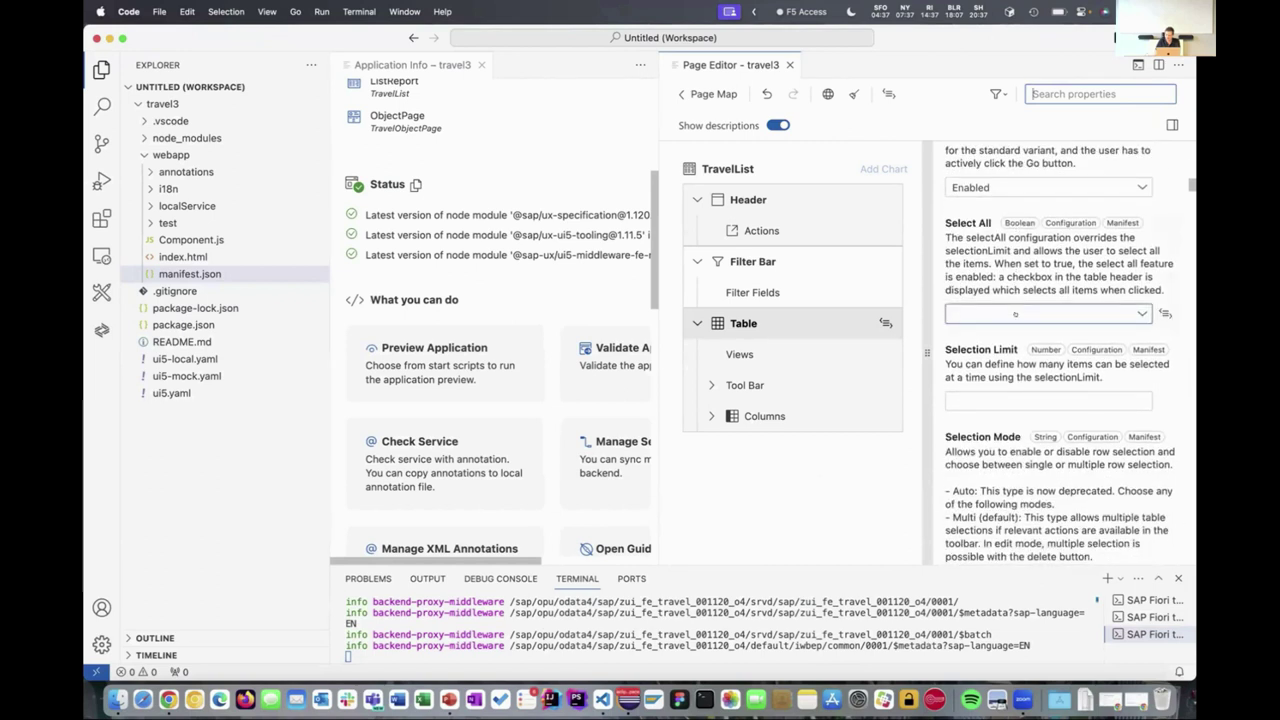
scroll(1015, 314, "down", 8)
scroll(1015, 314, "down", 2)
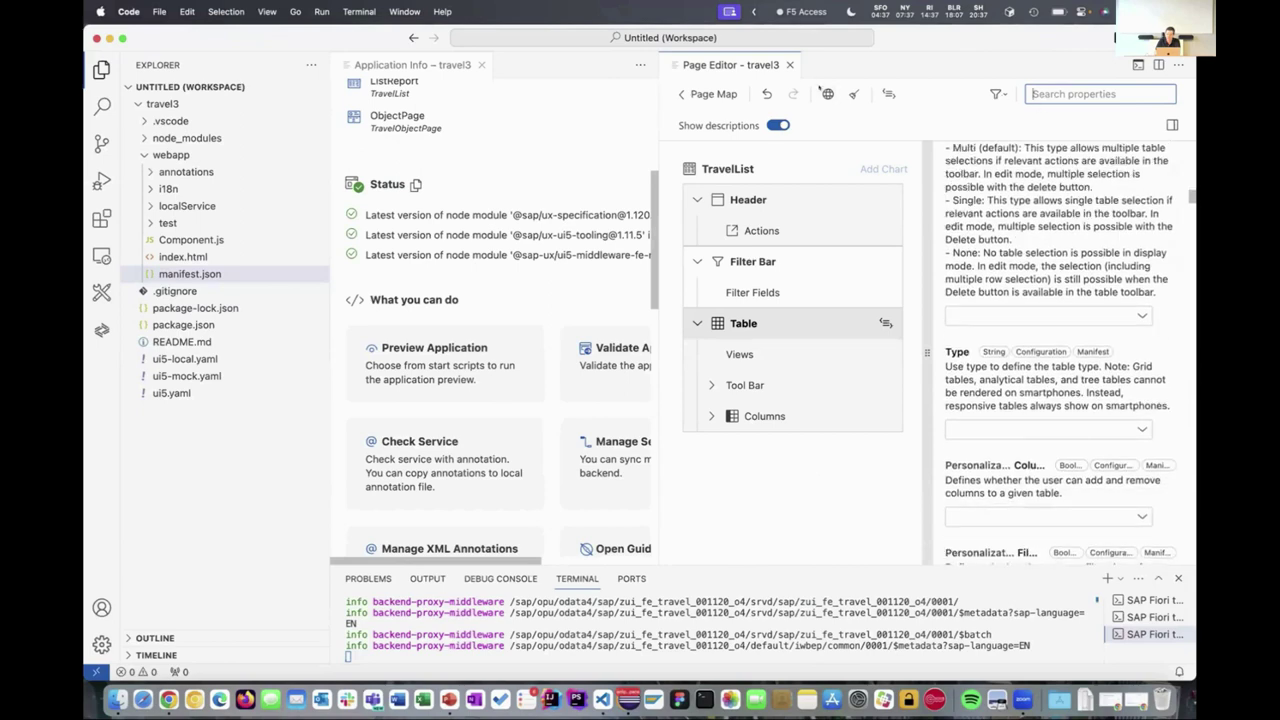
left_click(789, 64)
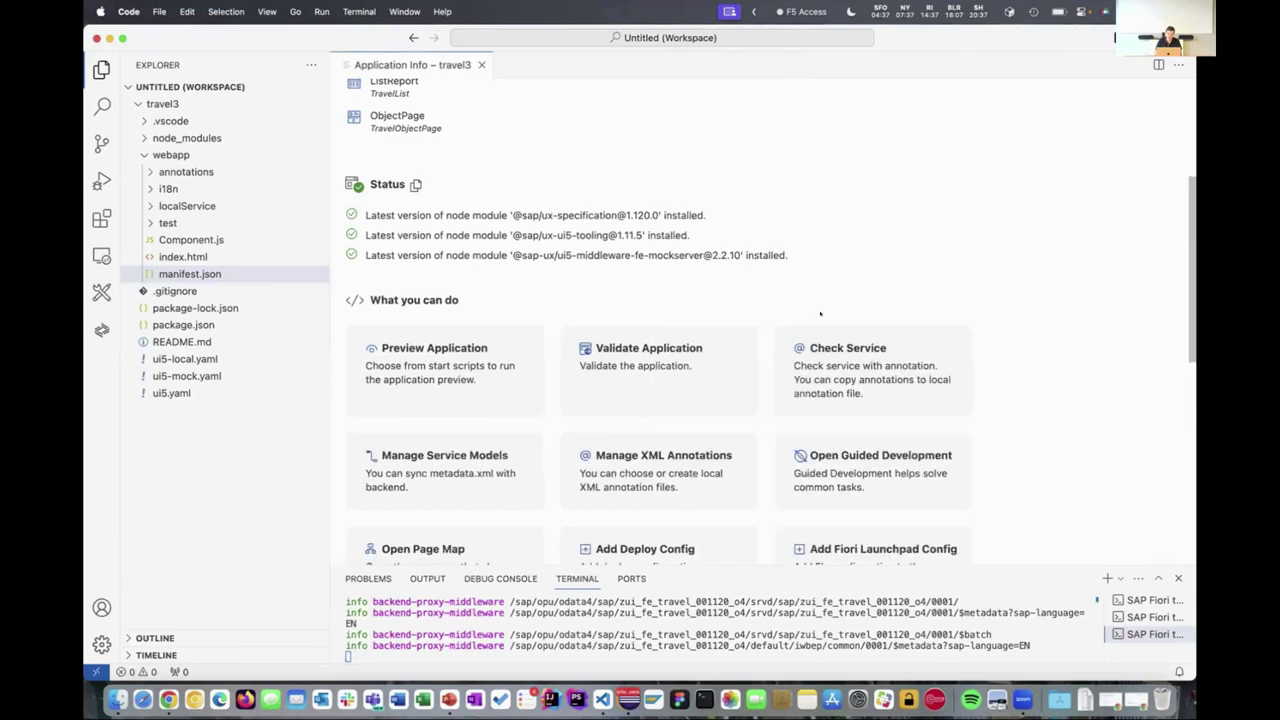
Step: Open Guided Development for travel3 and start the "Configure multiple views" guide for the List Report Page
key("super+shift+p")
type("gui")
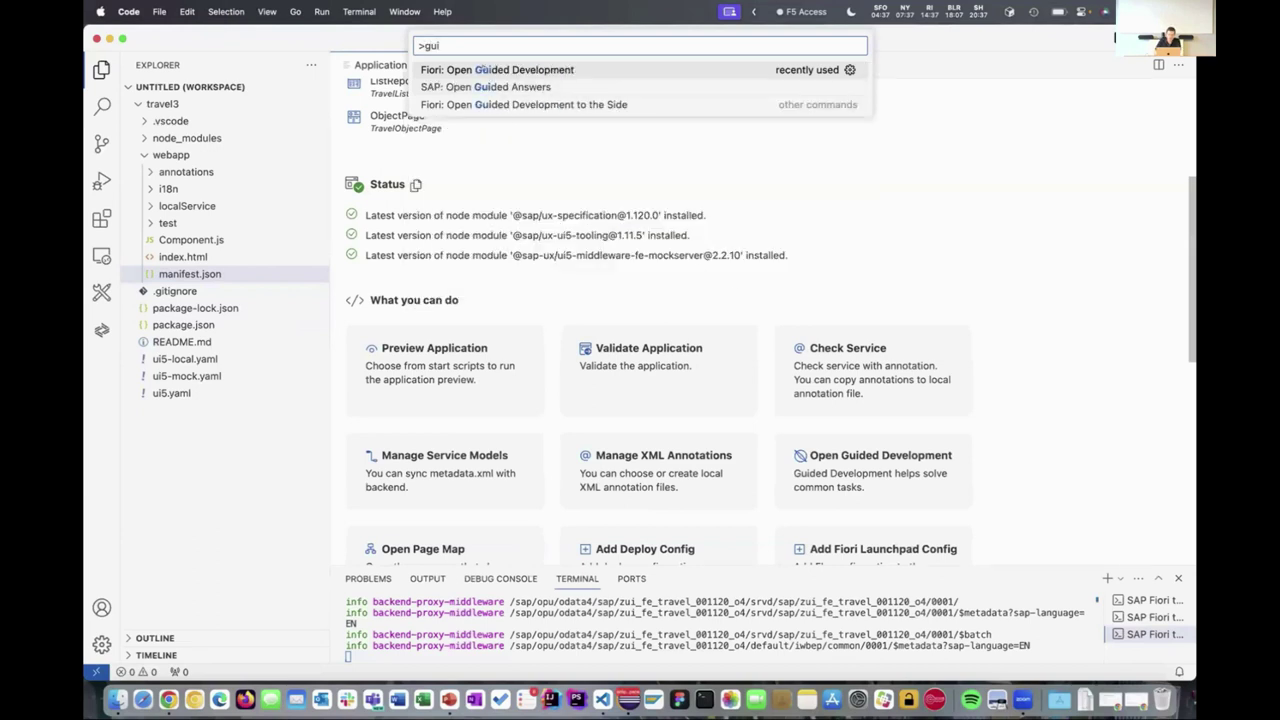
key("Return")
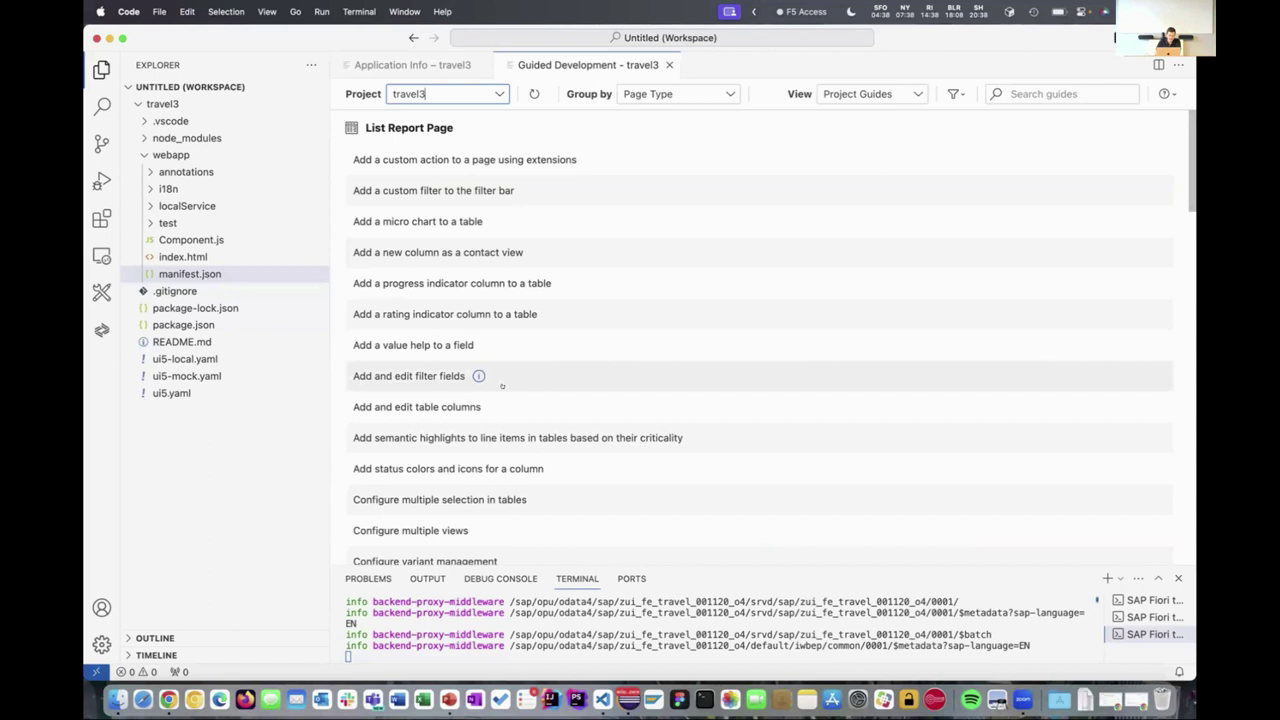
scroll(502, 385, "down", 3)
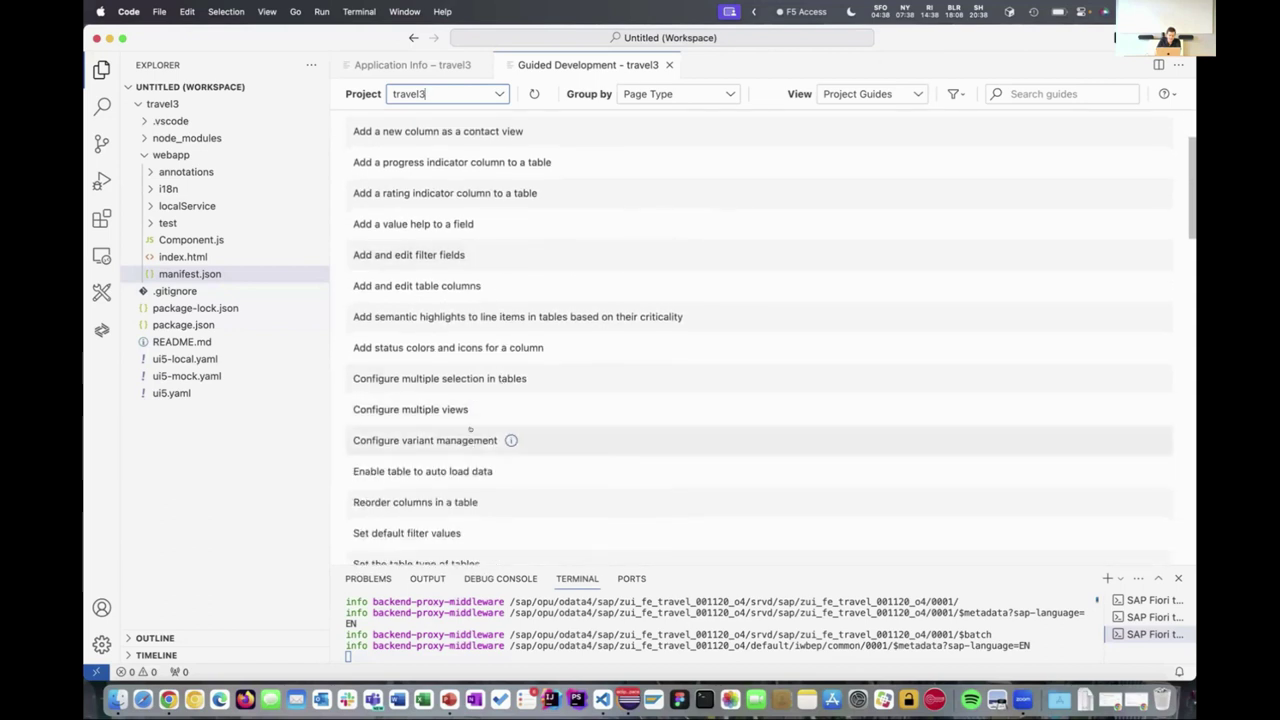
left_click(452, 402)
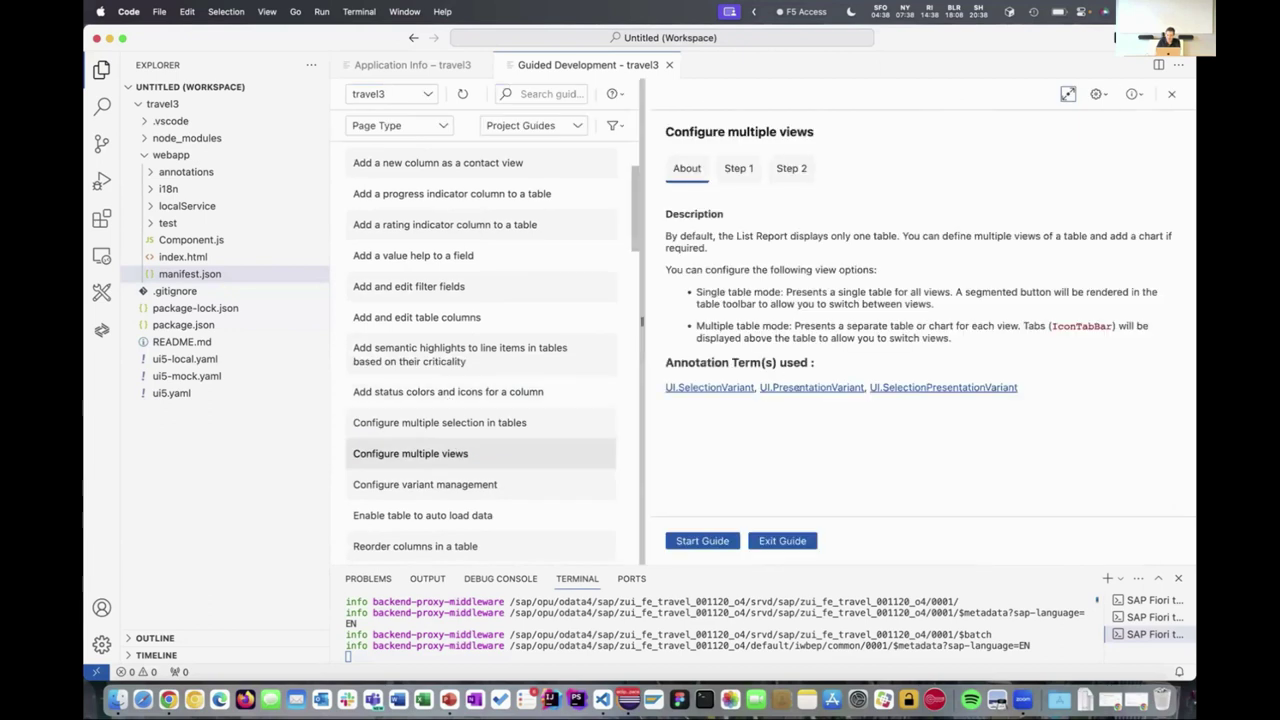
left_click(720, 541)
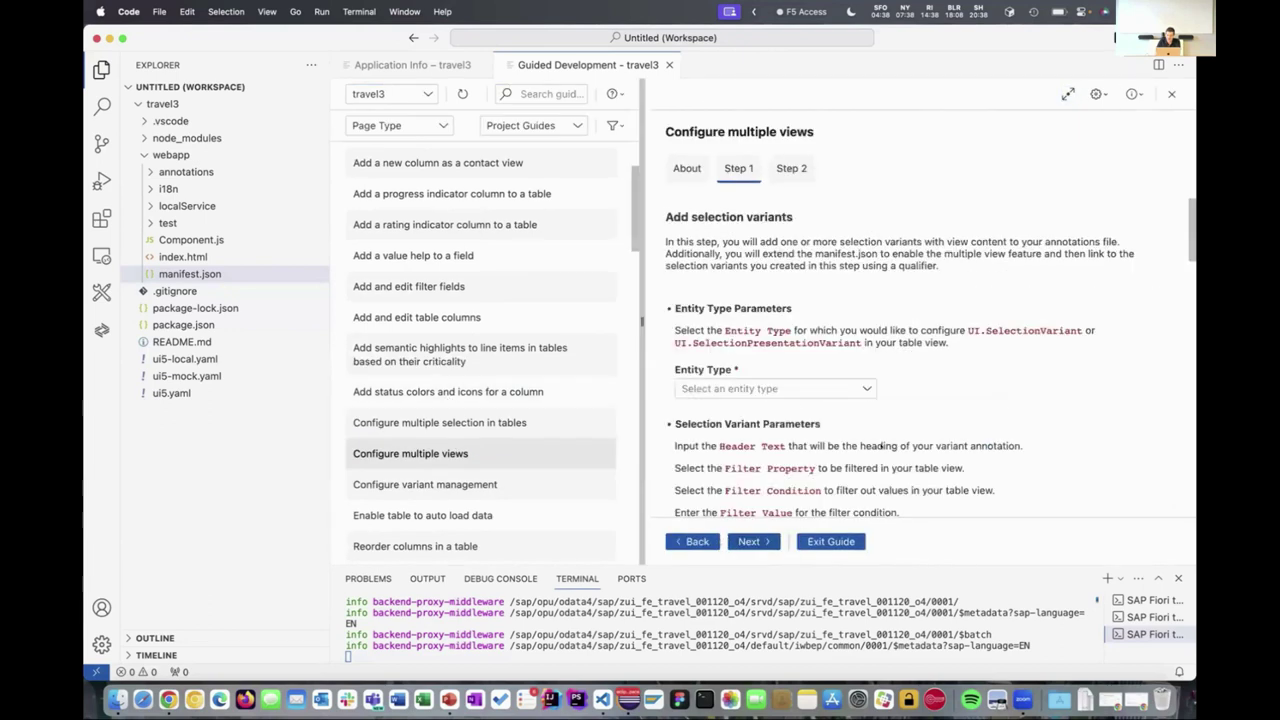
Step: Examine Step 1 of the guide, including its selection variant parameters, view settings, view generation options and annotation.xml snippet
scroll(1004, 407, "down", 3)
left_click(866, 272)
left_click(923, 304)
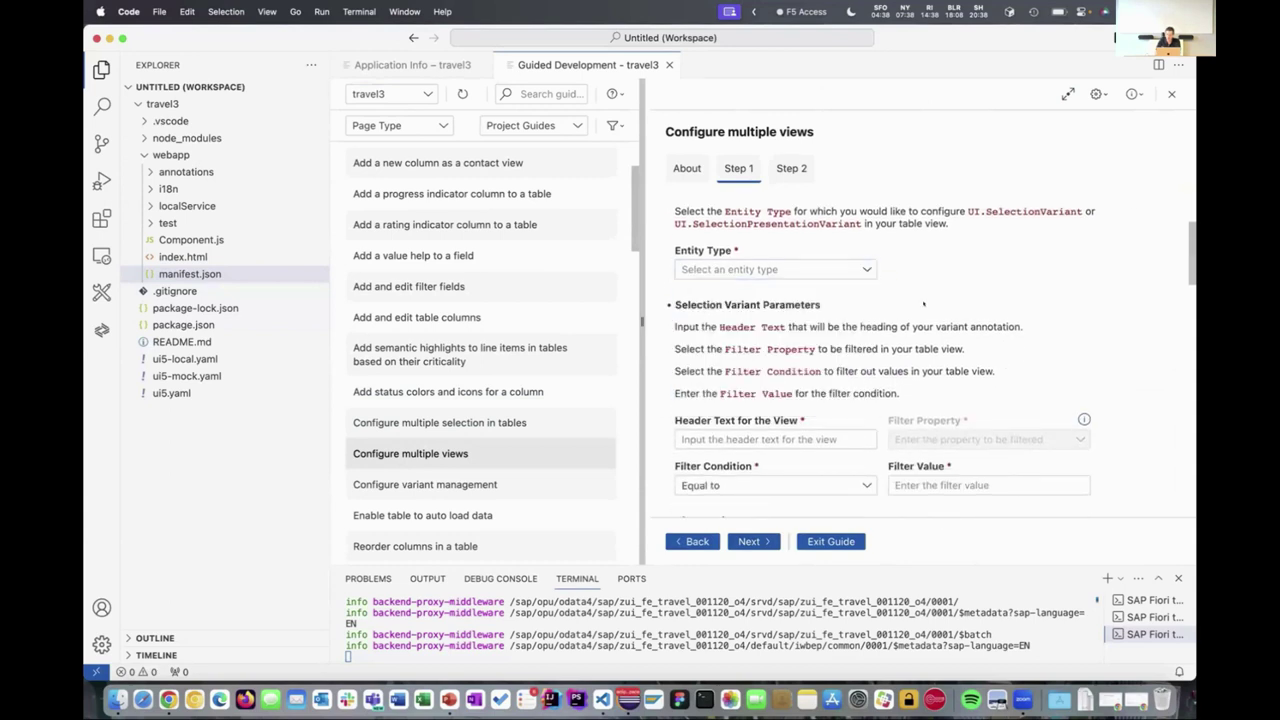
scroll(885, 330, "down", 3)
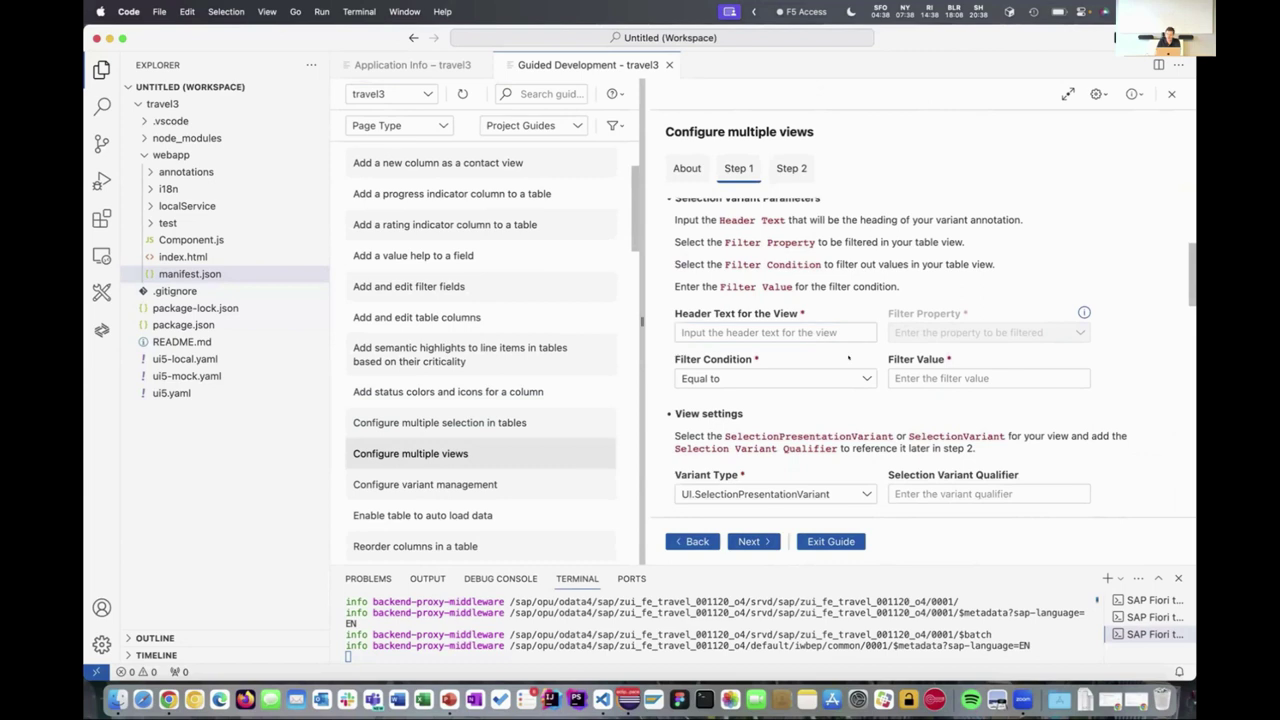
scroll(848, 357, "down", 12)
scroll(850, 358, "down", 5)
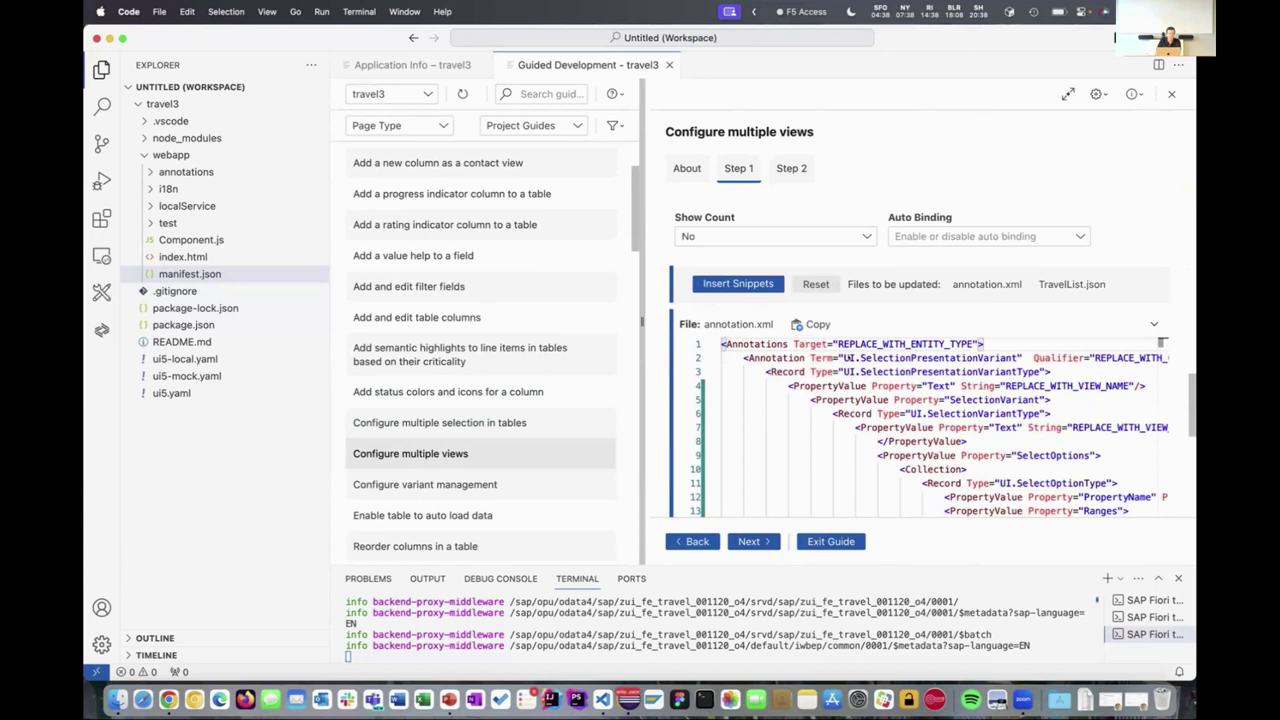
scroll(848, 357, "up", 6)
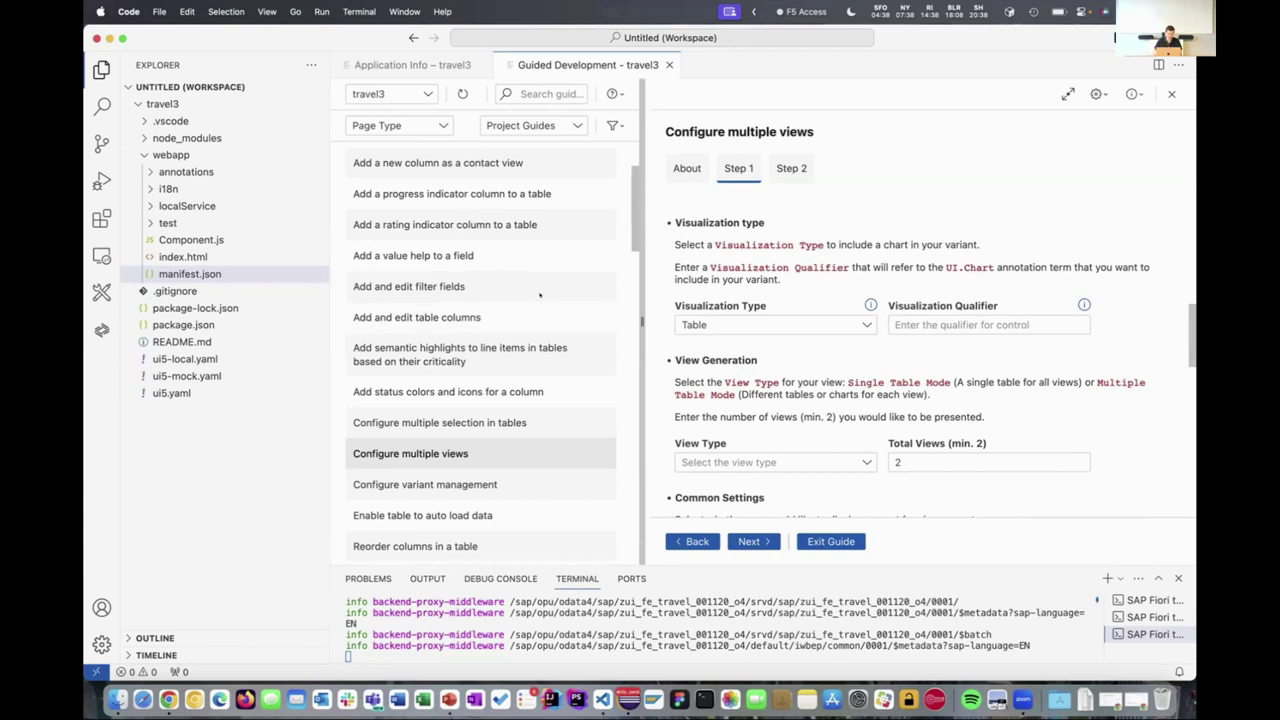
Step: Switch to Chrome and examine the README of the abap-platform-fiori-feature-showcase repository on GitHub
key("super+Tab")
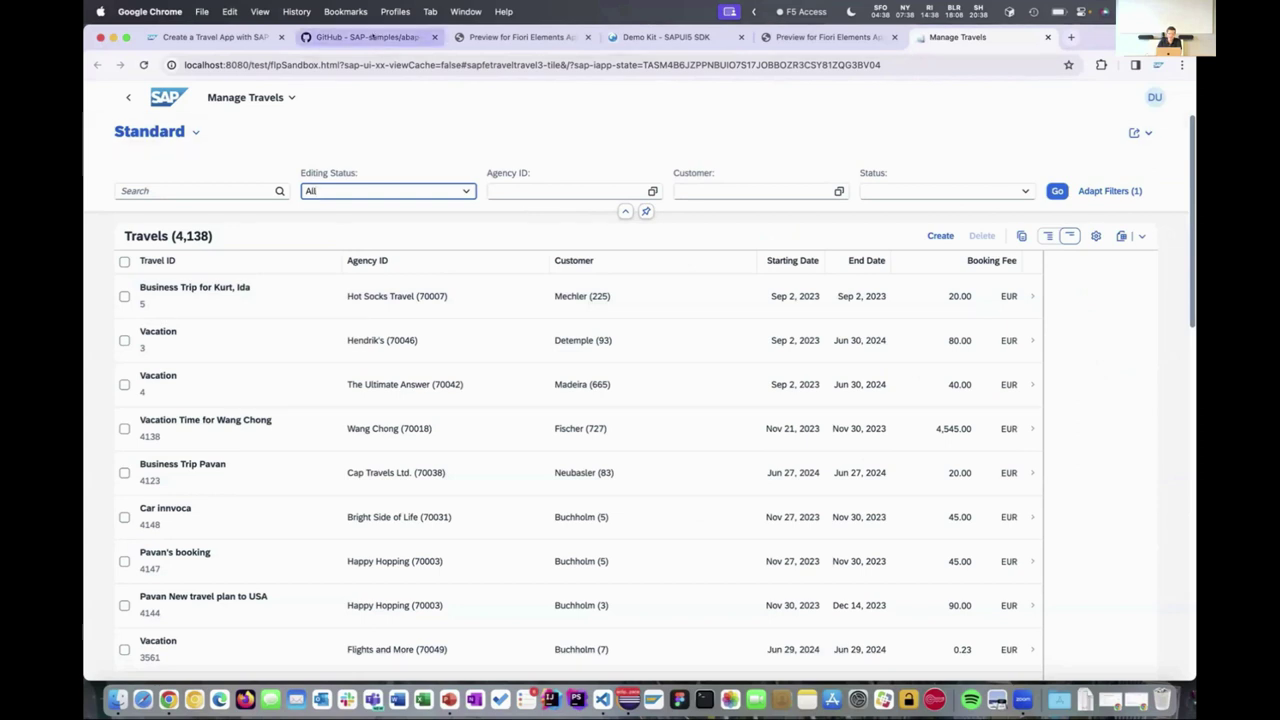
left_click(372, 37)
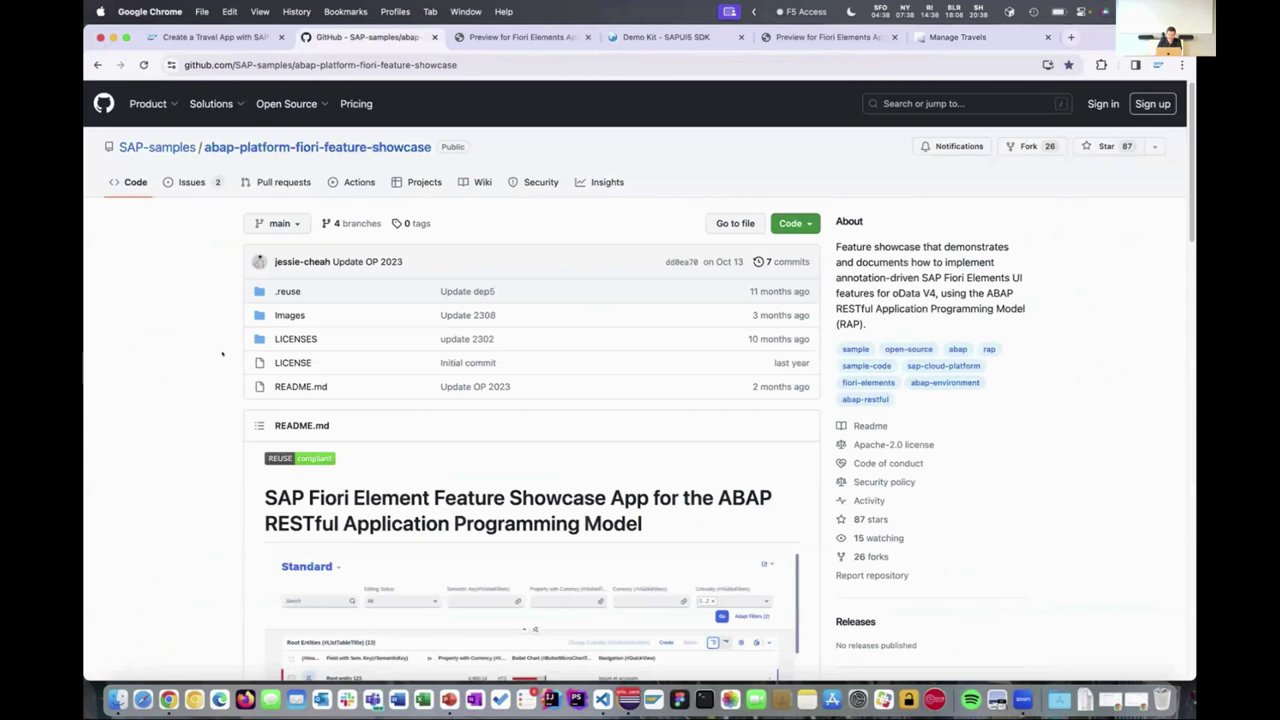
scroll(222, 353, "down", 7)
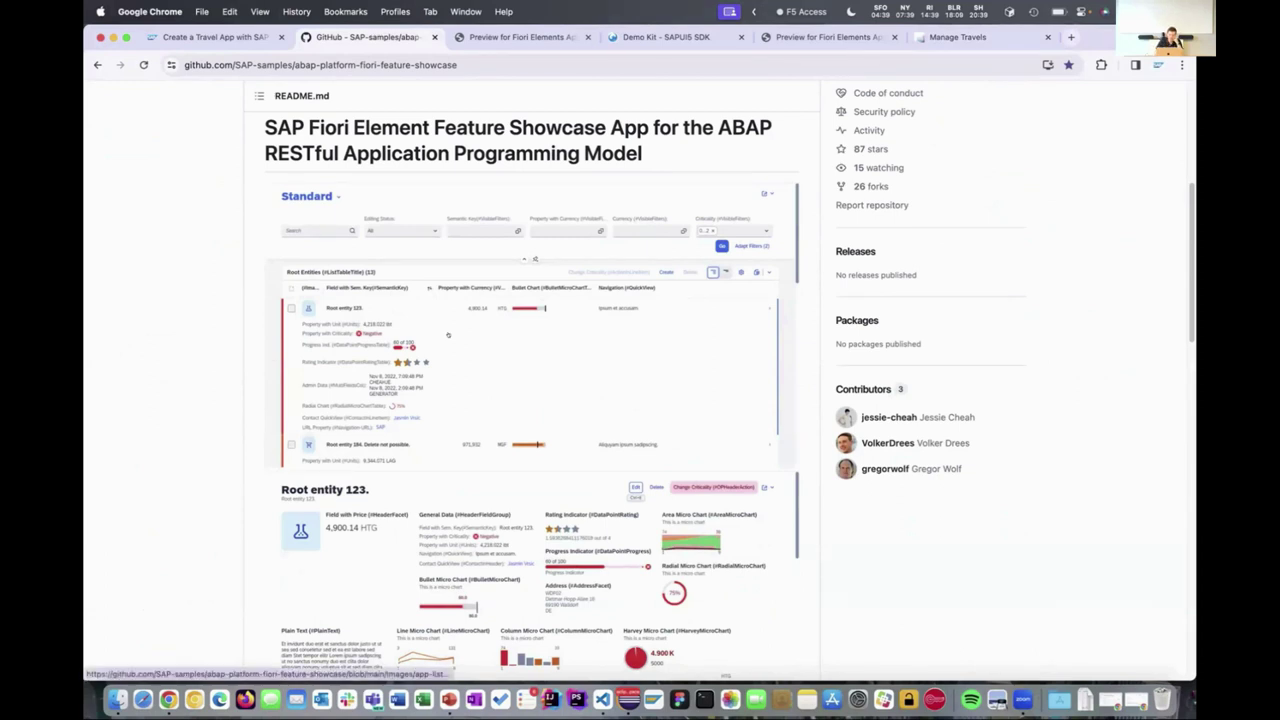
scroll(491, 369, "up", 1)
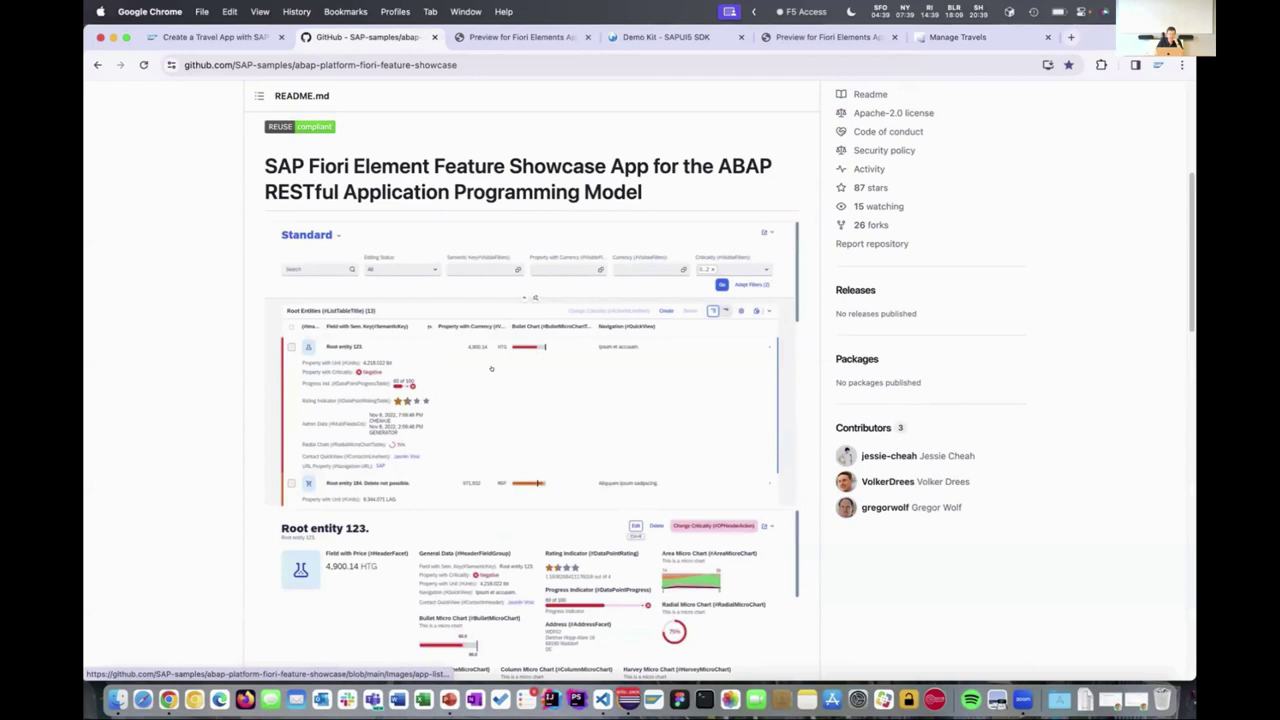
scroll(491, 369, "up", 7)
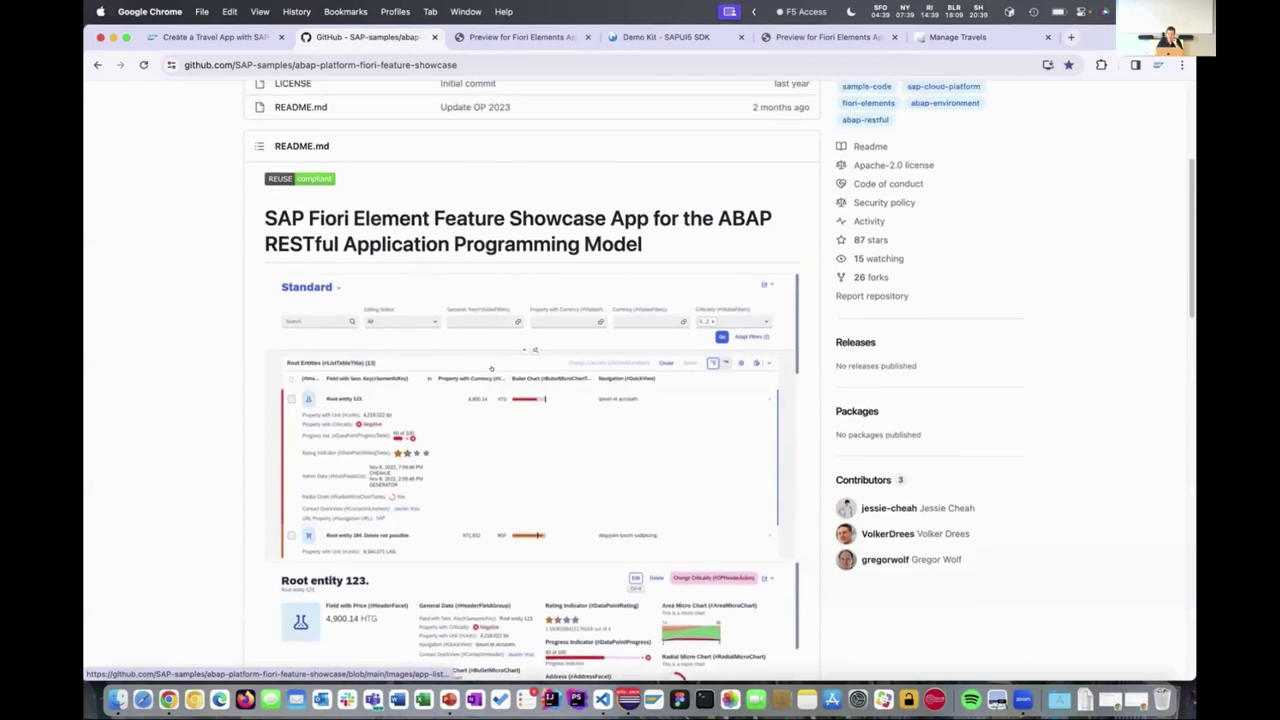
scroll(497, 373, "up", 1)
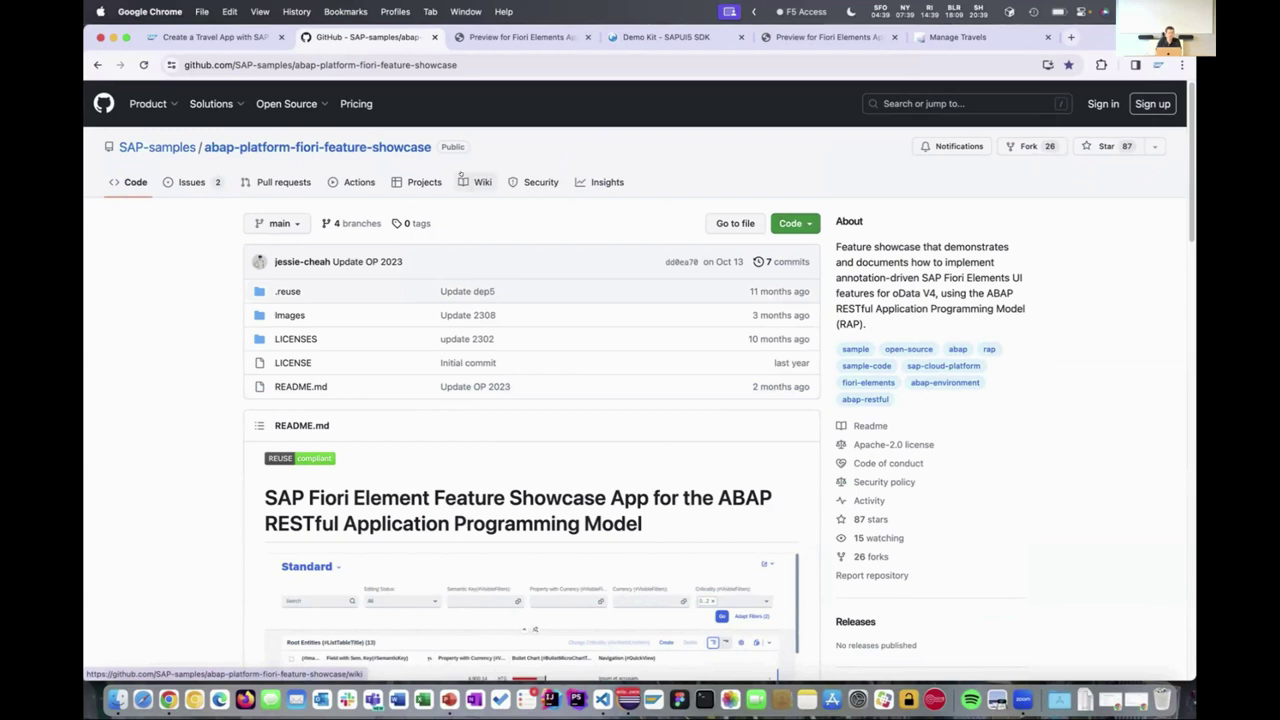
Step: Open the wiki's Feature Showcase App Guide, search it for "rating" and go to "Adding a Rating Indicator to a Table"
left_click(463, 178)
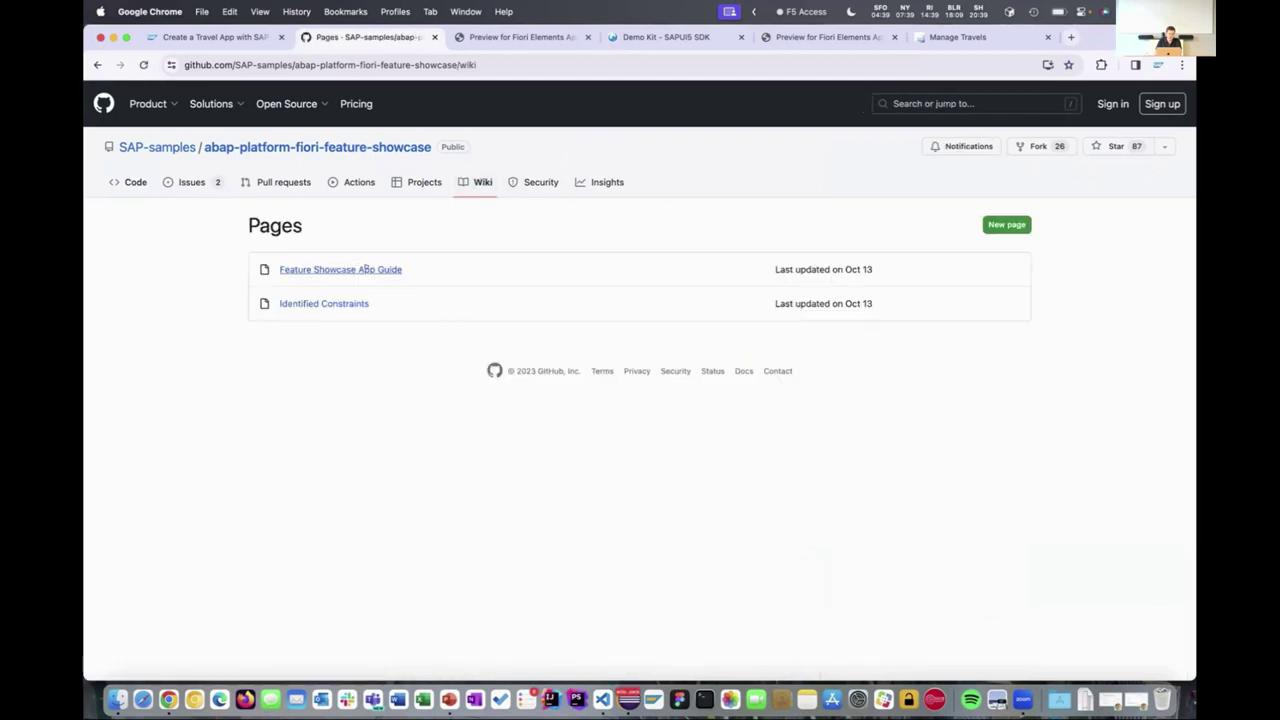
left_click(370, 269)
scroll(549, 499, "down", 5)
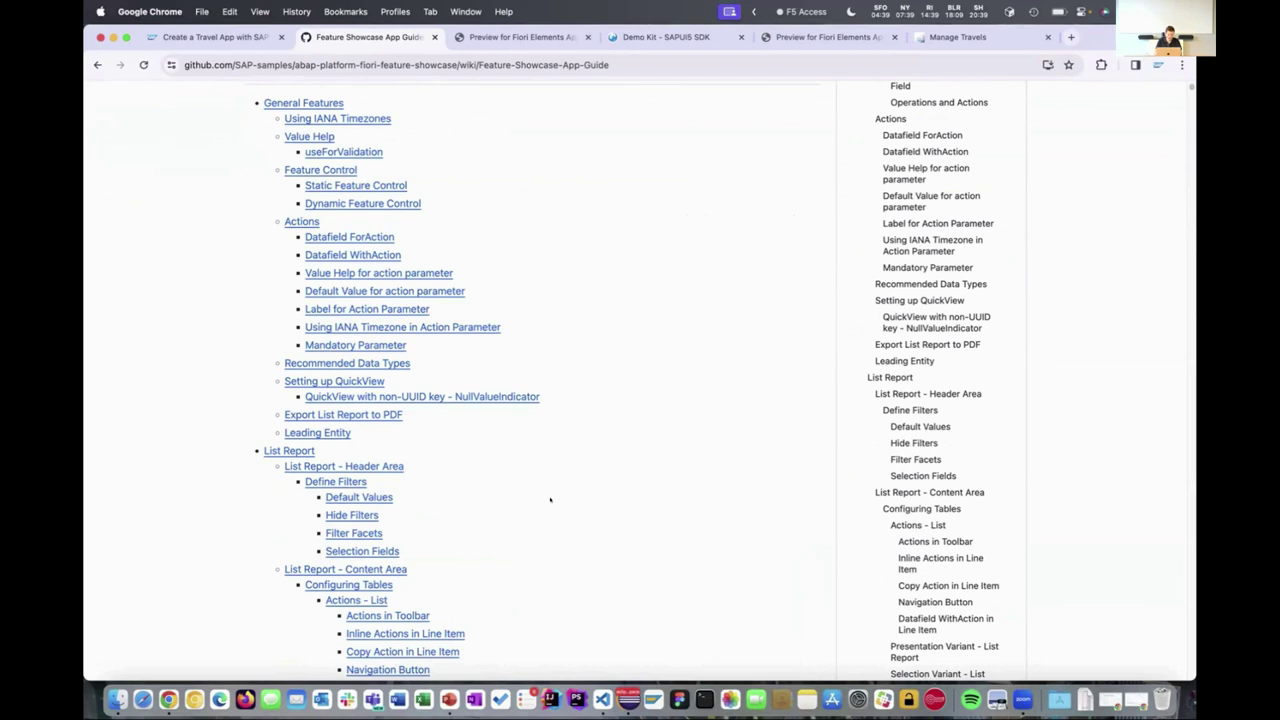
key("super+f")
type("rating")
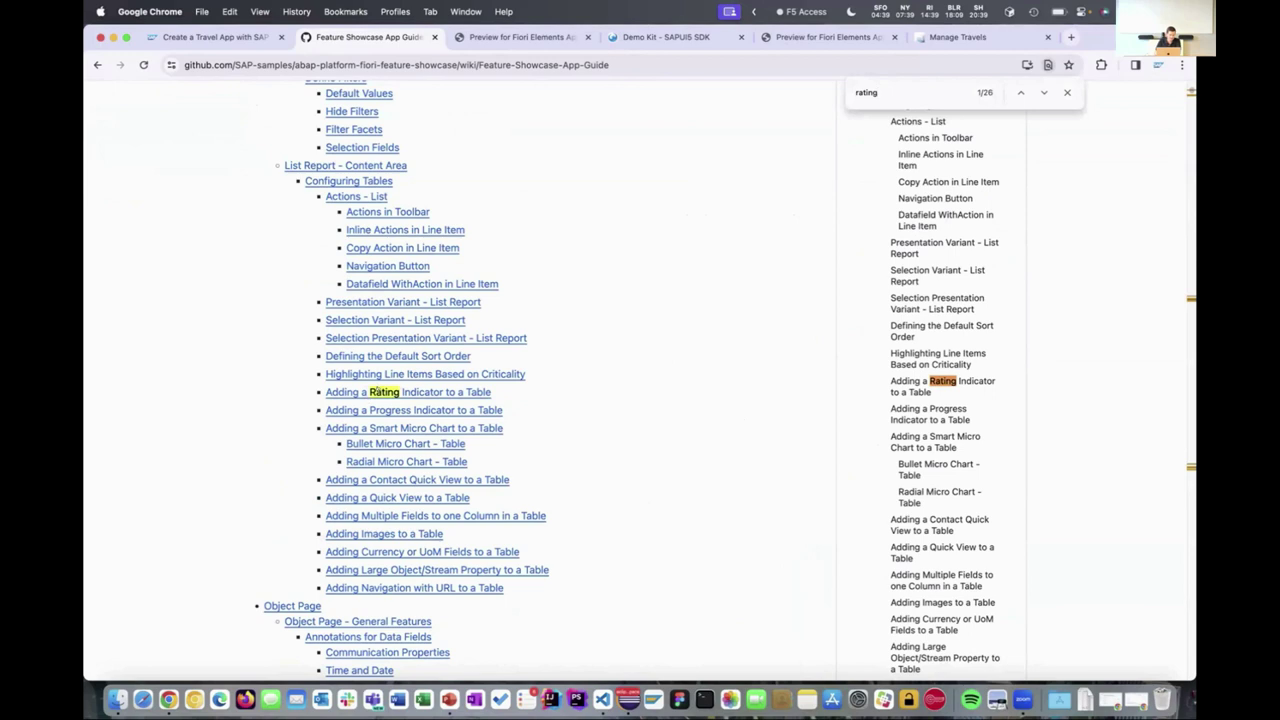
left_click(381, 391)
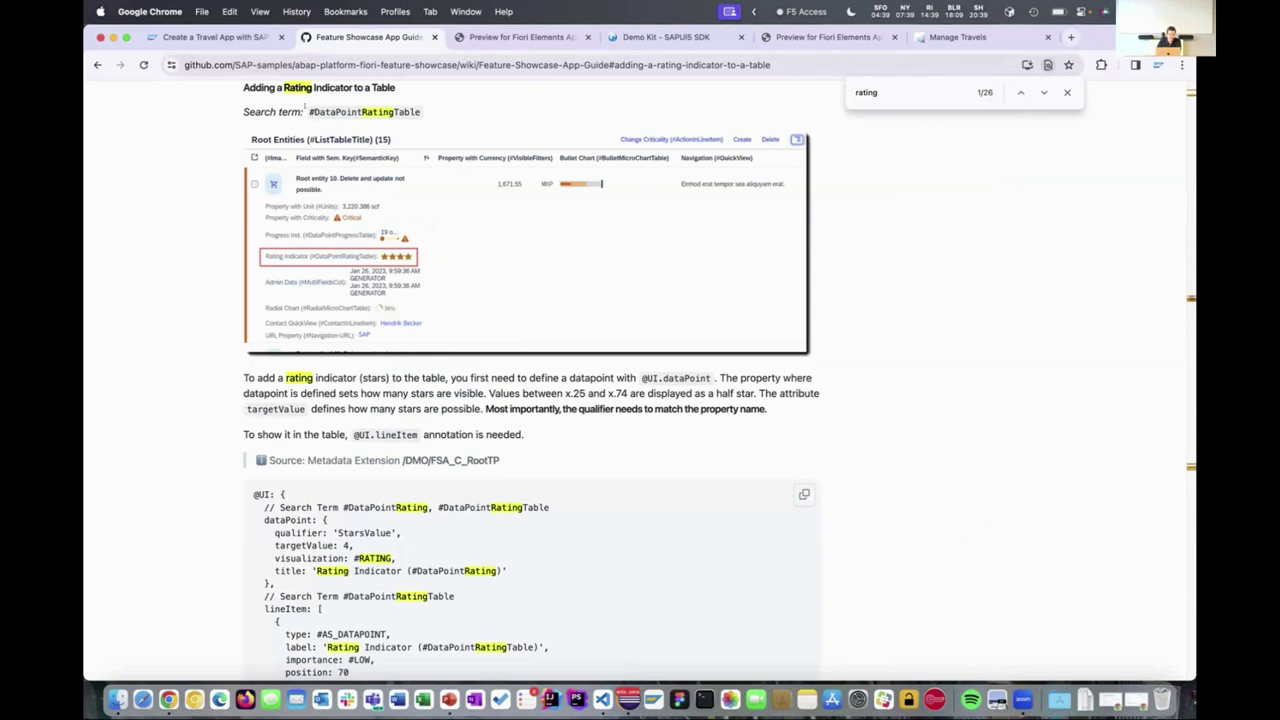
left_click_drag(306, 108, 419, 112)
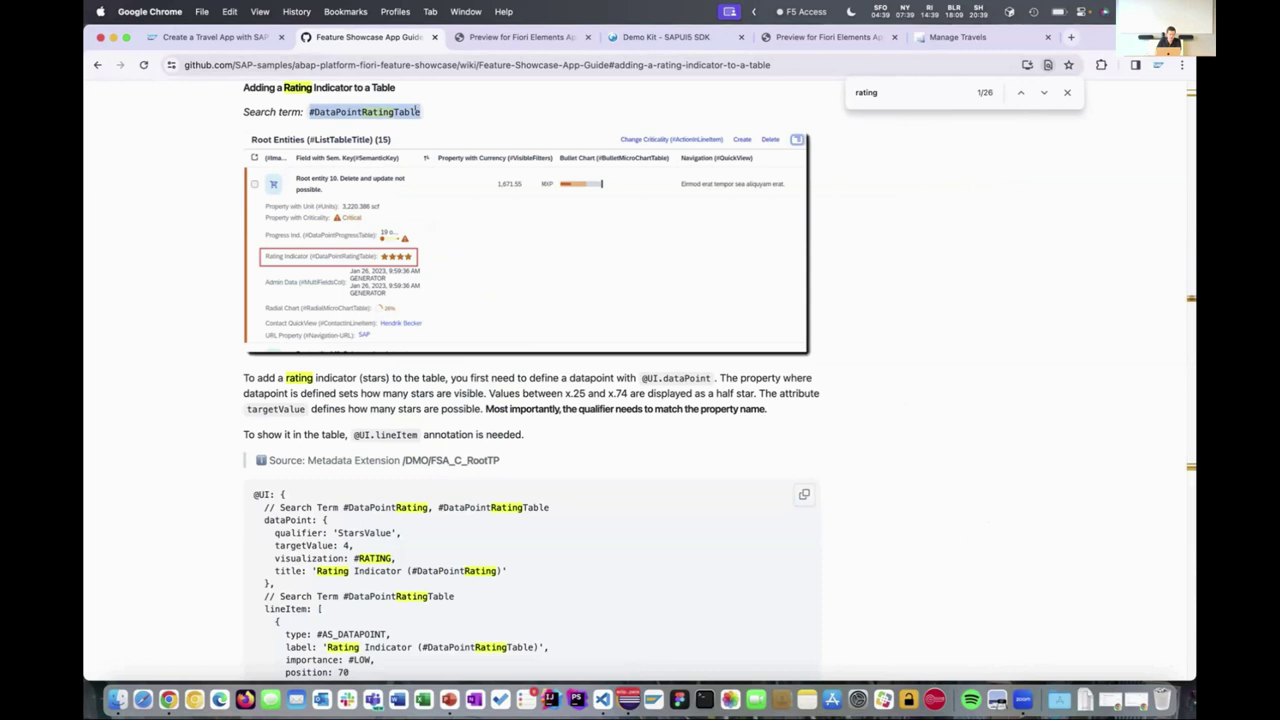
scroll(500, 549, "down", 5)
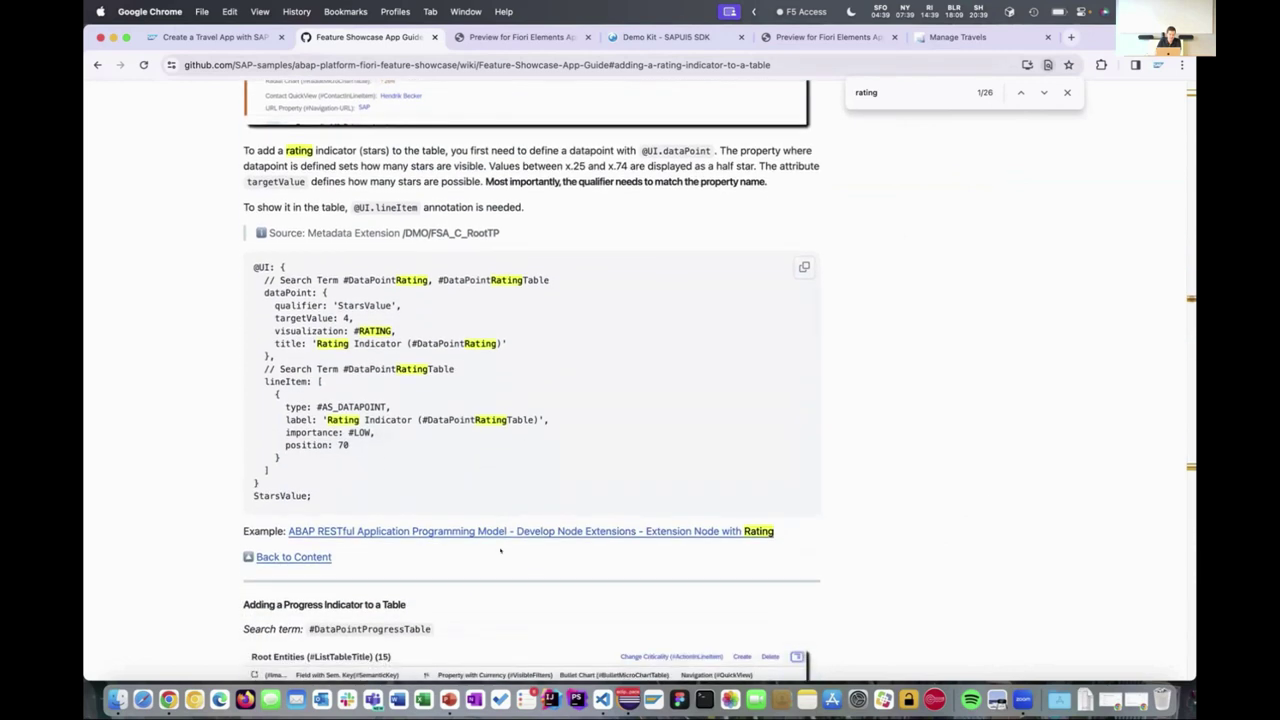
scroll(425, 480, "up", 1)
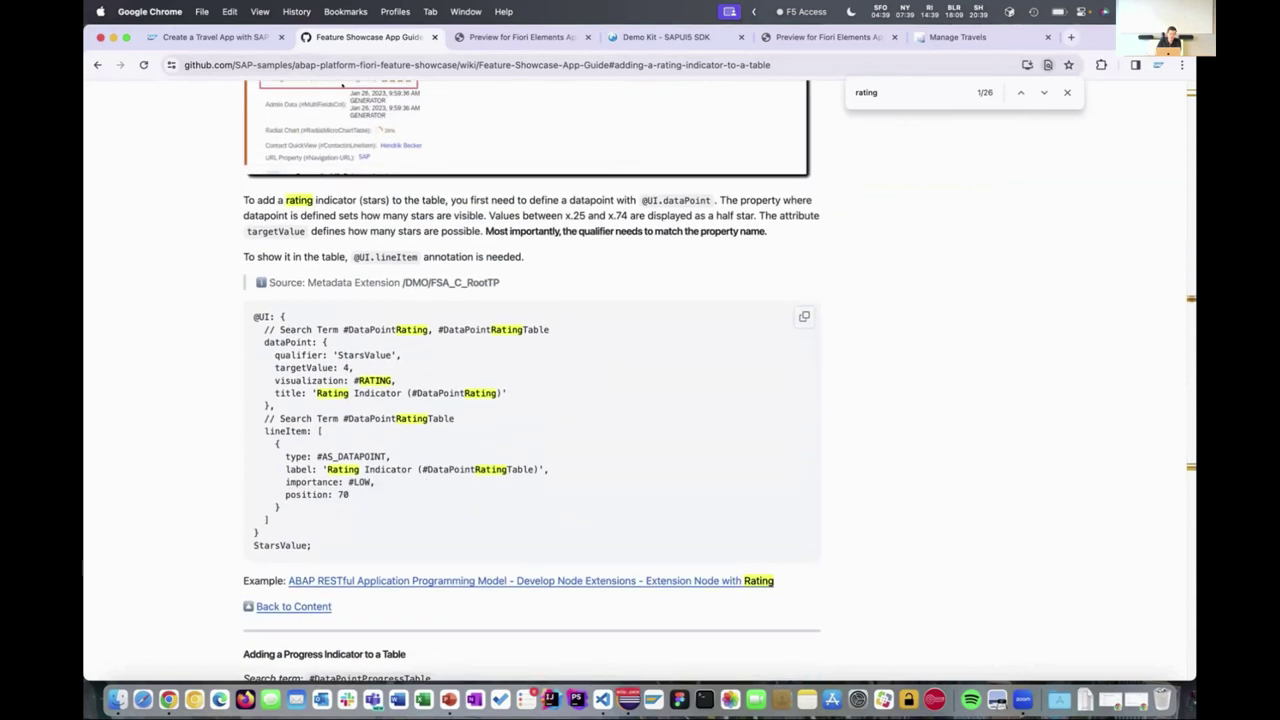
scroll(428, 383, "up", 1)
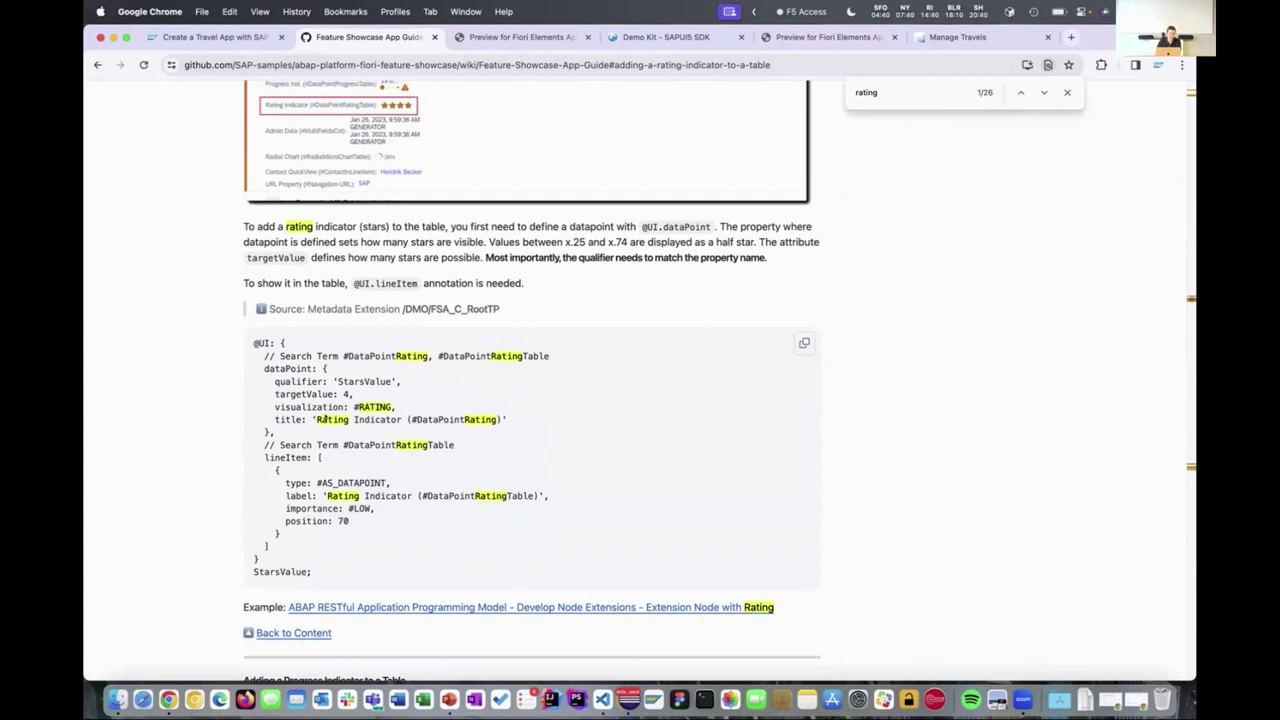
Step: Go to the feature showcase preview, show full row details in the Root Entities table and examine the annotated fields
left_click(520, 37)
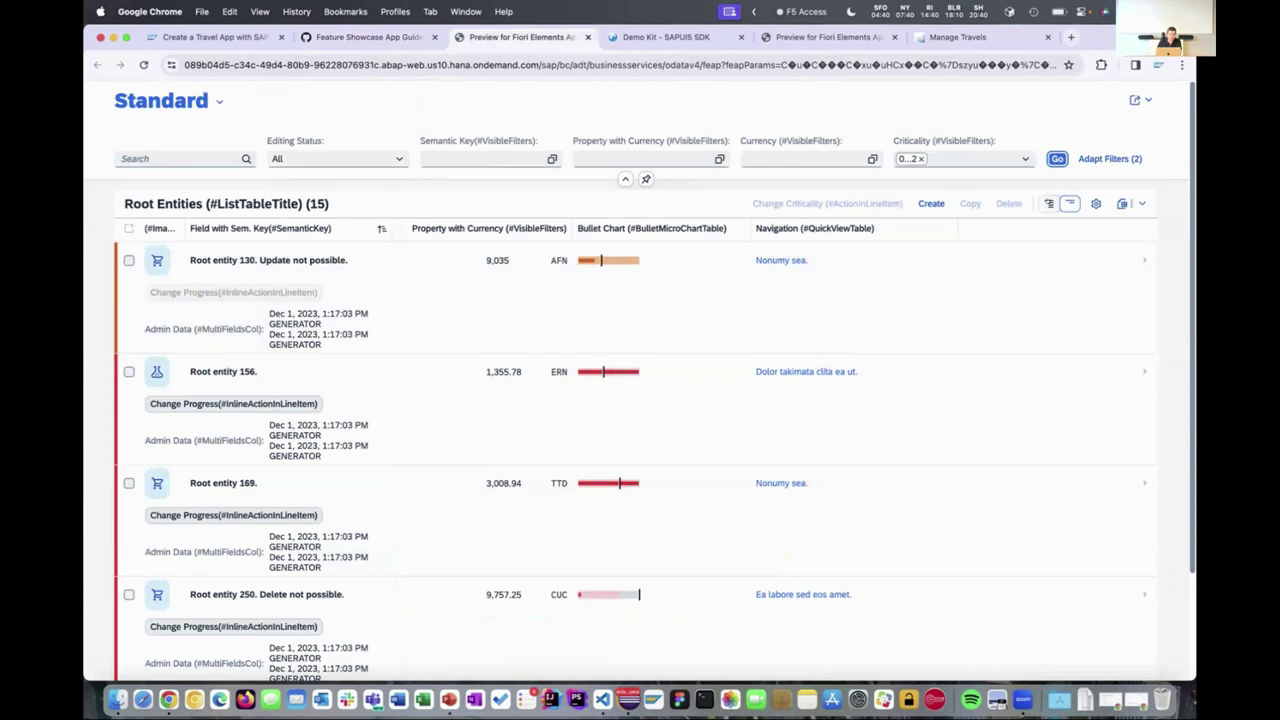
left_click(1048, 203)
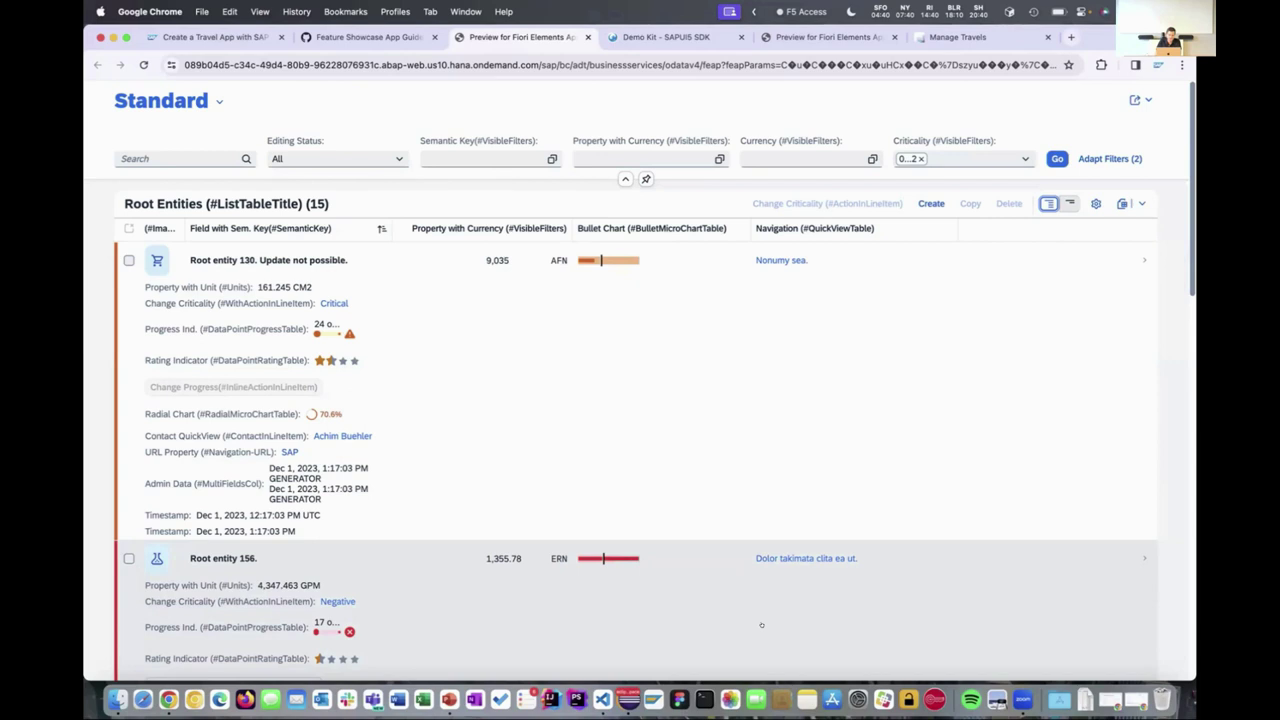
scroll(502, 398, "down", 2)
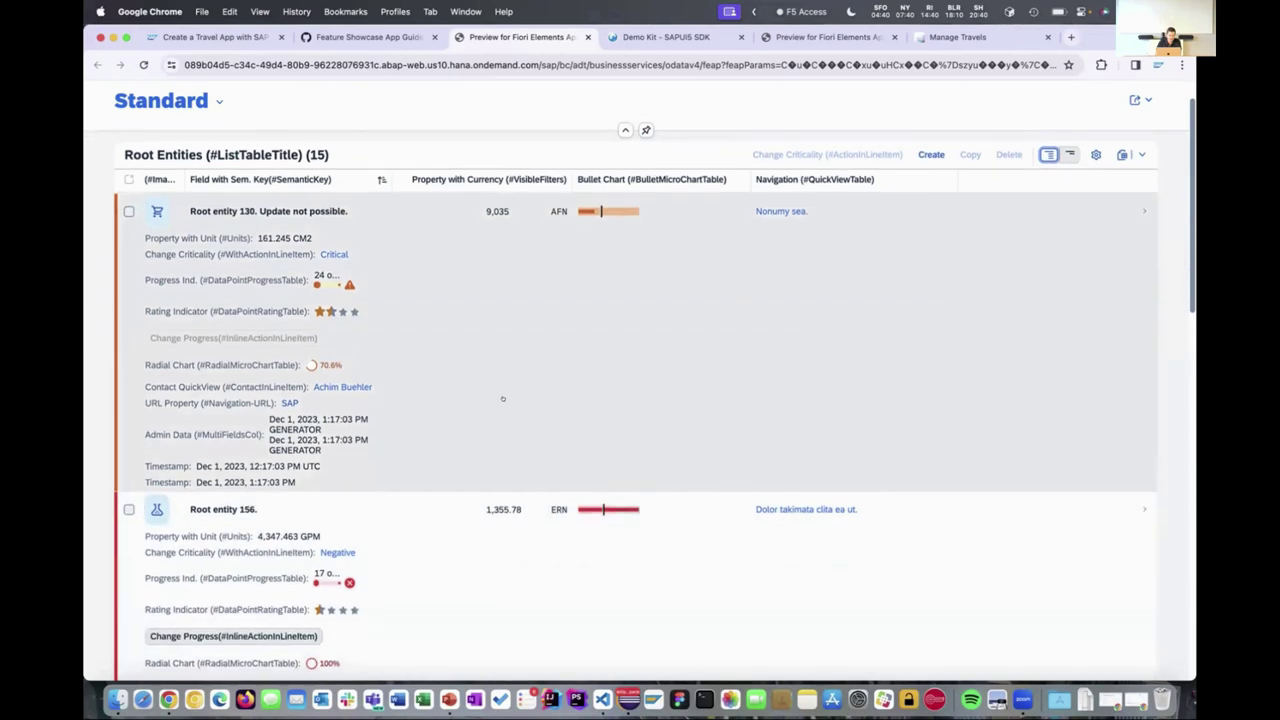
scroll(460, 500, "down", 3)
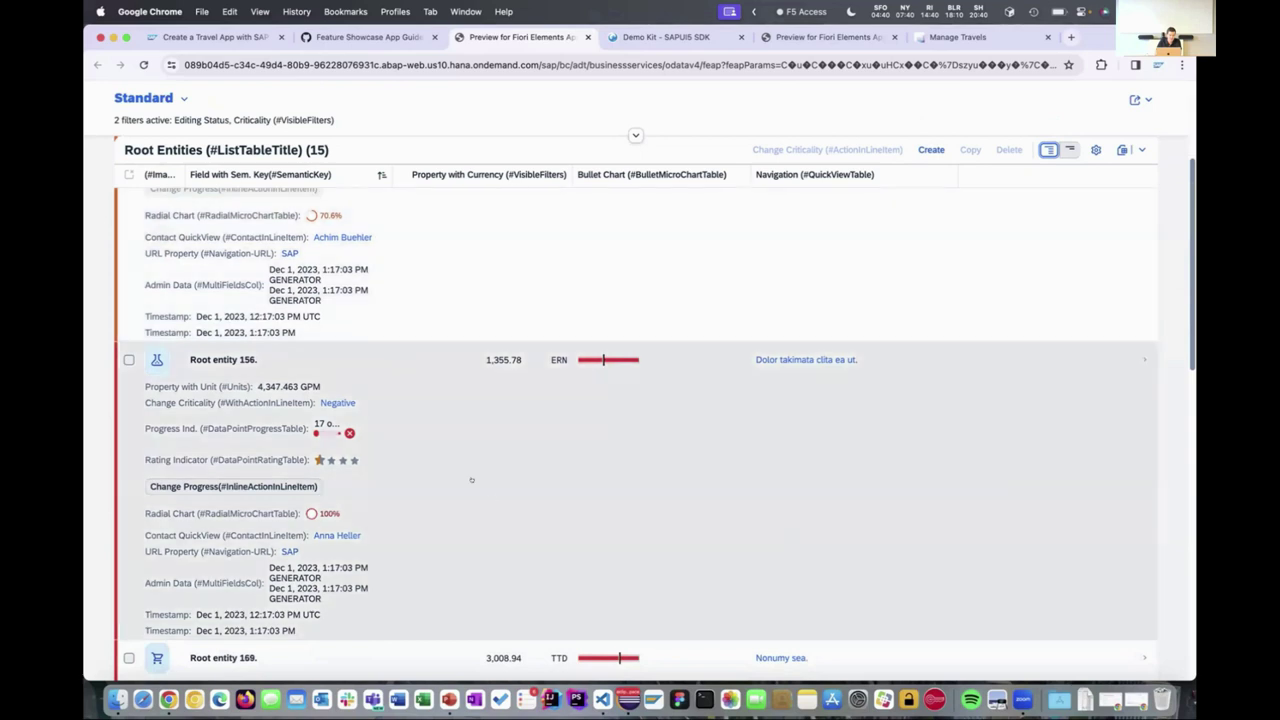
scroll(490, 500, "down", 3)
scroll(490, 500, "down", 1)
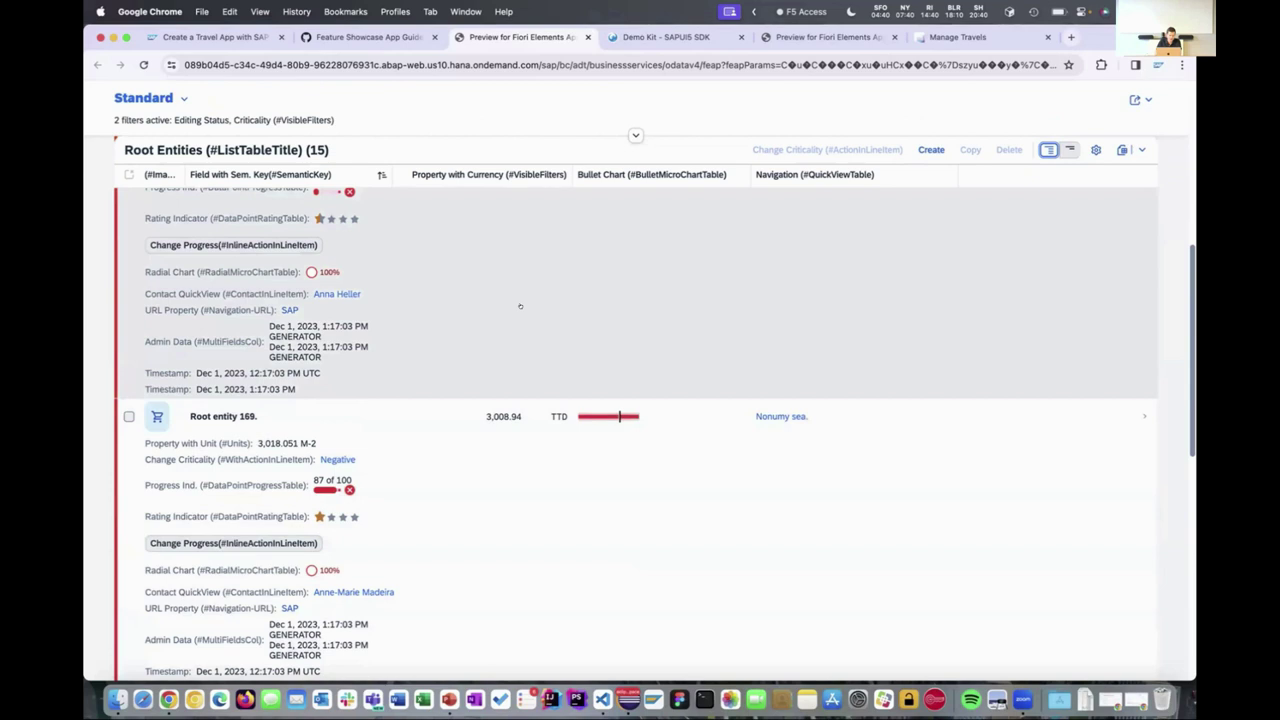
scroll(520, 306, "up", 6)
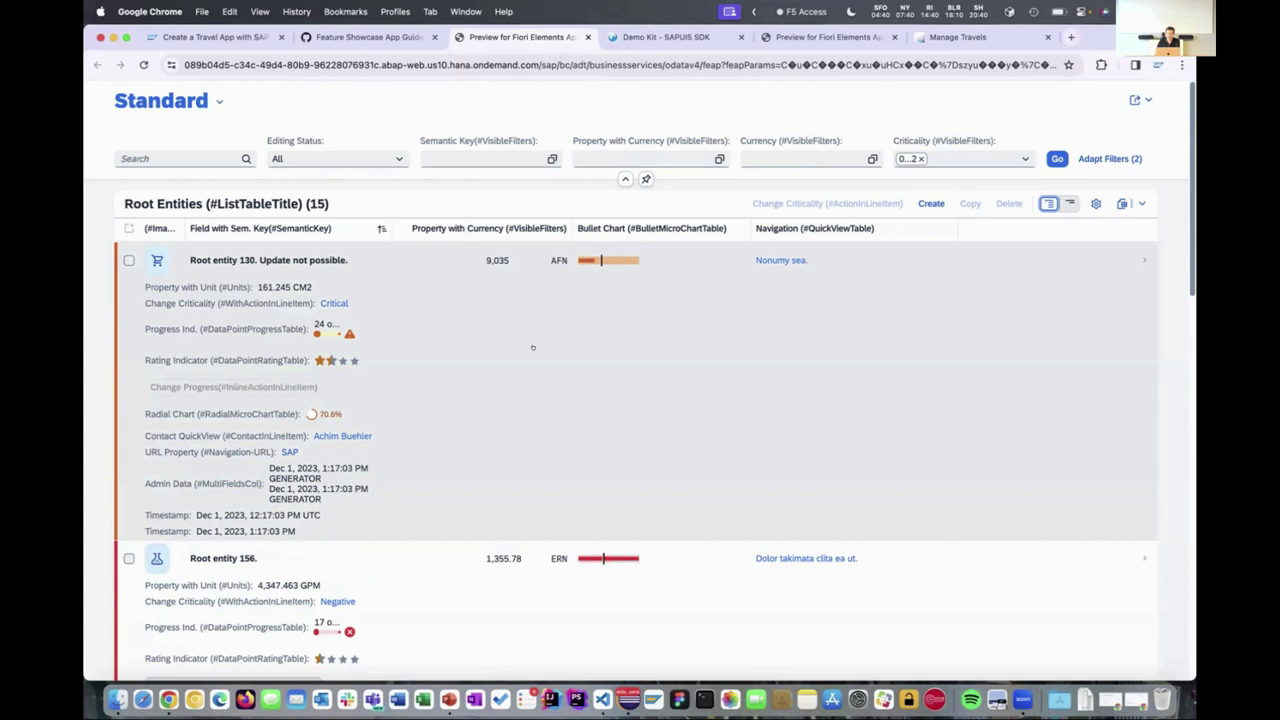
Step: Open the object page of Root entity 130 and examine its header facets, micro charts, child entities, side effects and data types sections
left_click(505, 436)
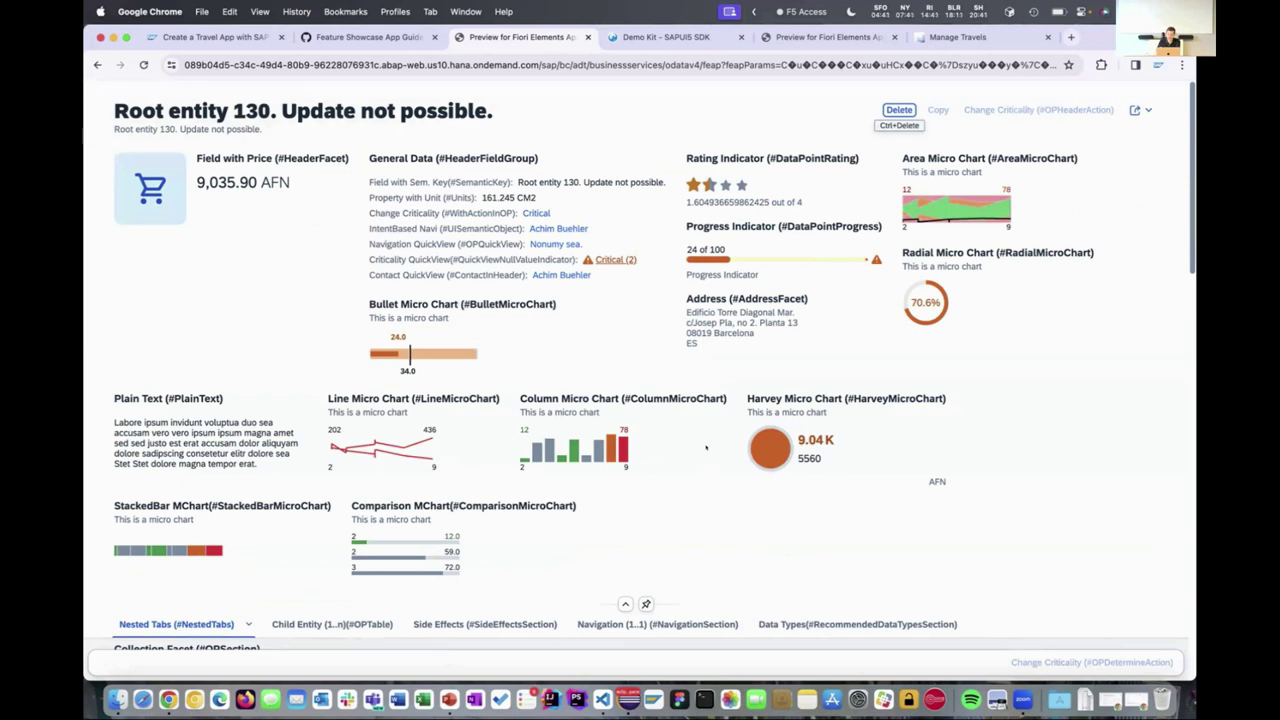
scroll(706, 447, "down", 5)
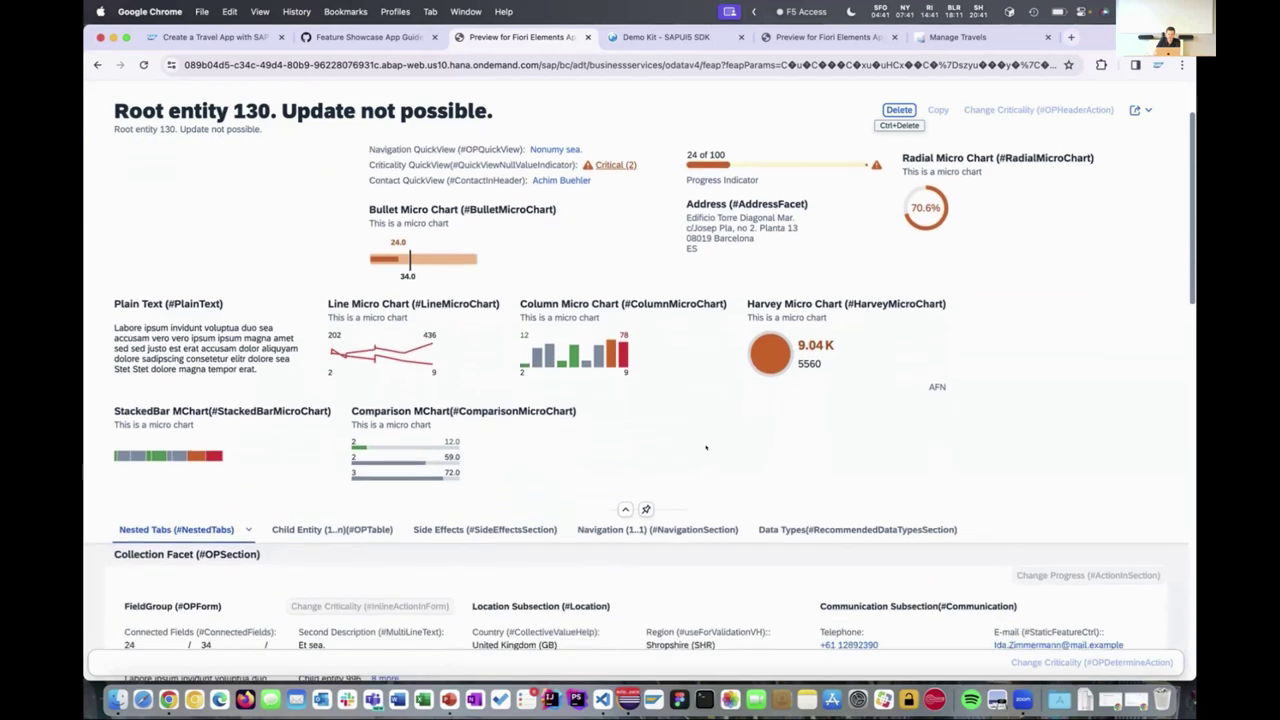
scroll(706, 447, "down", 5)
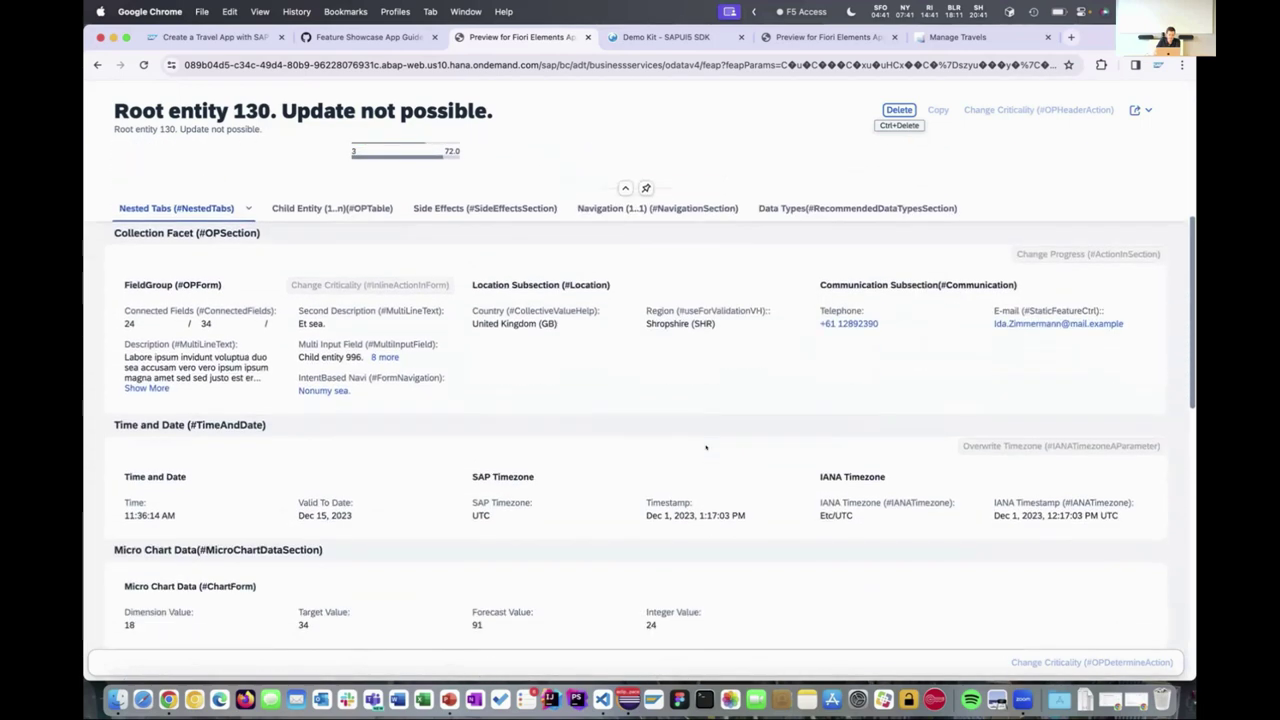
scroll(706, 447, "down", 4)
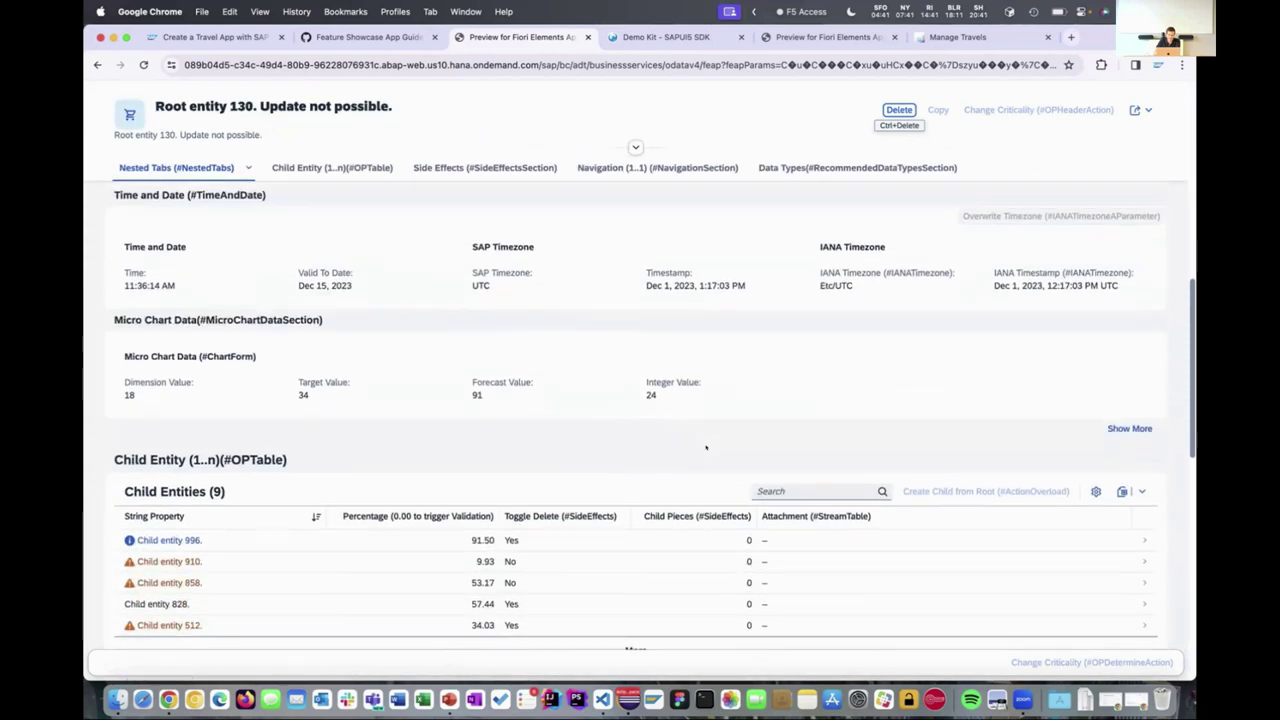
scroll(706, 447, "up", 1)
scroll(706, 447, "down", 4)
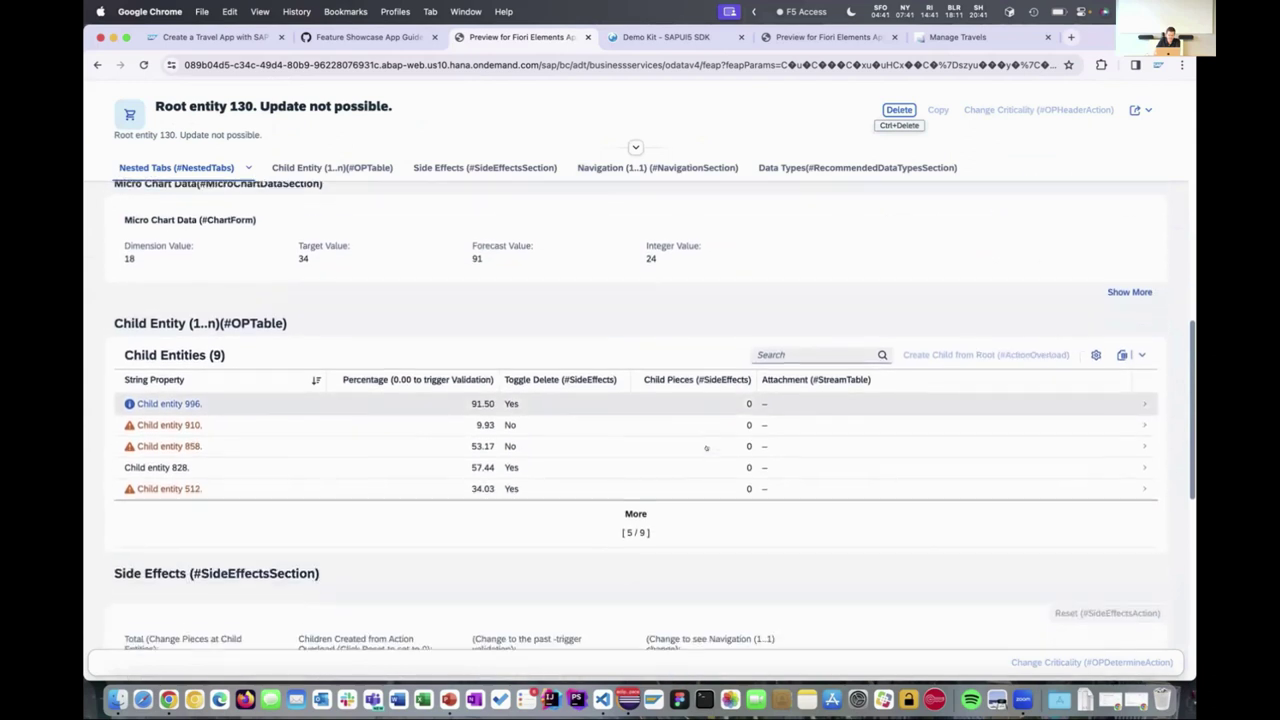
scroll(706, 447, "down", 3)
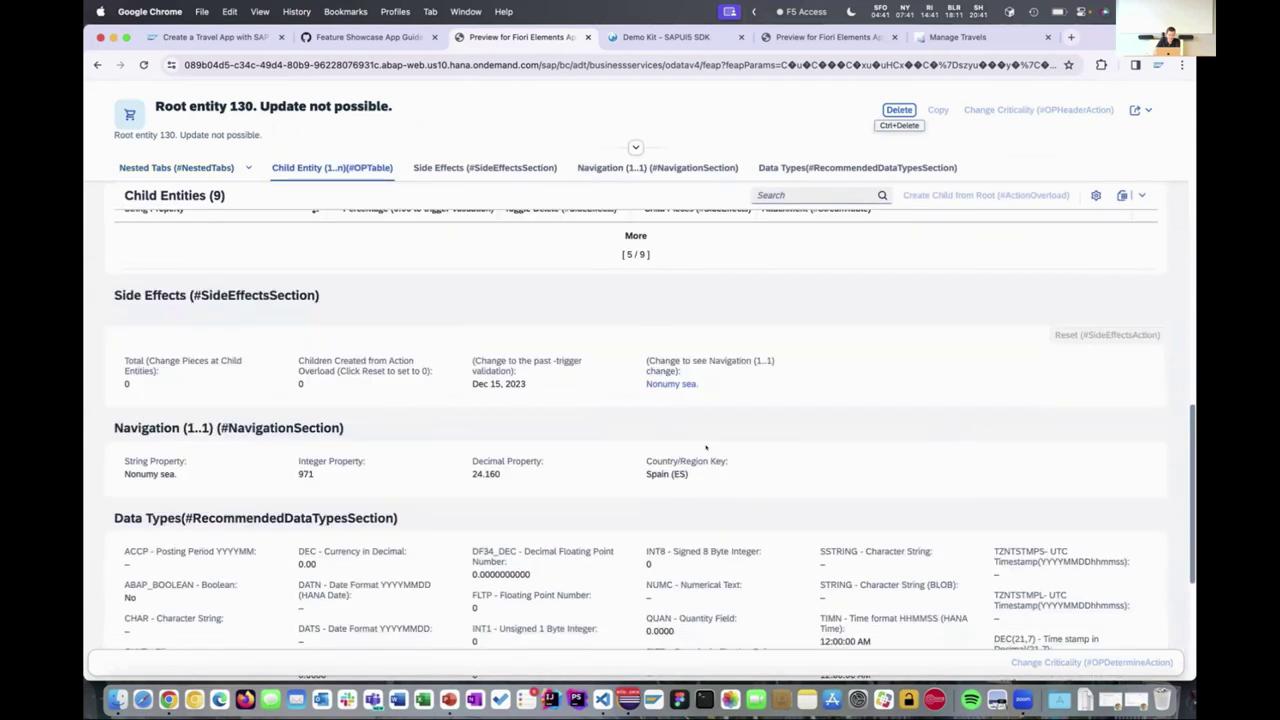
scroll(706, 447, "down", 2)
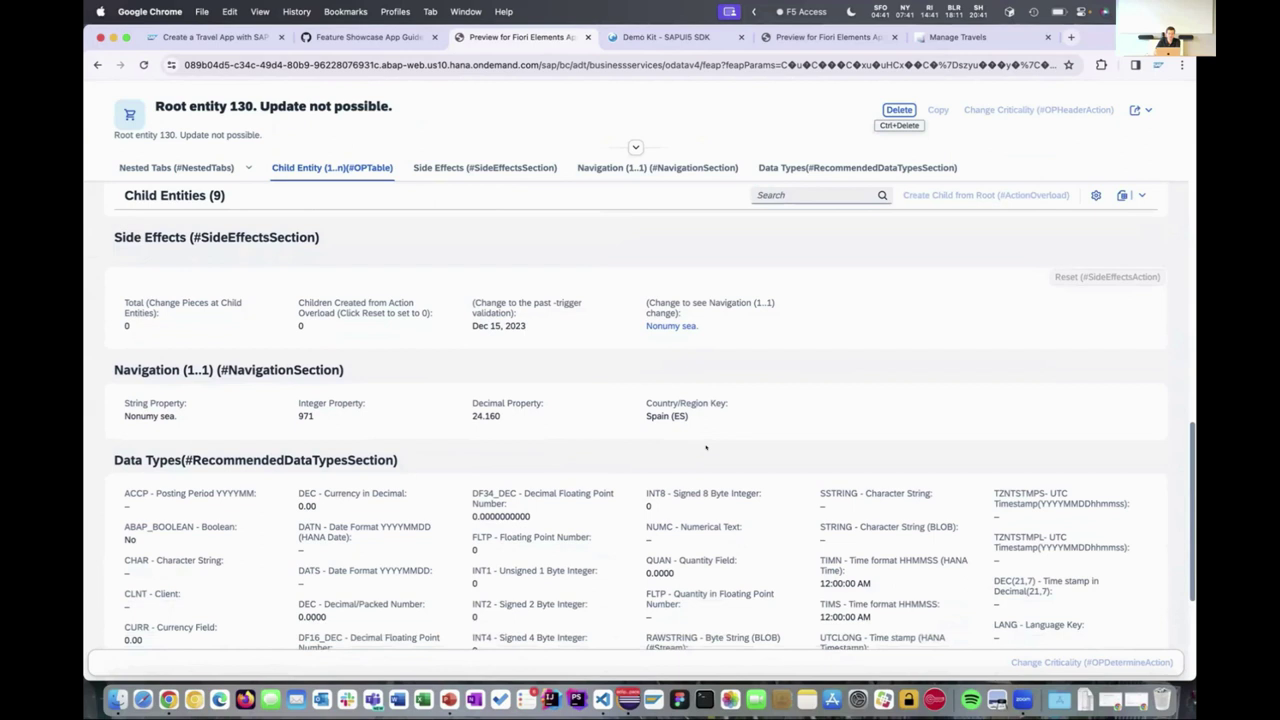
scroll(706, 447, "down", 2)
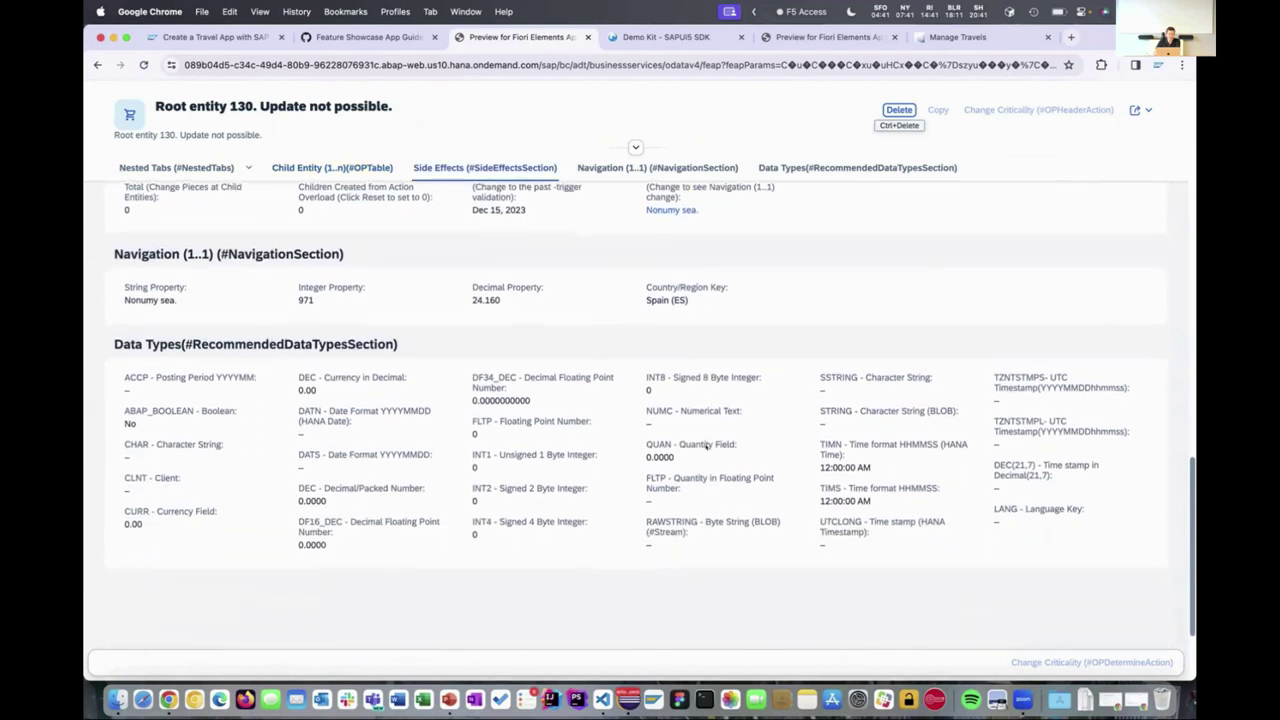
scroll(706, 447, "up", 1)
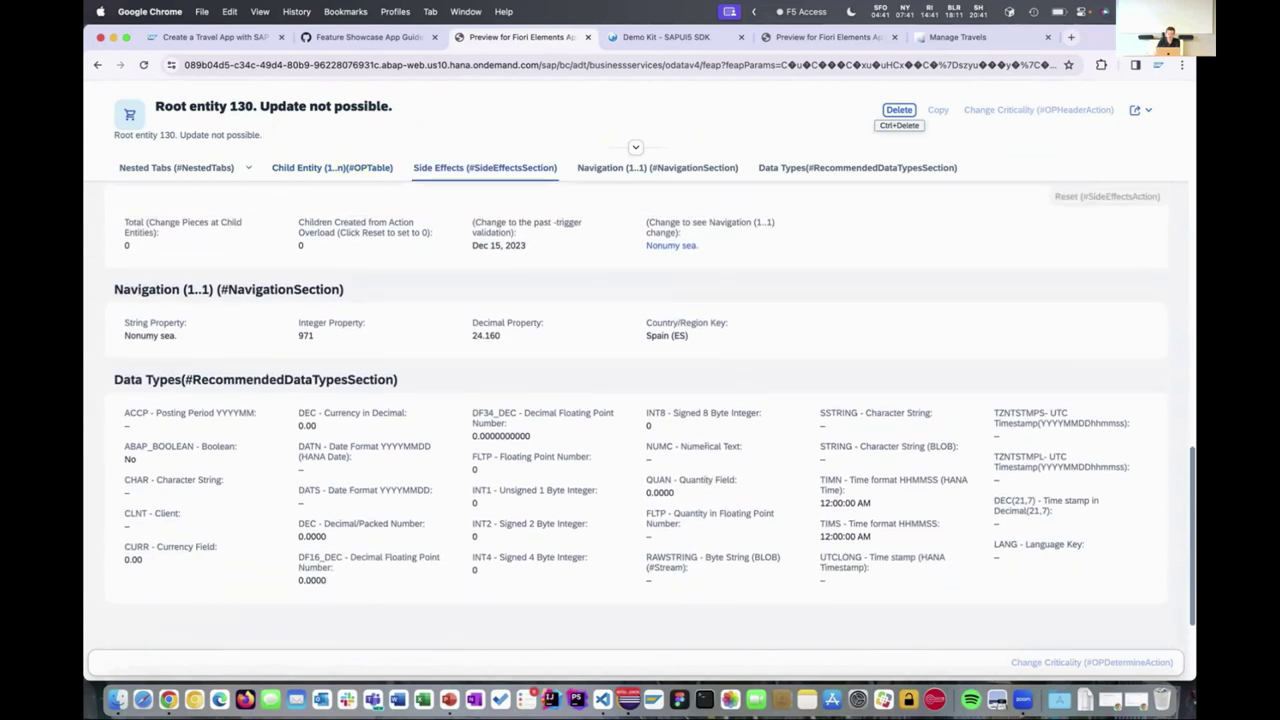
Step: Open "Developing Apps with SAP Fiori Elements" in the UI5 Demo Kit documentation and examine its Tools and Tutorials, Courses, and Blogs resources
left_click(642, 36)
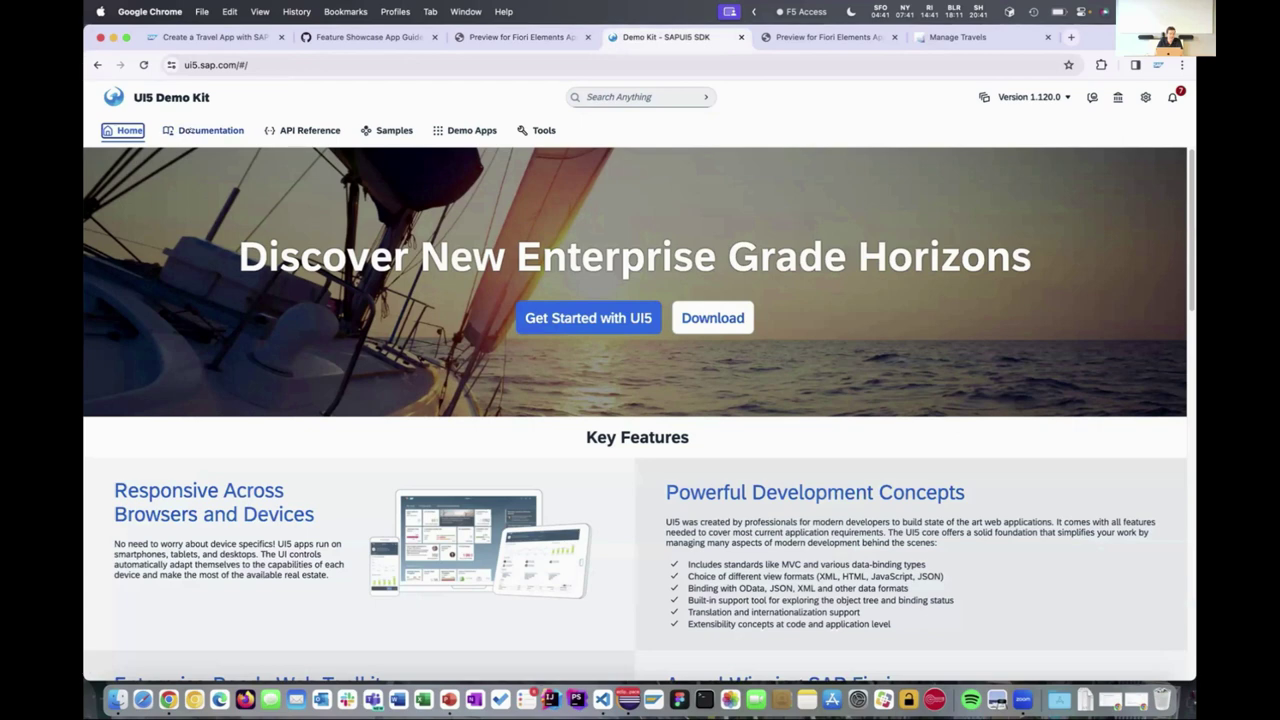
left_click(183, 131)
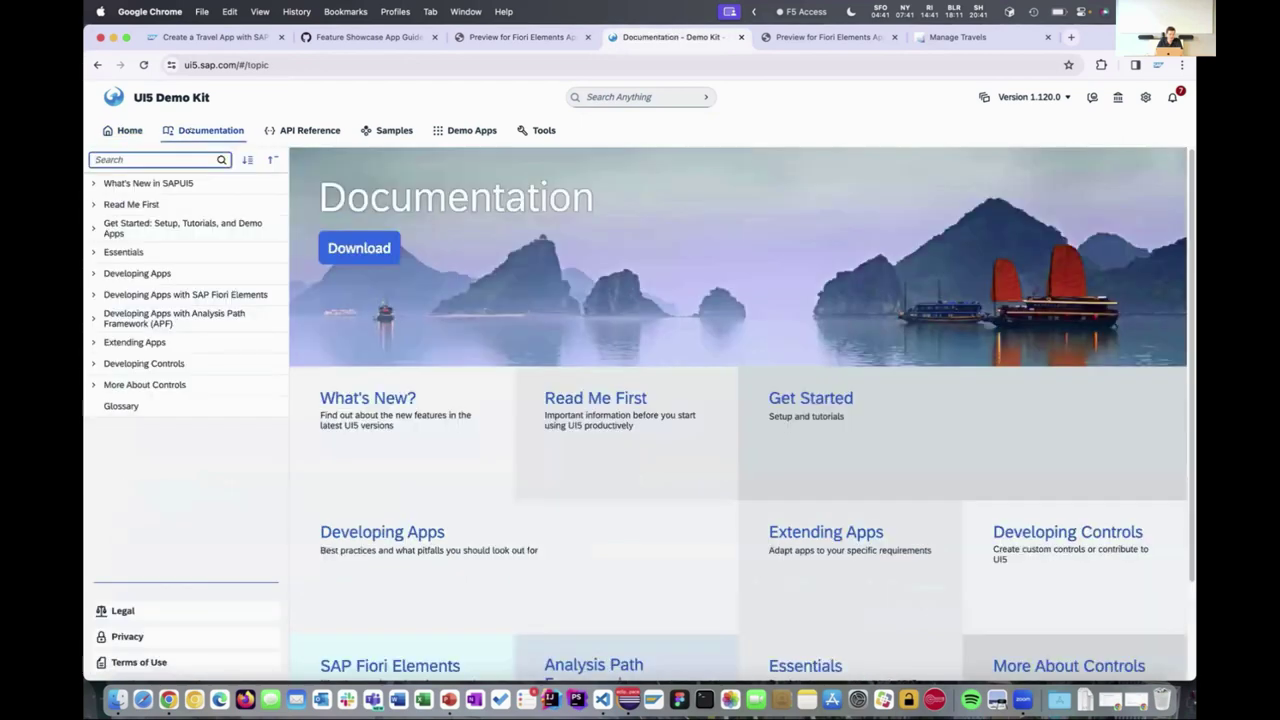
left_click(170, 294)
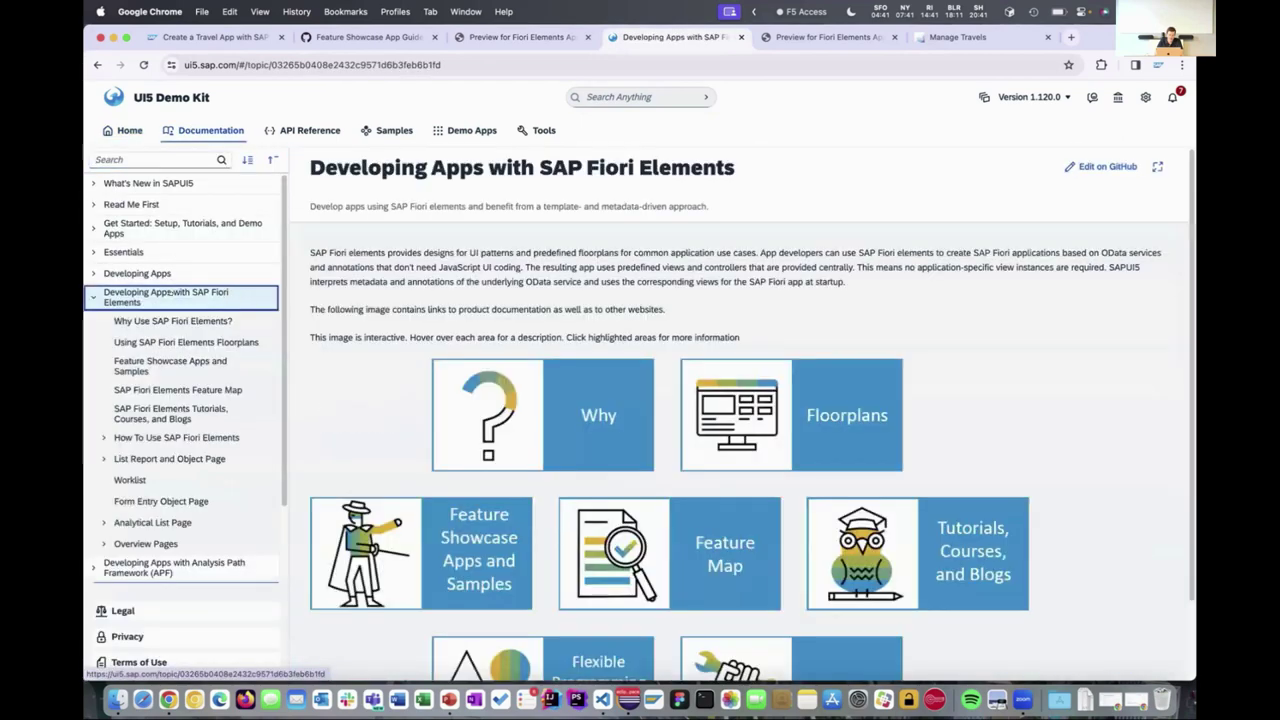
scroll(1100, 563, "down", 2)
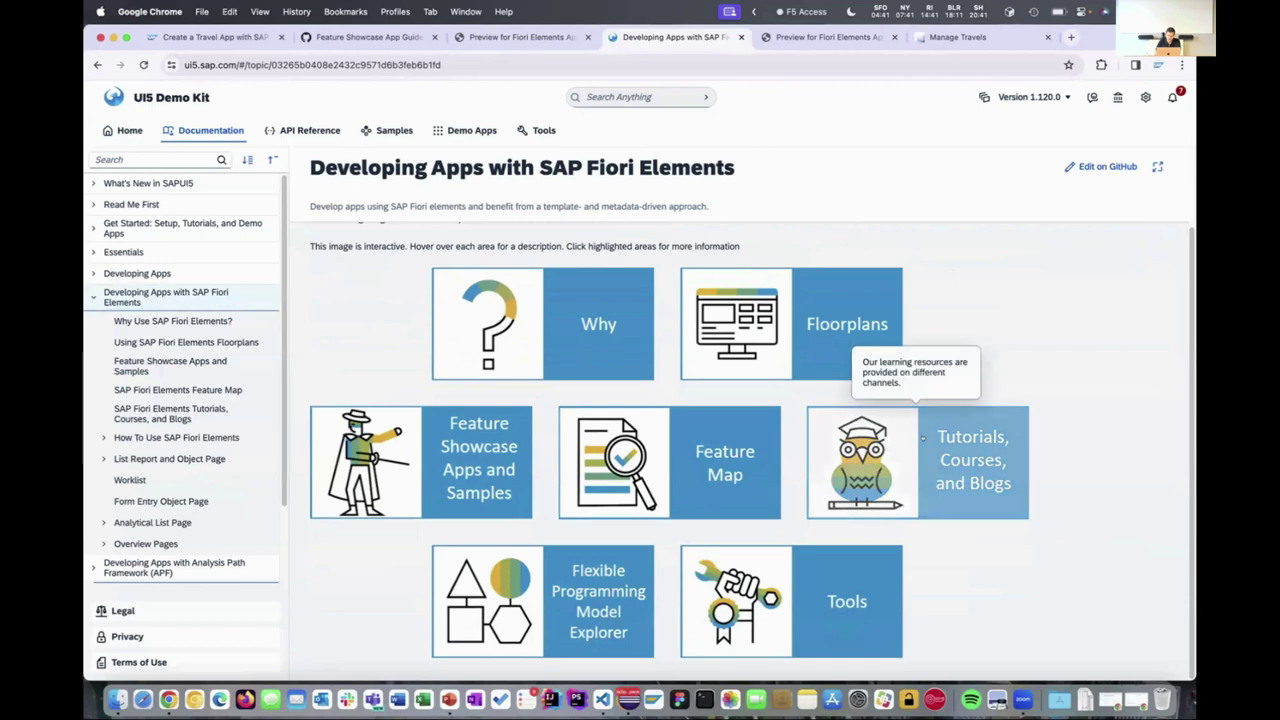
mouse_move(790, 550)
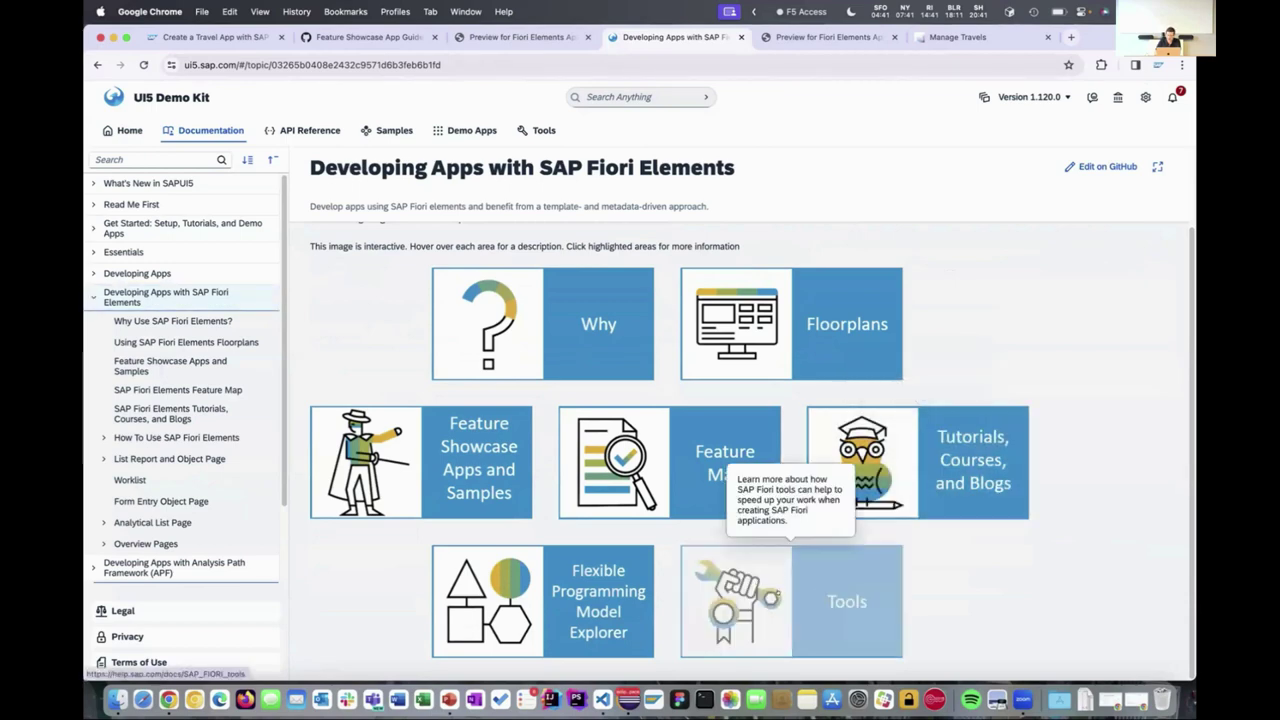
mouse_move(891, 427)
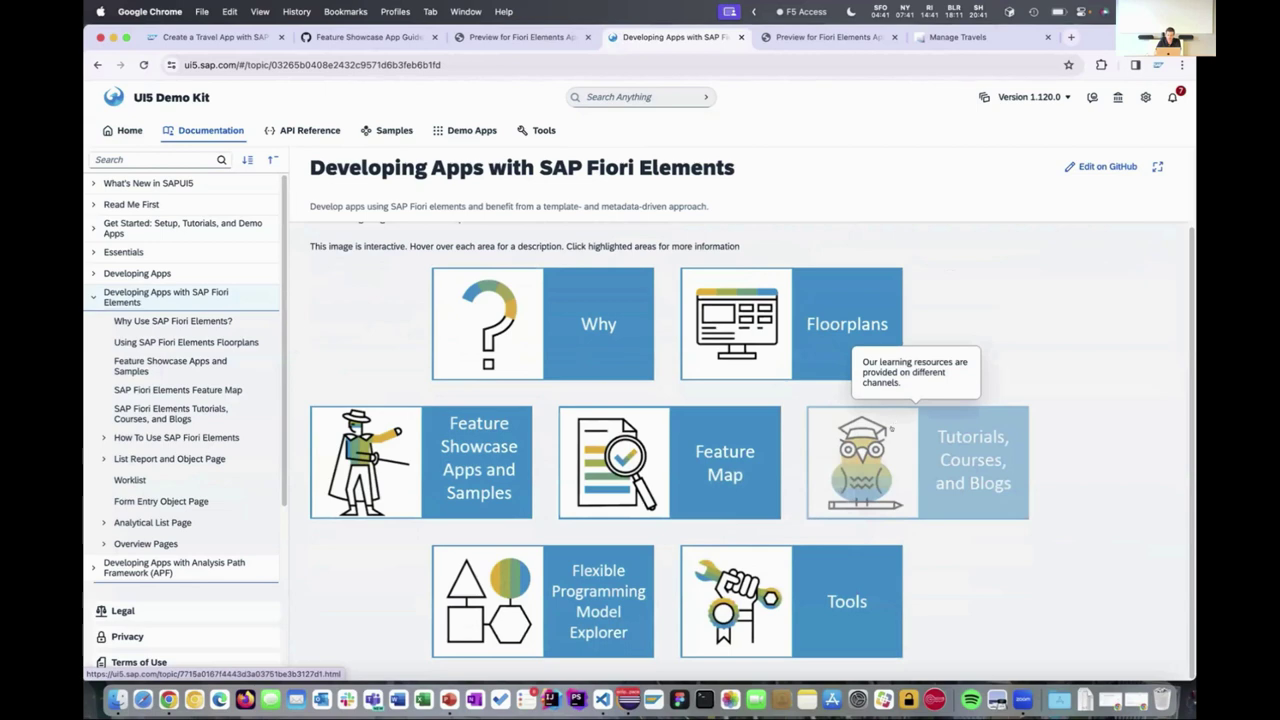
Step: Open the Flexible Programming Model Explorer and examine its extension points overview and the Custom Section sample
mouse_move(435, 440)
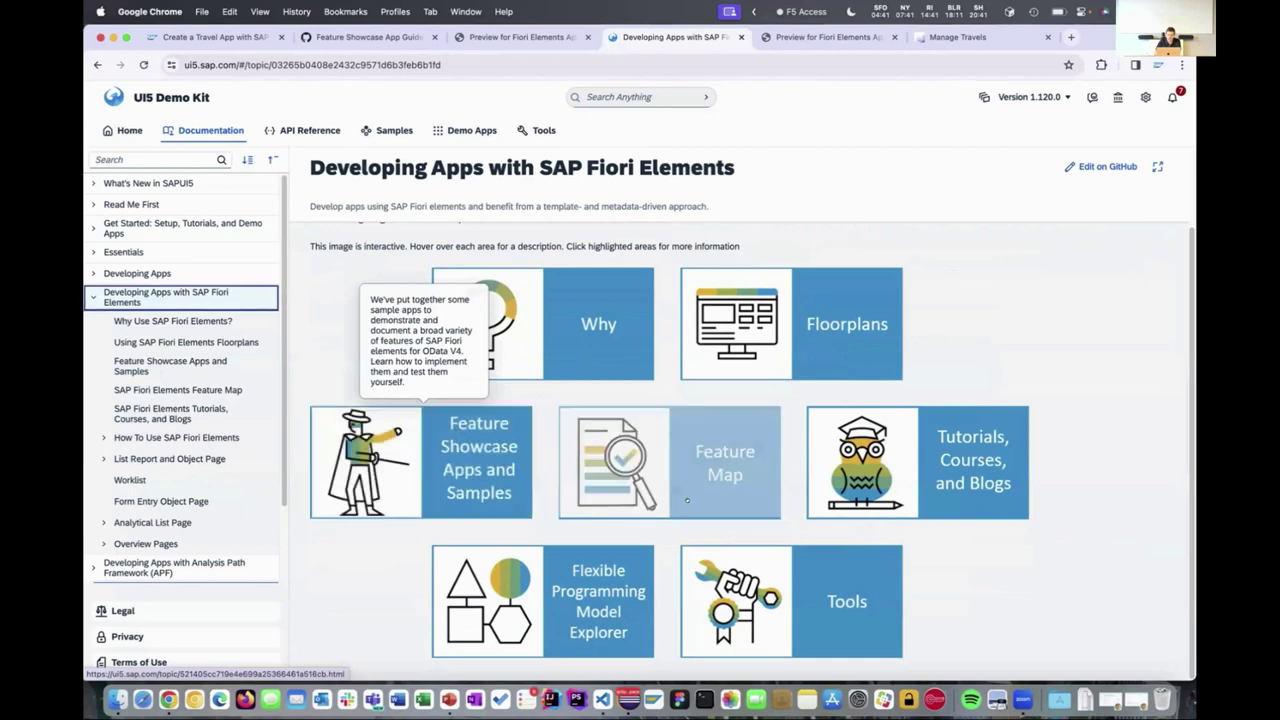
mouse_move(668, 471)
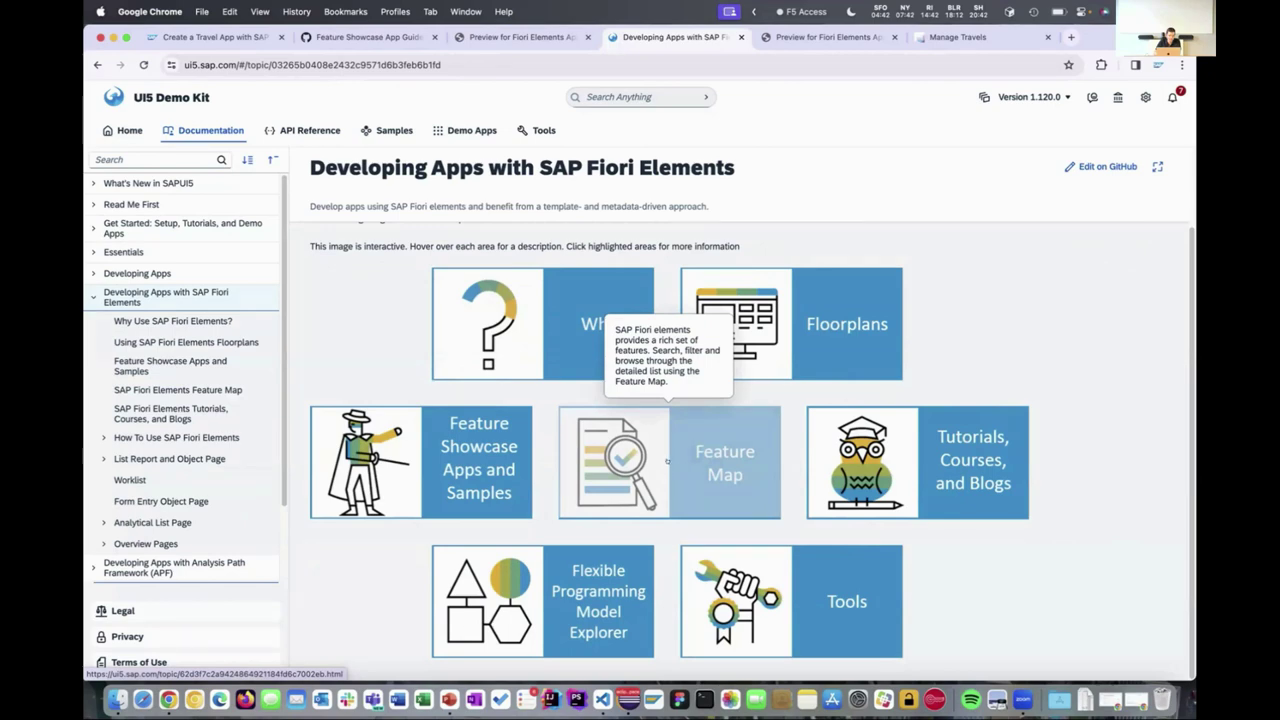
left_click(550, 574)
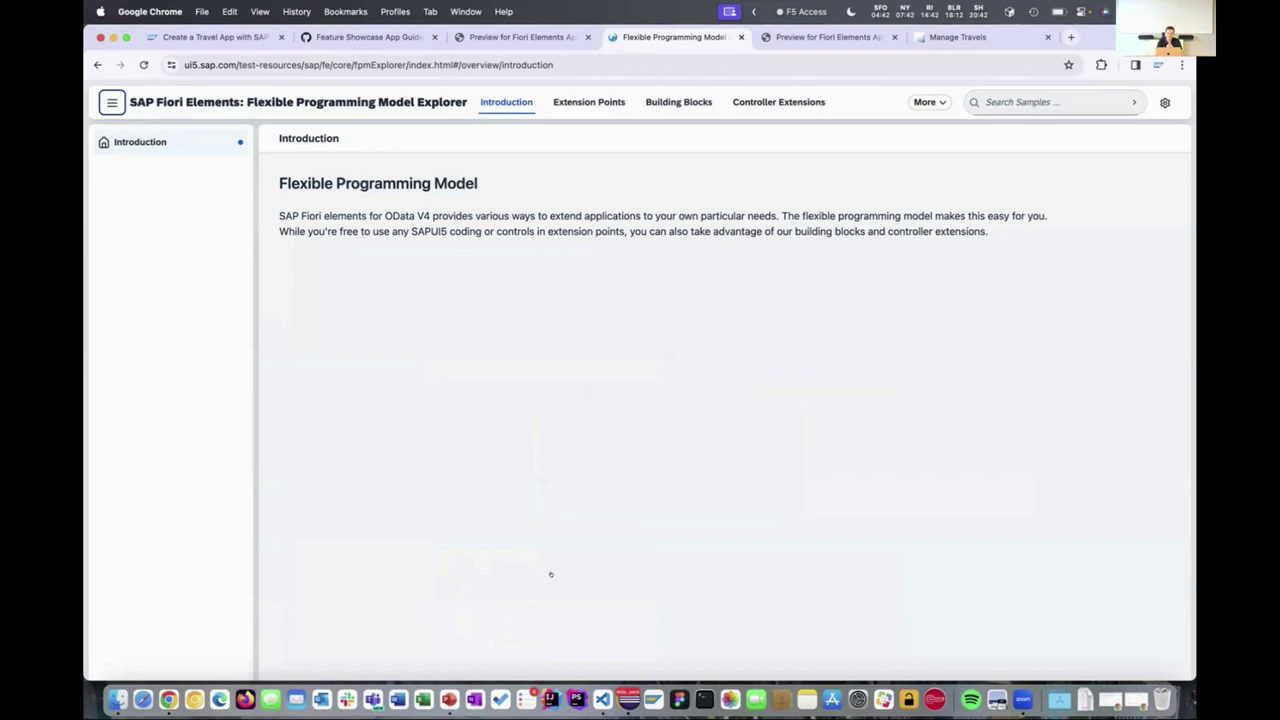
left_click(576, 108)
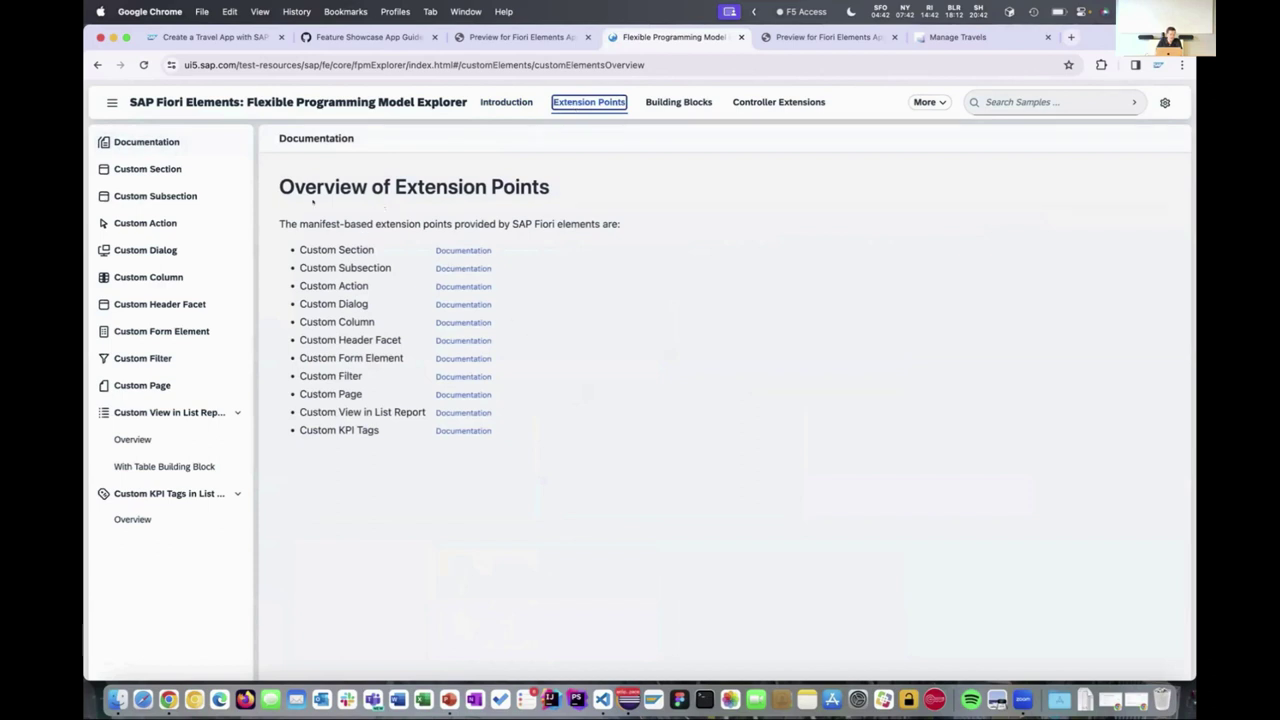
left_click(150, 168)
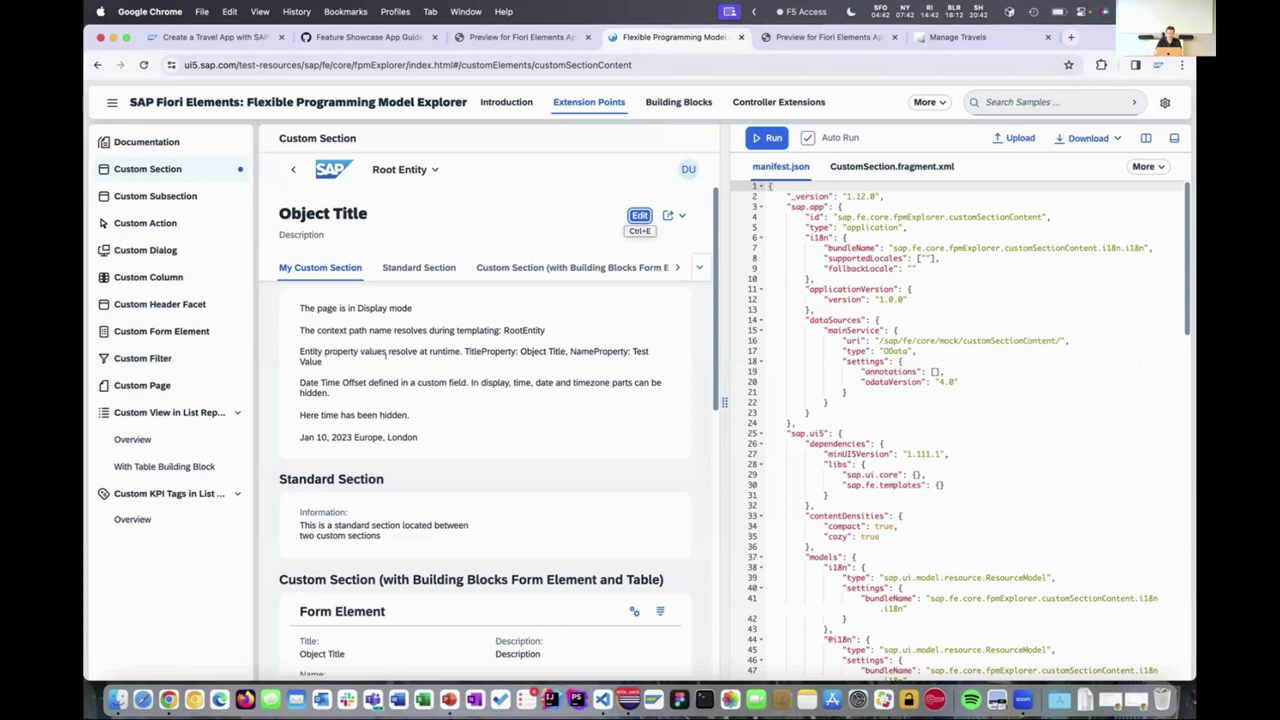
Step: Examine the Table building block's Display Mode sample and the Edit Flow sample of the controller extensions
left_click(676, 103)
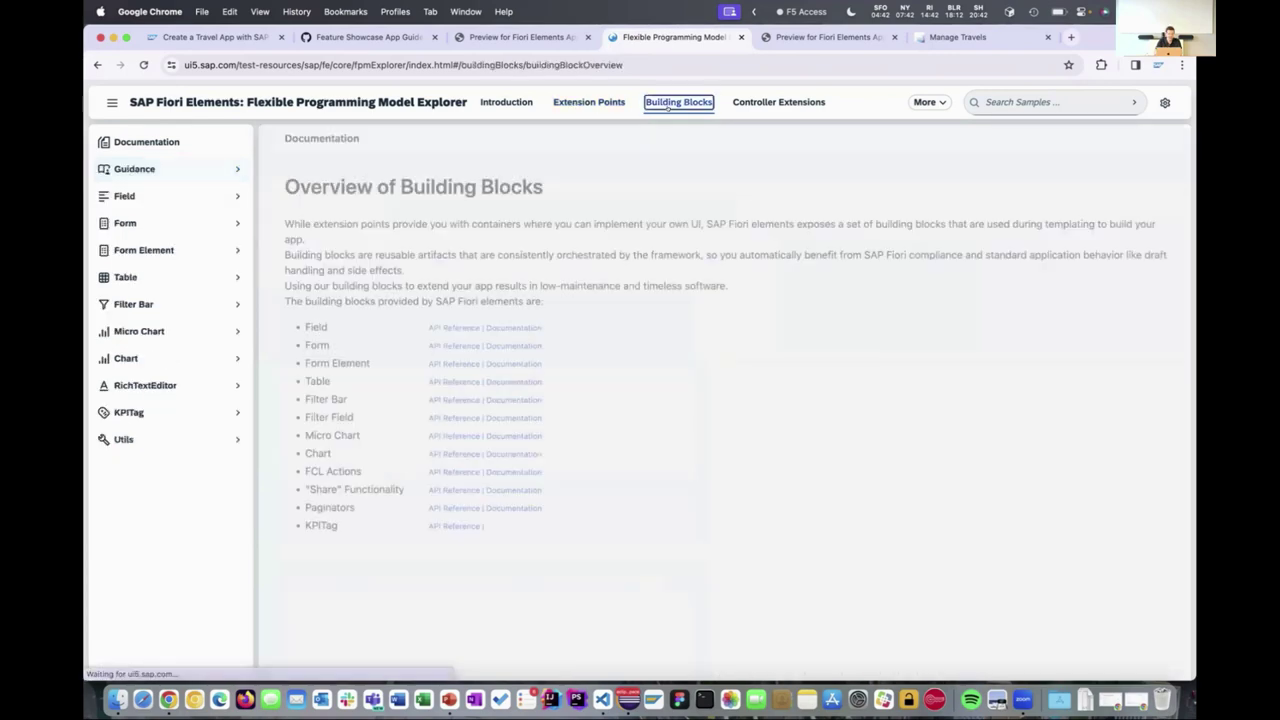
left_click(152, 276)
left_click(141, 303)
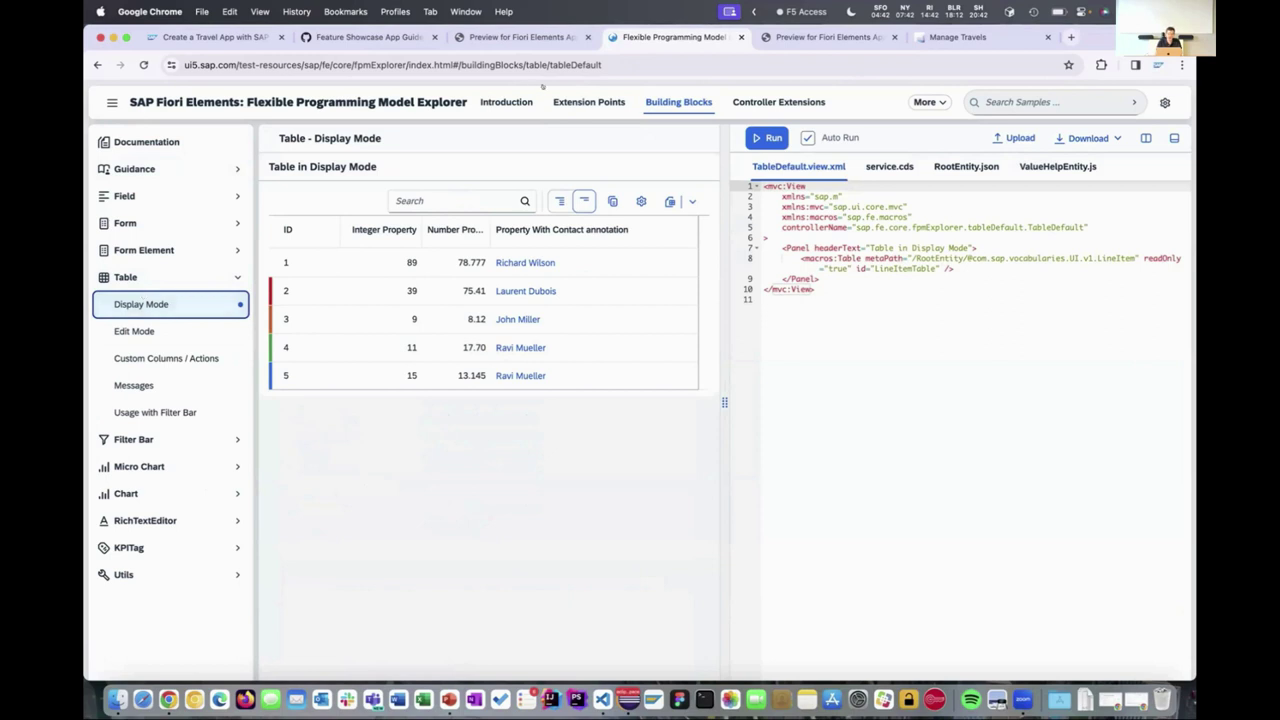
left_click(750, 100)
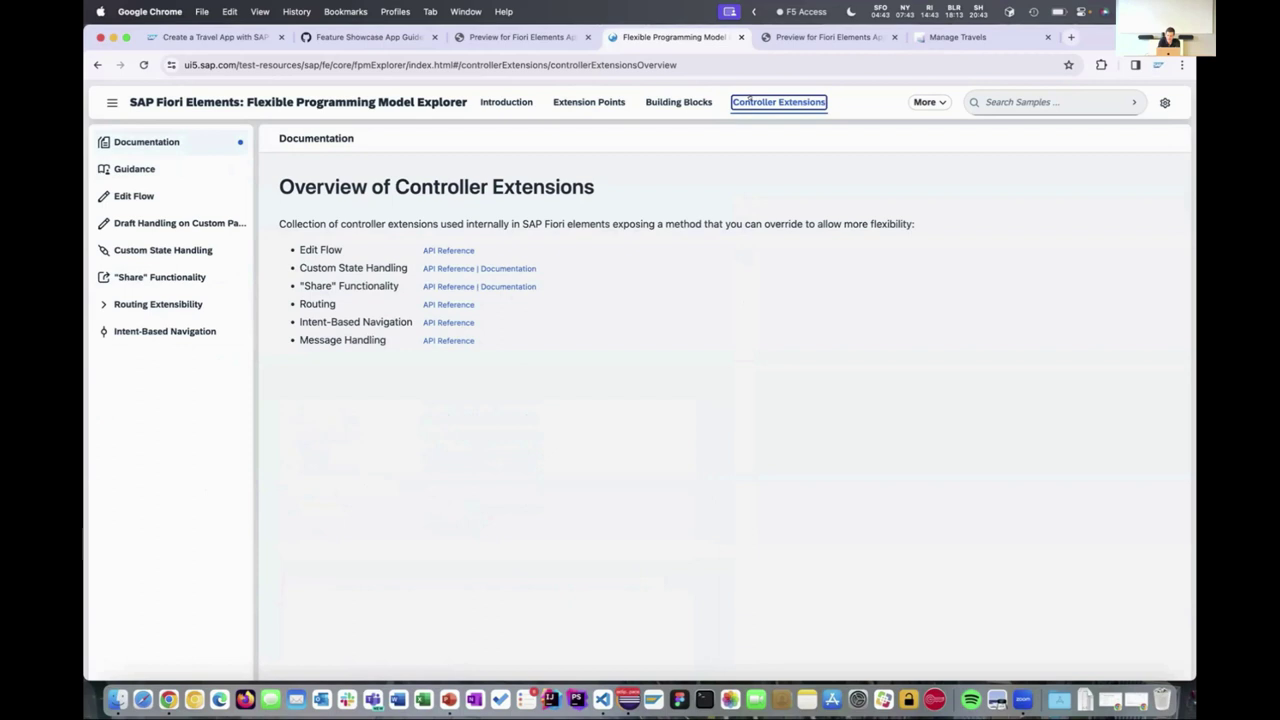
left_click(134, 196)
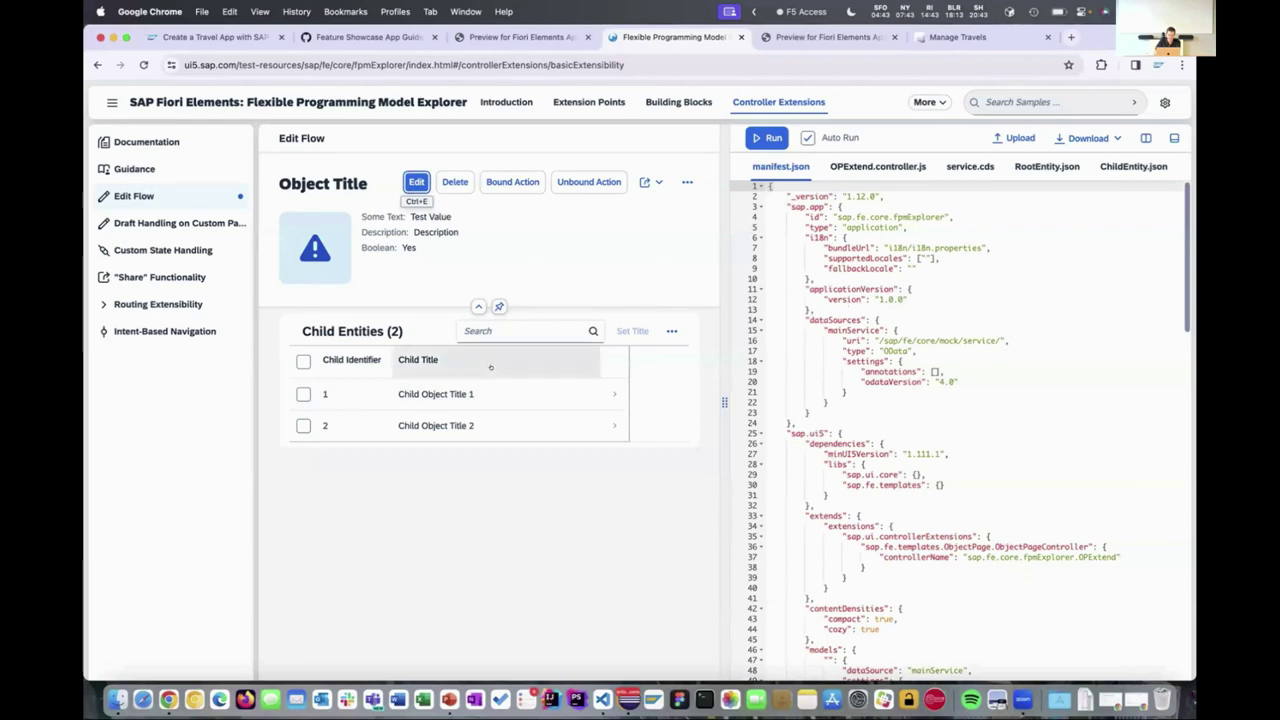
key("ctrl+Right")
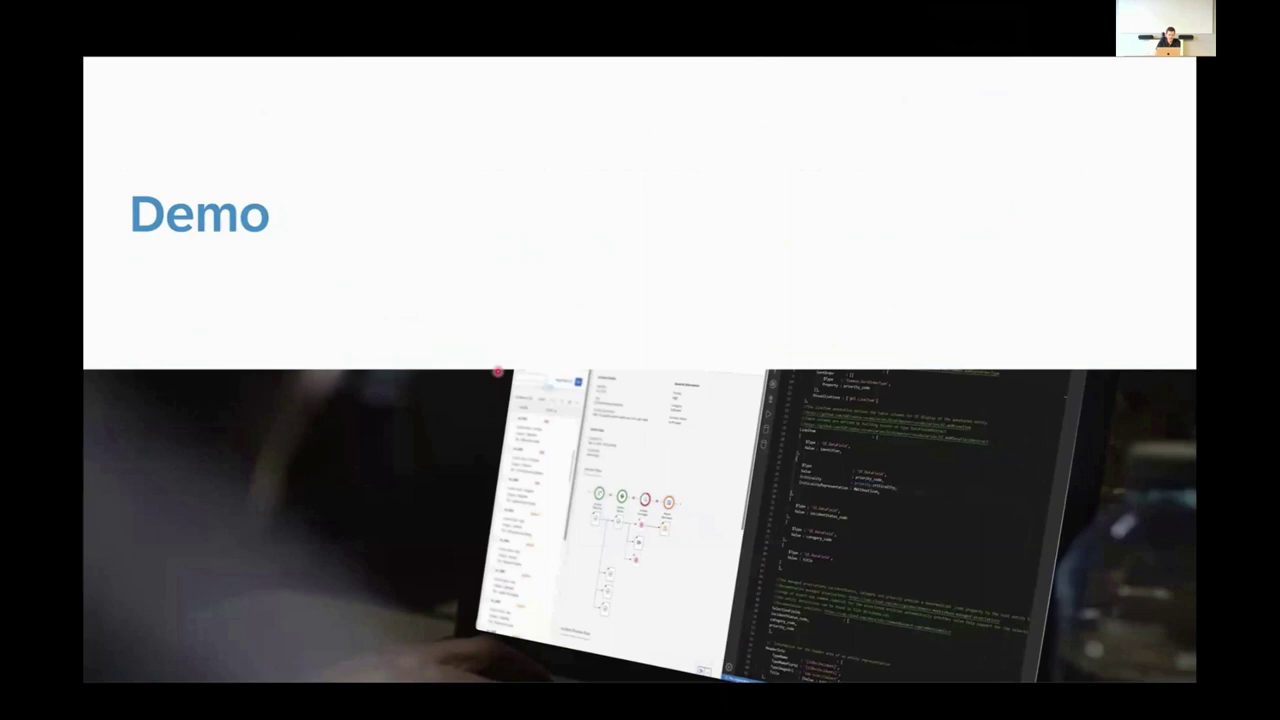
key("Right")
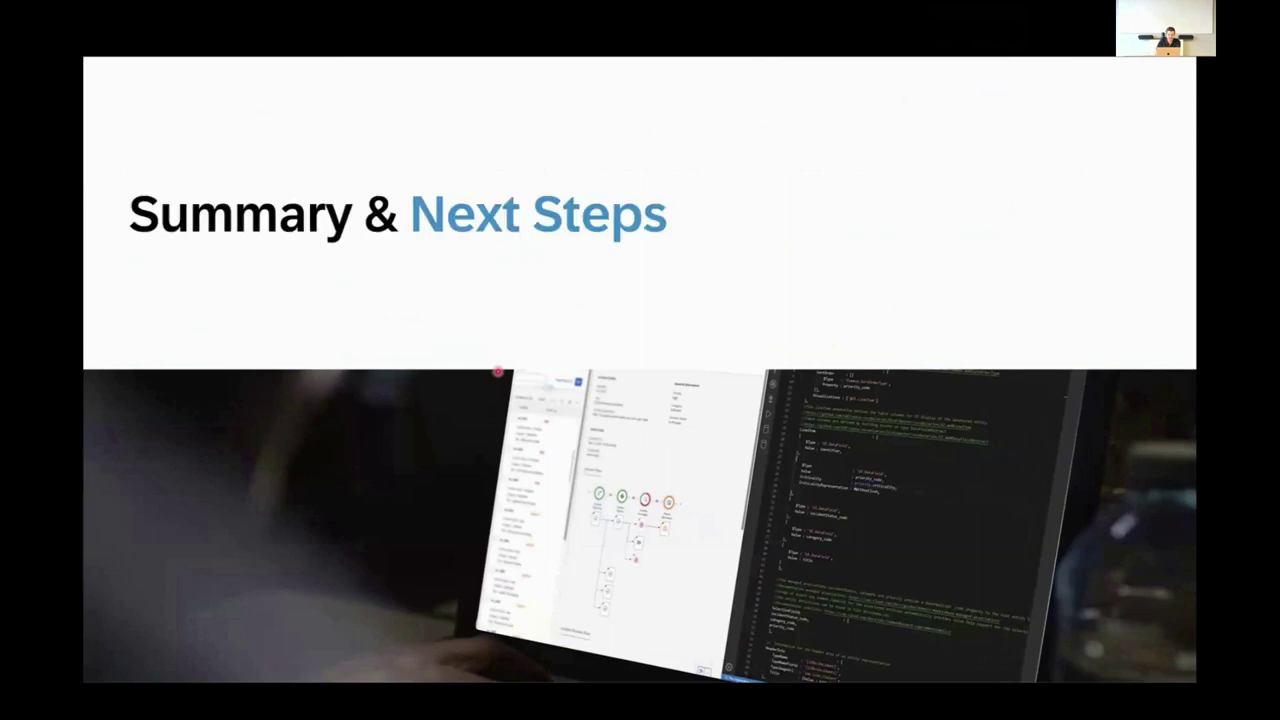